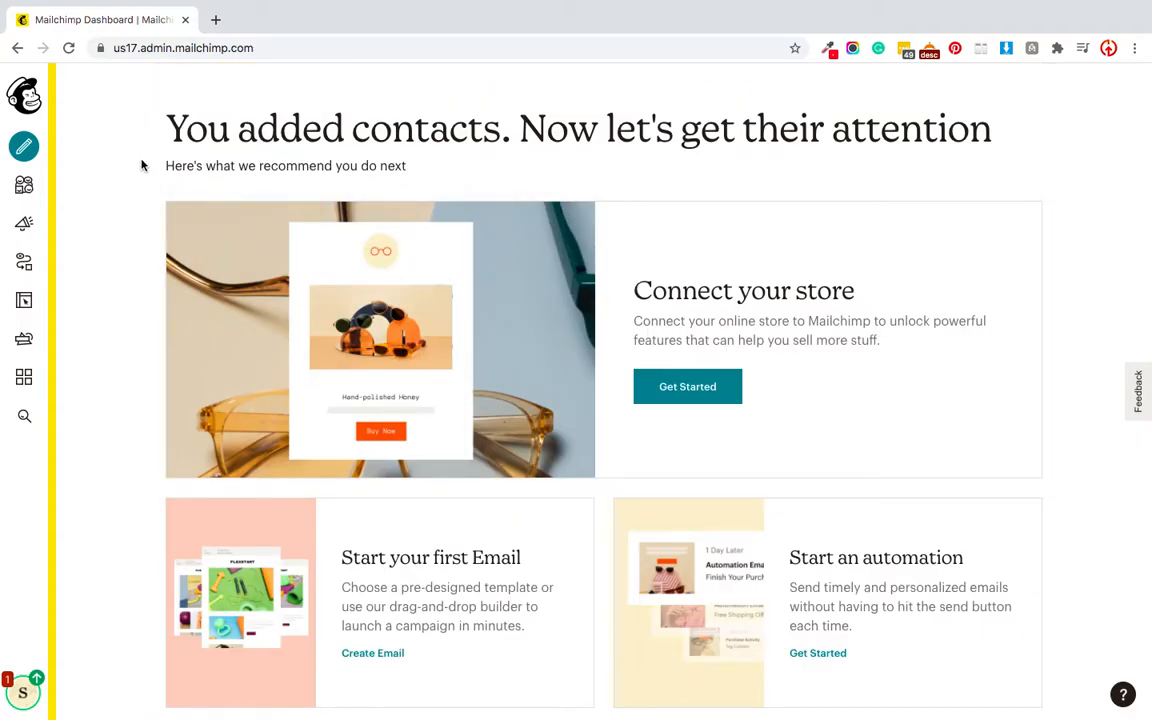
- Start creating a new email template from the available campaign types
{"action": "left_click", "coordinate": [23, 147]}
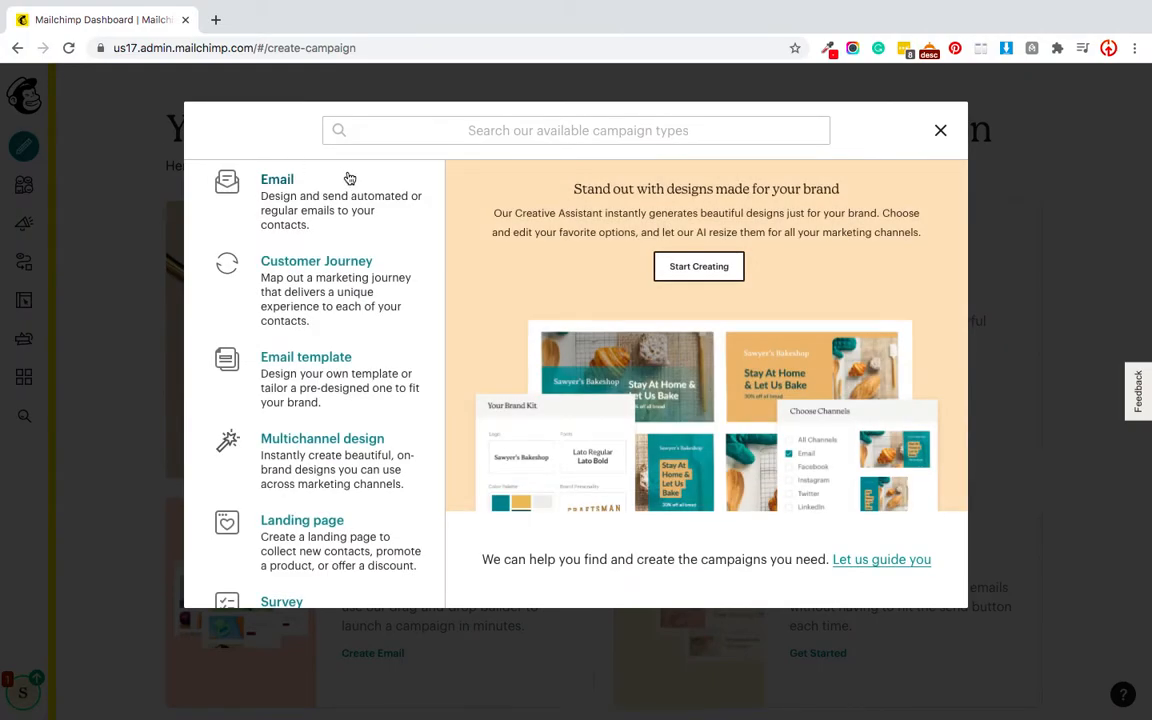
{"action": "scroll", "coordinate": [300, 350], "scroll_direction": "down", "scroll_amount": 2}
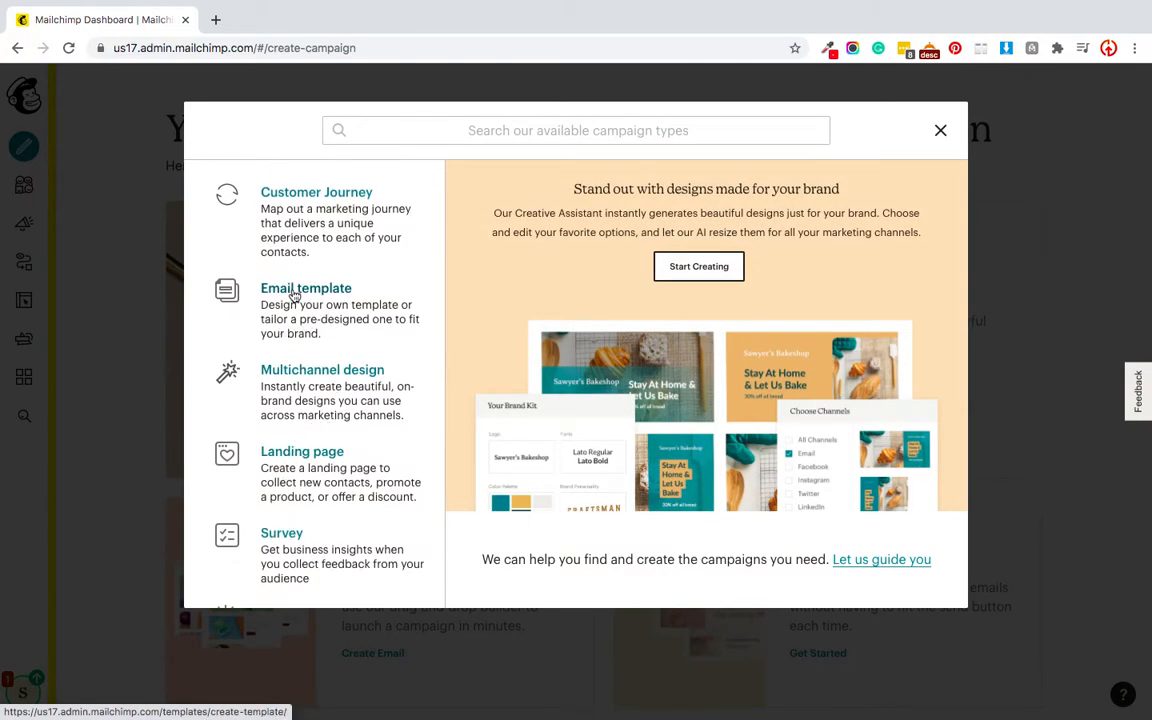
{"action": "left_click", "coordinate": [291, 292]}
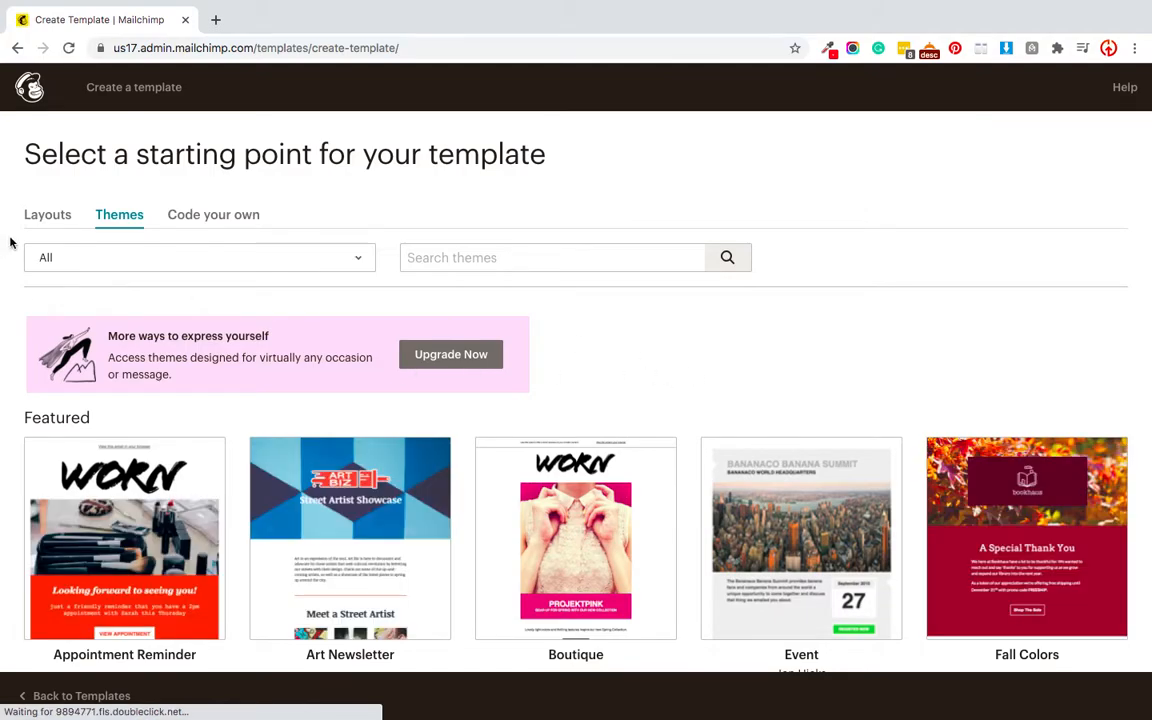
- Examine the theme categories and the featured themes offered as starting points for the template
{"action": "left_click", "coordinate": [62, 265]}
{"action": "left_click", "coordinate": [368, 206]}
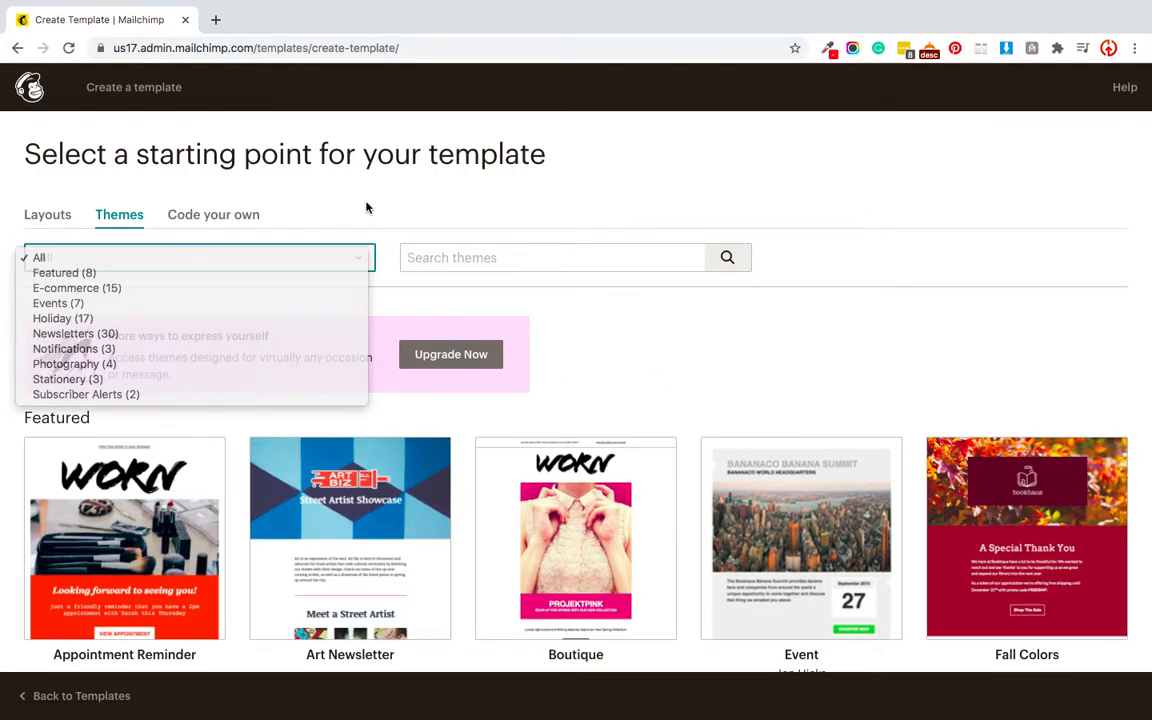
{"action": "scroll", "coordinate": [356, 442], "scroll_direction": "down", "scroll_amount": 3}
{"action": "scroll", "coordinate": [300, 443], "scroll_direction": "up", "scroll_amount": 3}
{"action": "scroll", "coordinate": [223, 444], "scroll_direction": "down", "scroll_amount": 1}
{"action": "scroll", "coordinate": [223, 444], "scroll_direction": "down", "scroll_amount": 3}
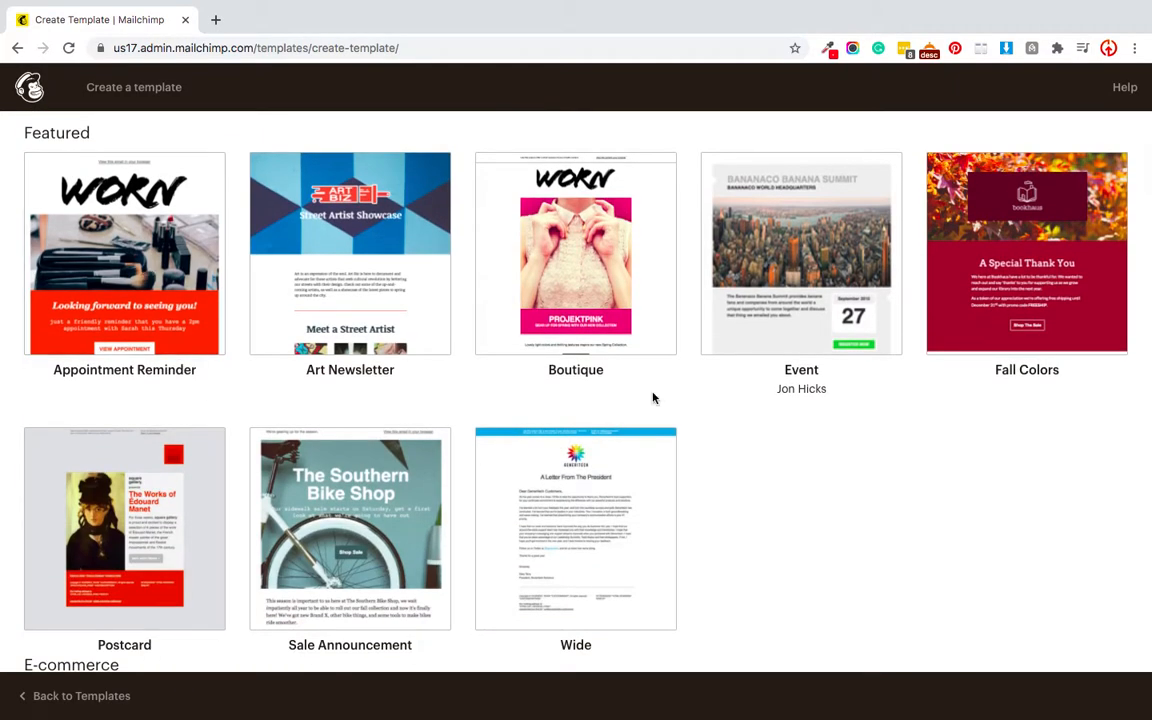
{"action": "scroll", "coordinate": [652, 398], "scroll_direction": "up", "scroll_amount": 3}
- Look through the layout and code-your-own starting points for the template
{"action": "left_click", "coordinate": [37, 214]}
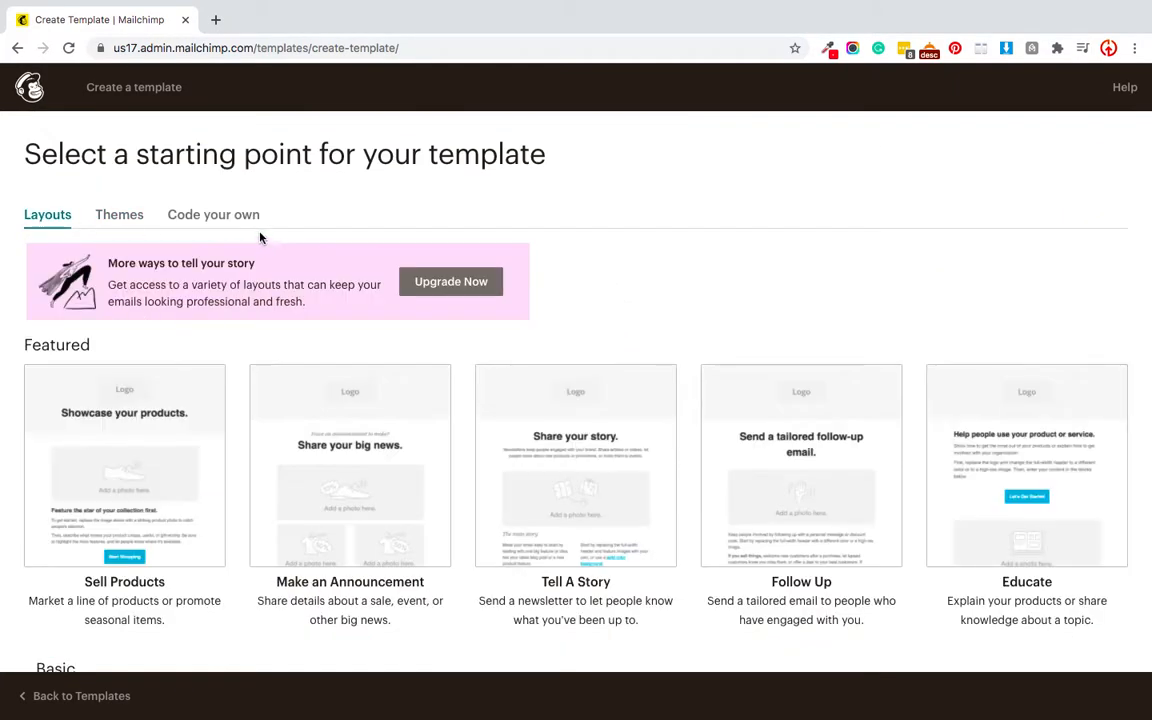
{"action": "left_click", "coordinate": [214, 222]}
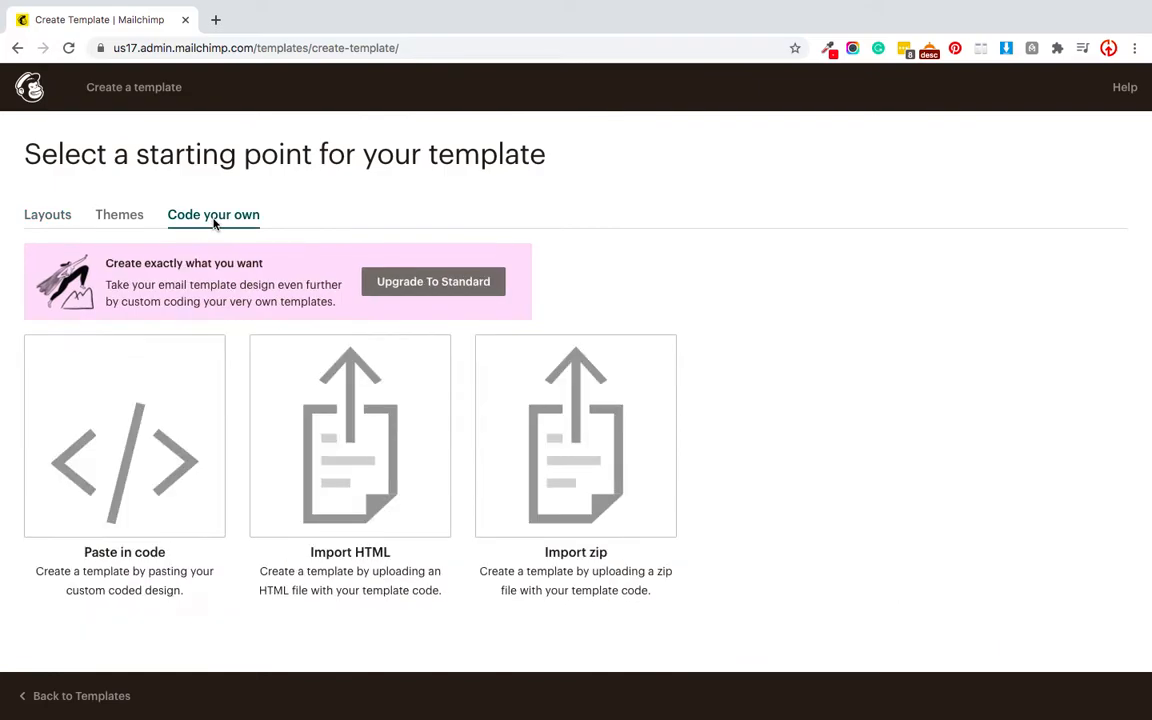
{"action": "mouse_move", "coordinate": [373, 543]}
{"action": "left_click", "coordinate": [114, 222]}
{"action": "left_click", "coordinate": [46, 222]}
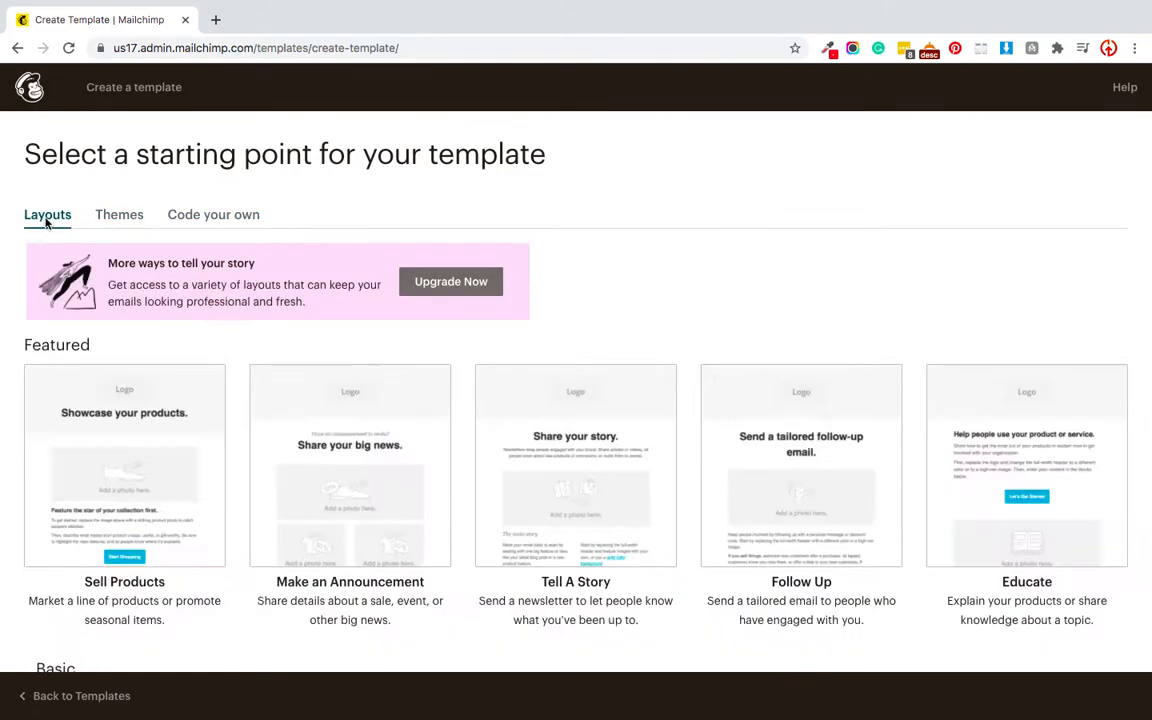
{"action": "scroll", "coordinate": [302, 500], "scroll_direction": "down", "scroll_amount": 5}
{"action": "scroll", "coordinate": [301, 500], "scroll_direction": "up", "scroll_amount": 5}
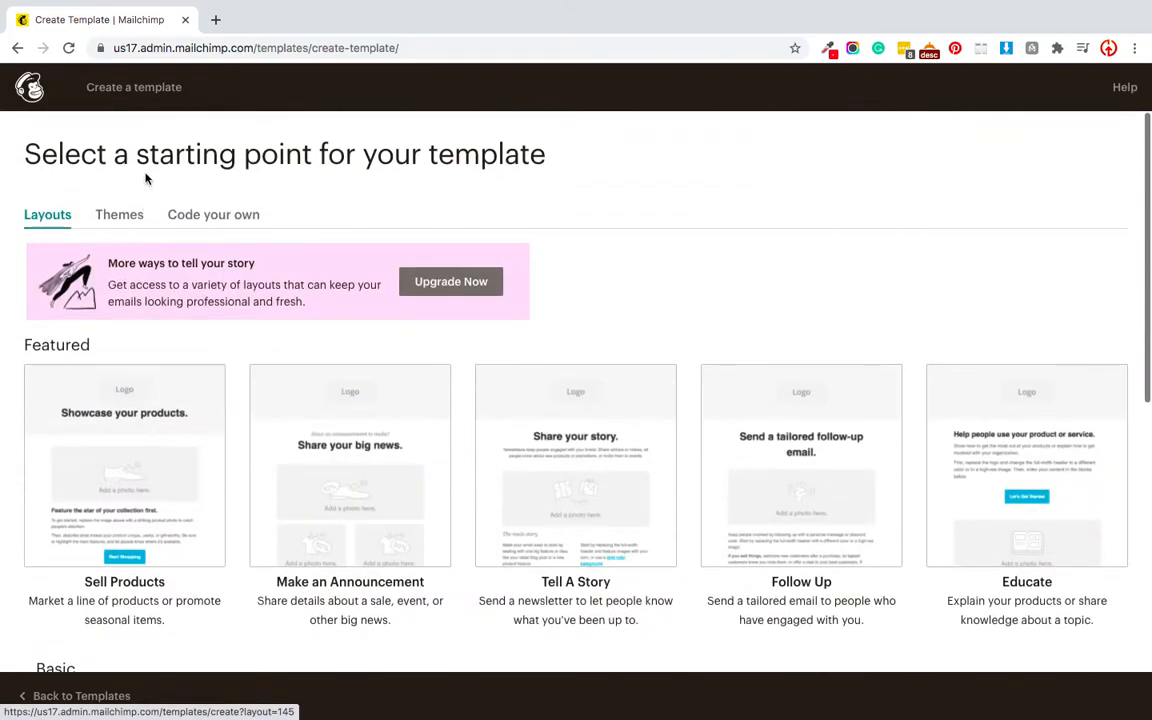
- Start the template from the featured Boutique theme
{"action": "left_click", "coordinate": [116, 216]}
{"action": "scroll", "coordinate": [447, 550], "scroll_direction": "down", "scroll_amount": 3}
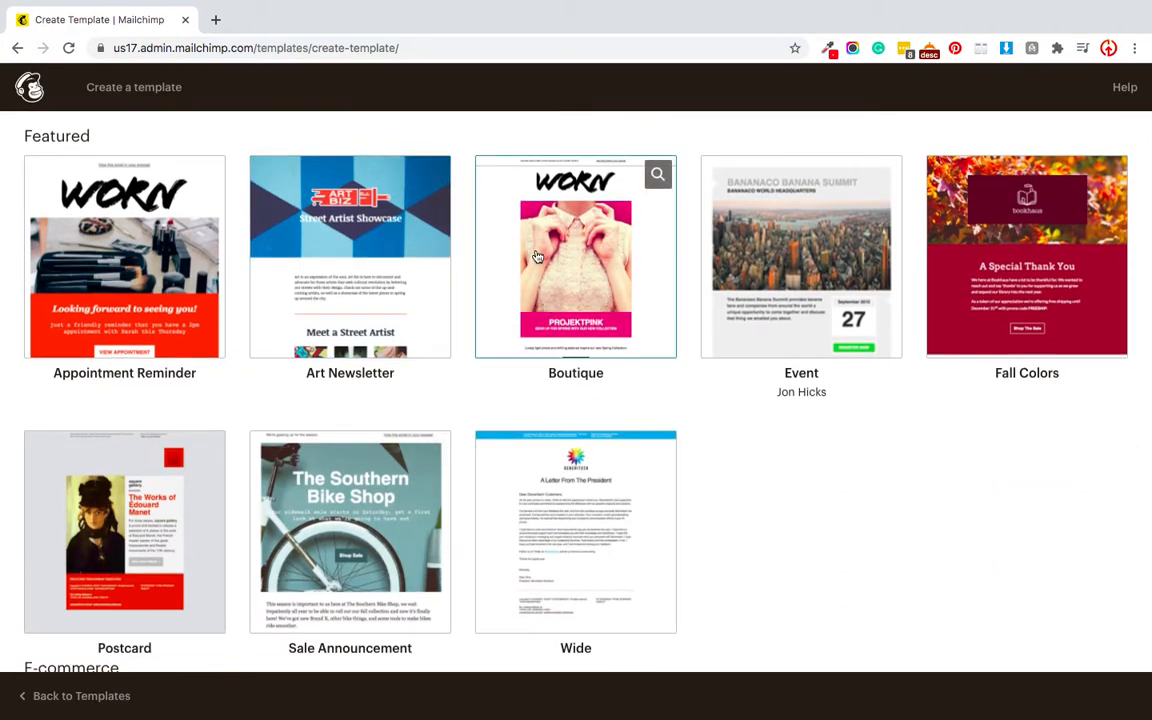
{"action": "mouse_move", "coordinate": [562, 258]}
{"action": "left_click", "coordinate": [545, 218]}
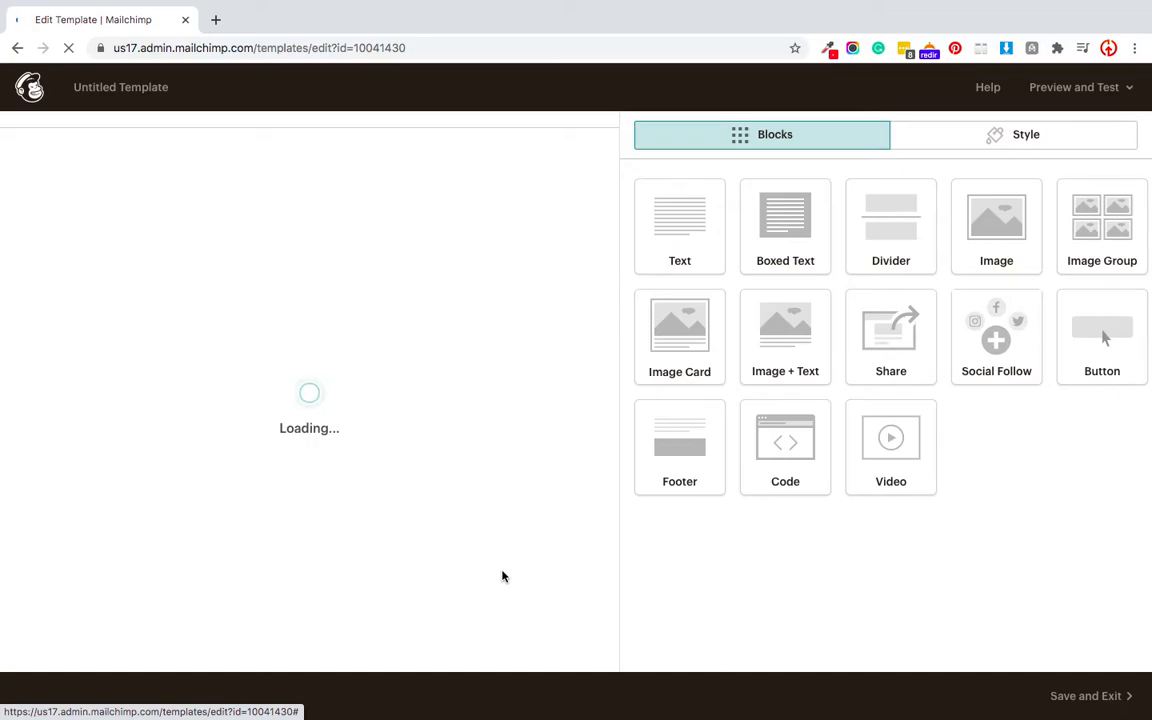
- Replace the WORN header logo with the black-lettered Digification logo from the uploaded files and save the image block
{"action": "scroll", "coordinate": [451, 440], "scroll_direction": "down", "scroll_amount": 5}
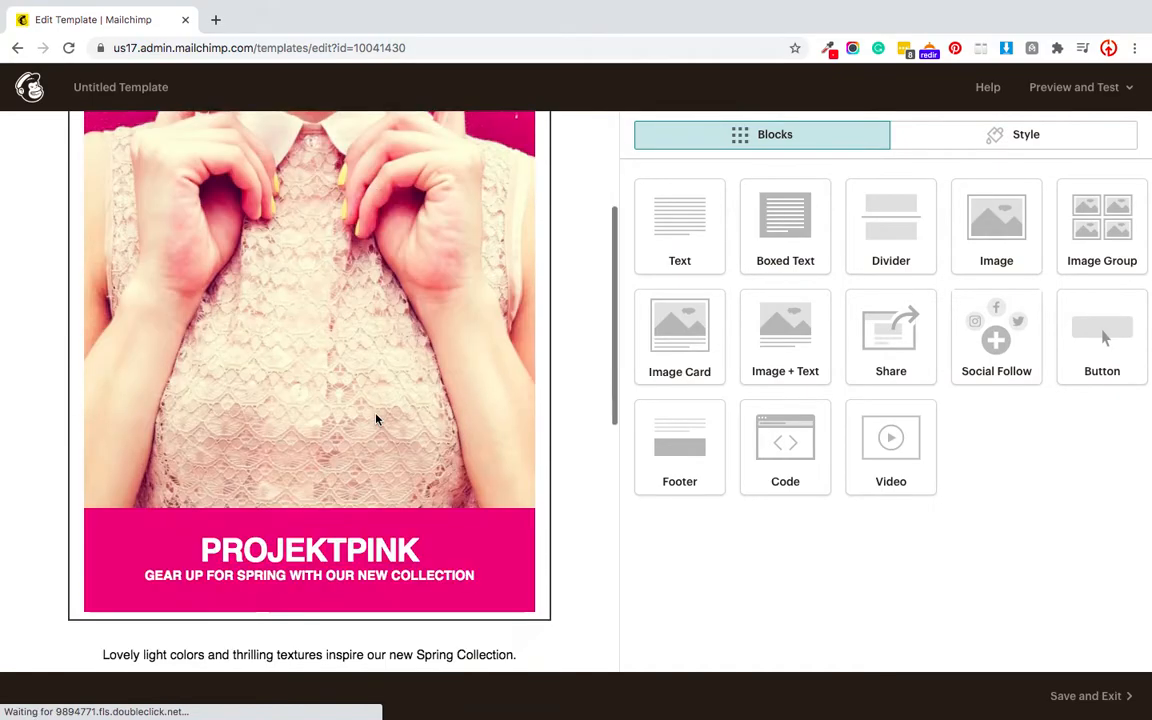
{"action": "scroll", "coordinate": [375, 417], "scroll_direction": "up", "scroll_amount": 5}
{"action": "scroll", "coordinate": [432, 440], "scroll_direction": "down", "scroll_amount": 5}
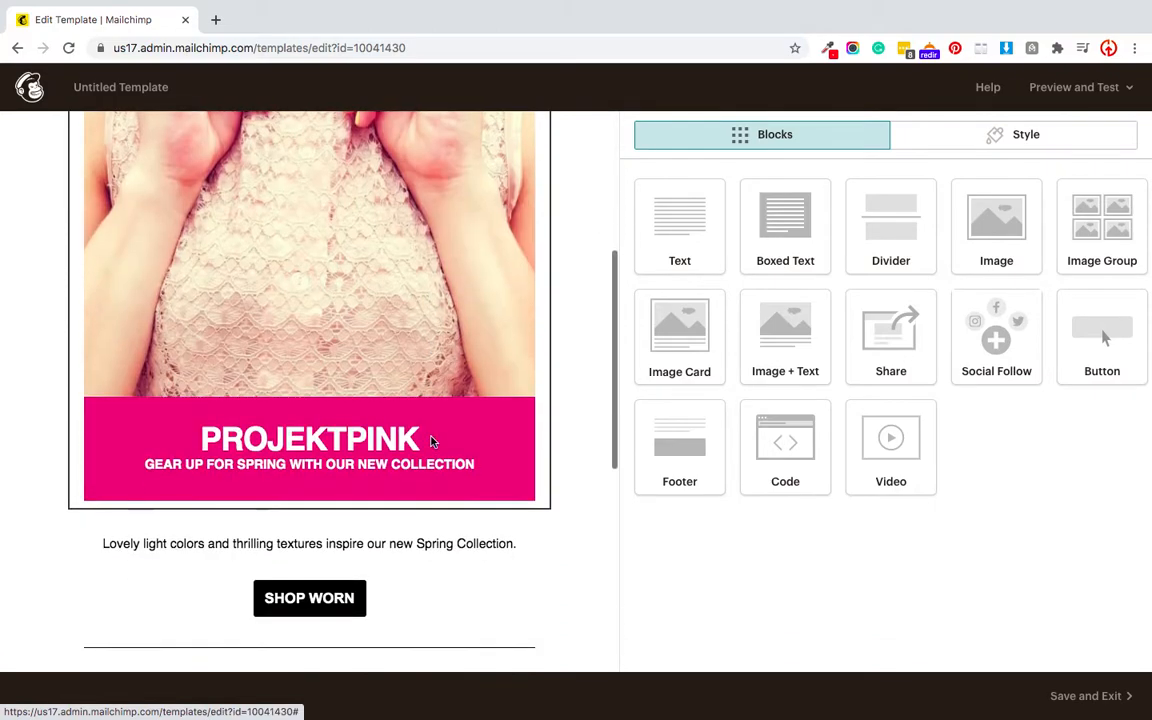
{"action": "scroll", "coordinate": [300, 500], "scroll_direction": "up", "scroll_amount": 5}
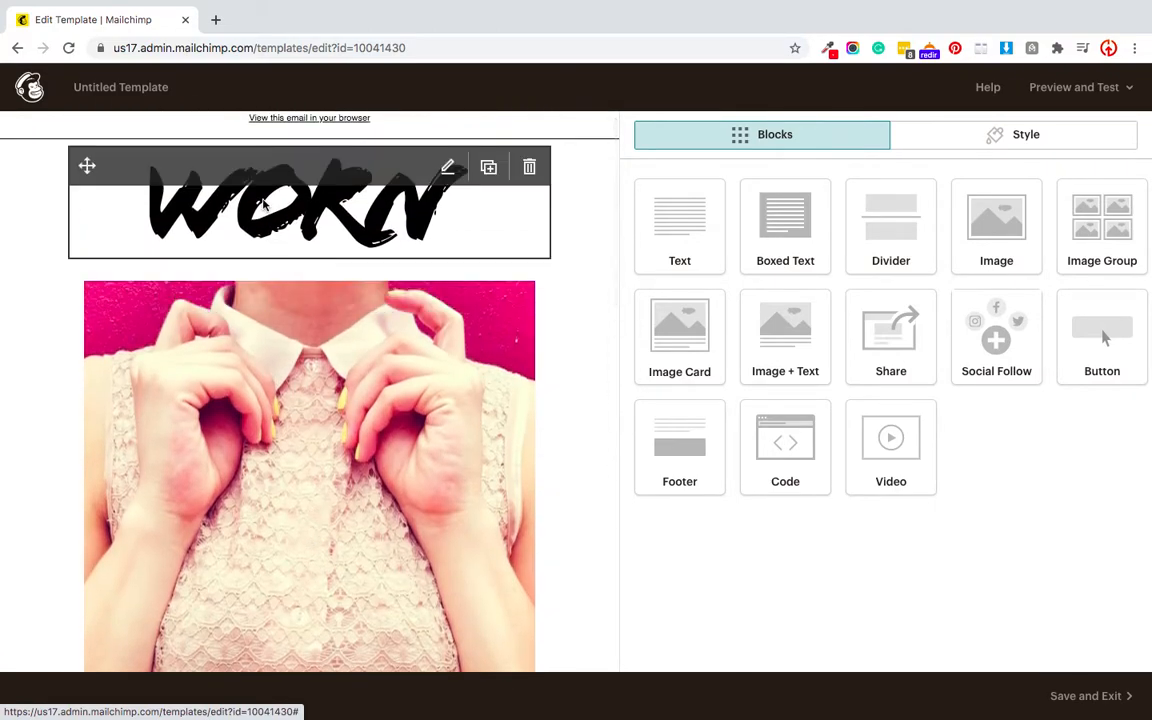
{"action": "left_click", "coordinate": [448, 170]}
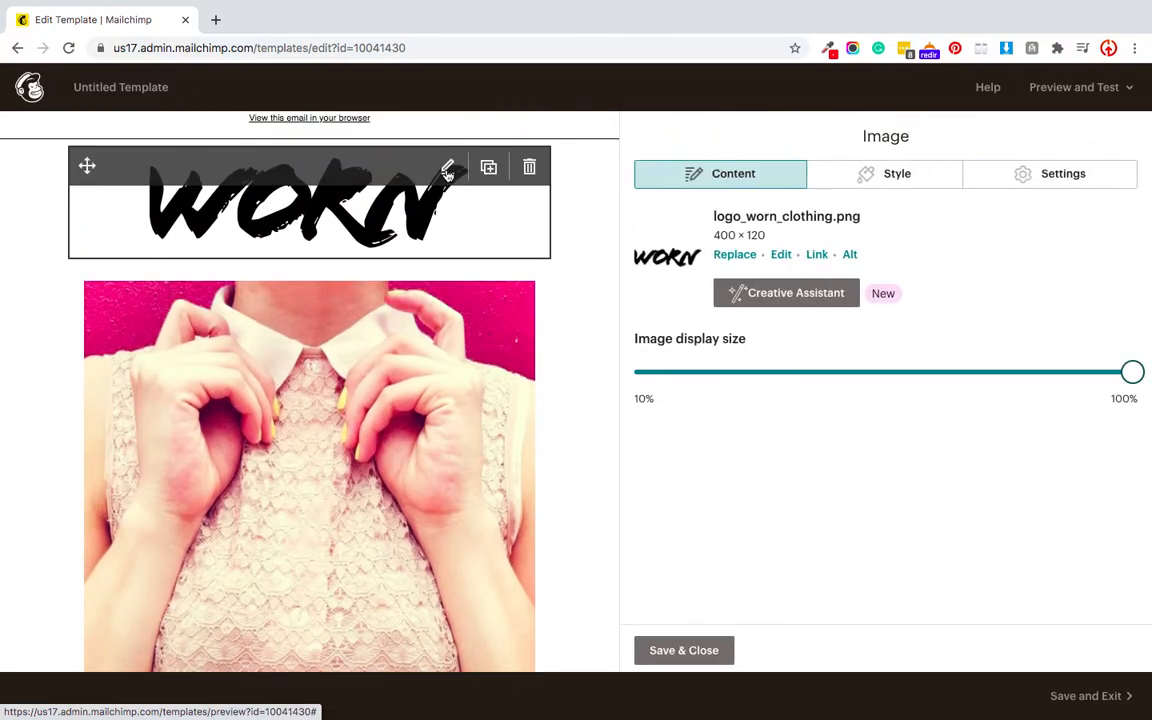
{"action": "left_click", "coordinate": [735, 255]}
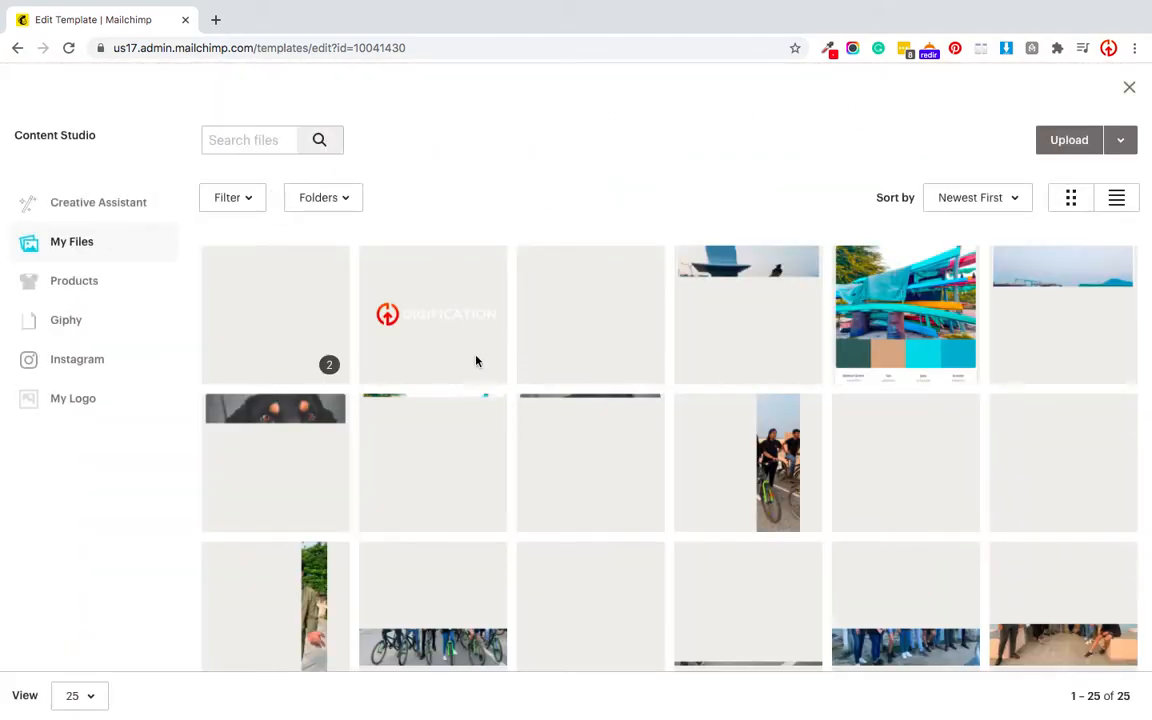
{"action": "scroll", "coordinate": [689, 393], "scroll_direction": "down", "scroll_amount": 2}
{"action": "scroll", "coordinate": [689, 393], "scroll_direction": "down", "scroll_amount": 2}
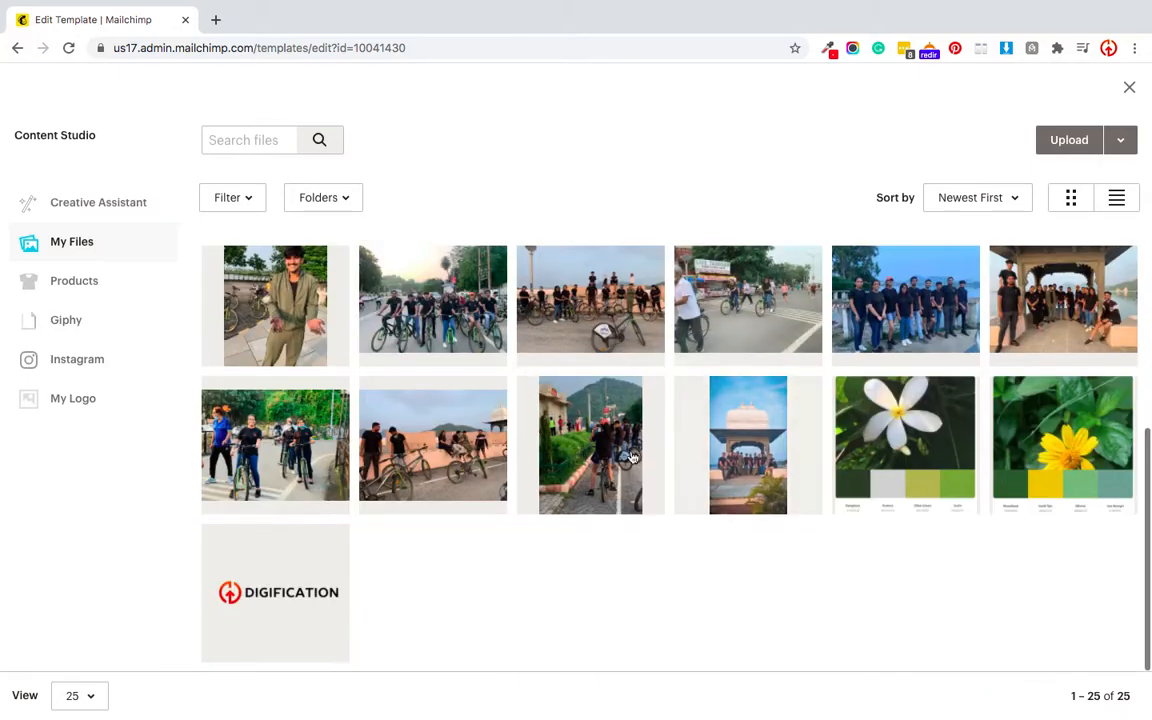
{"action": "left_click", "coordinate": [307, 577]}
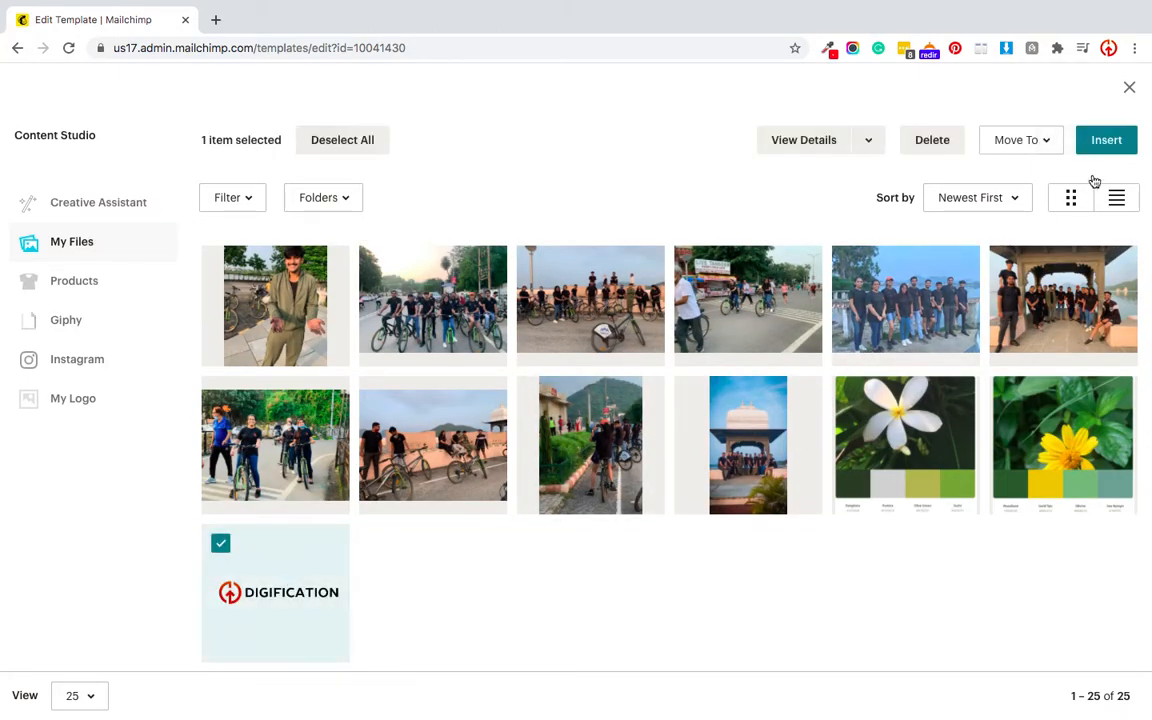
{"action": "left_click", "coordinate": [1106, 140]}
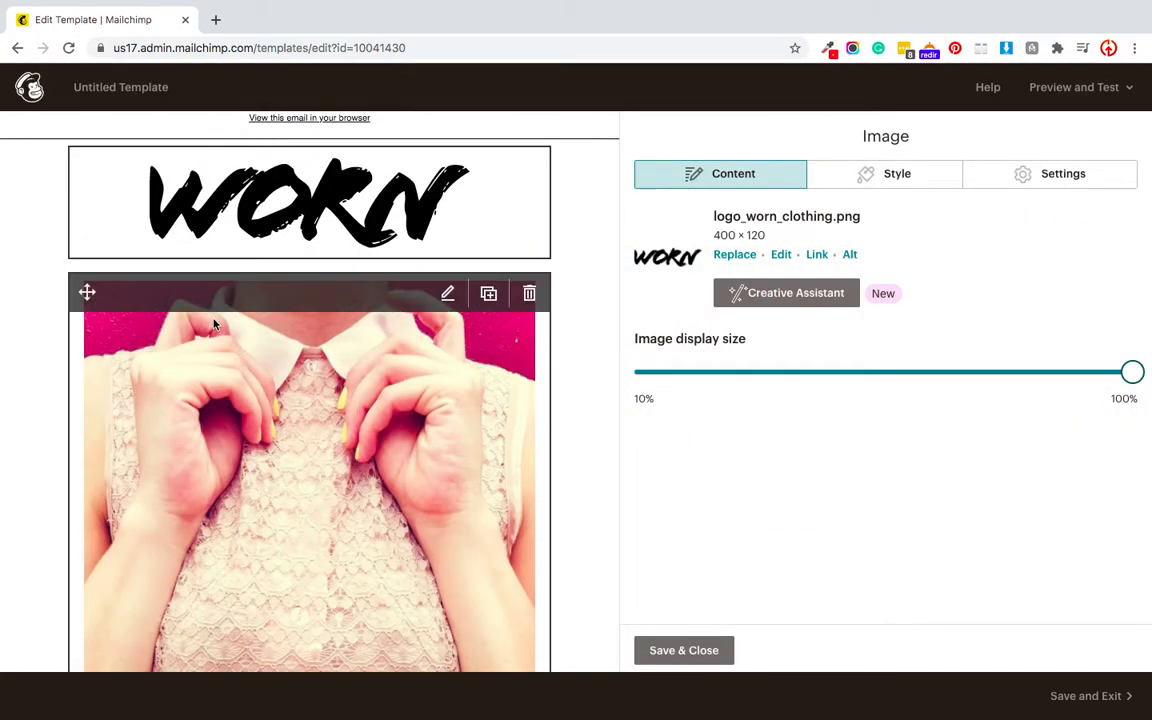
{"action": "scroll", "coordinate": [231, 323], "scroll_direction": "down", "scroll_amount": 2}
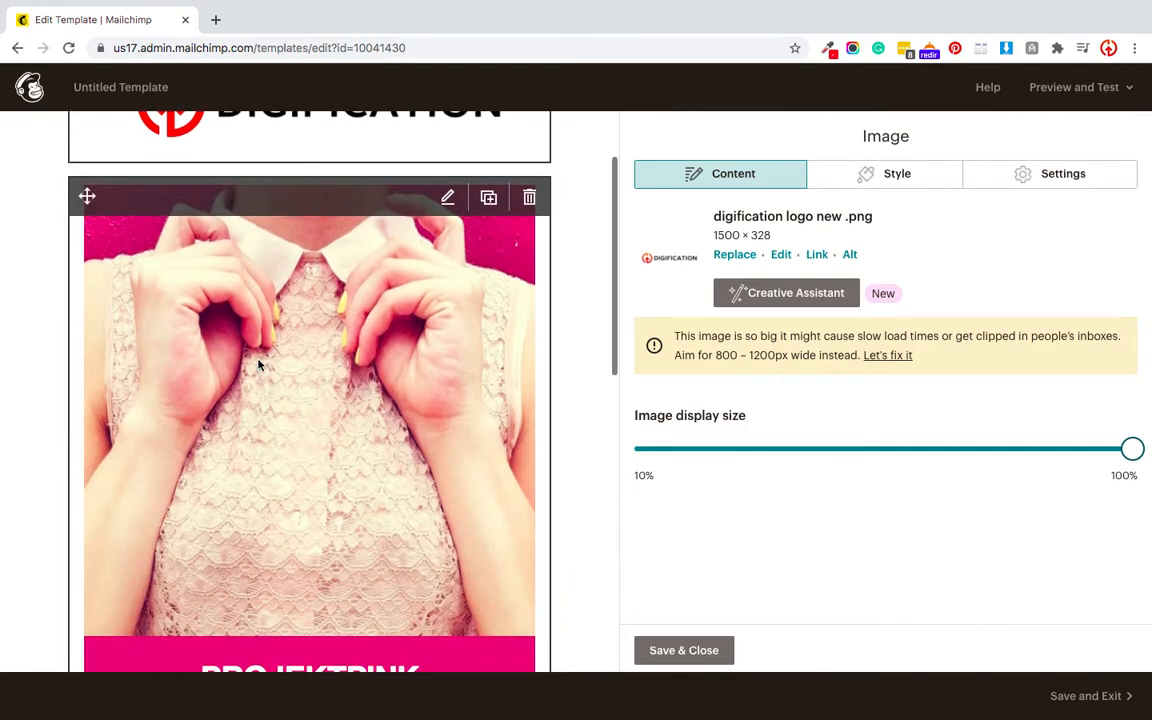
{"action": "left_click", "coordinate": [668, 650]}
{"action": "scroll", "coordinate": [276, 250], "scroll_direction": "up", "scroll_amount": 2}
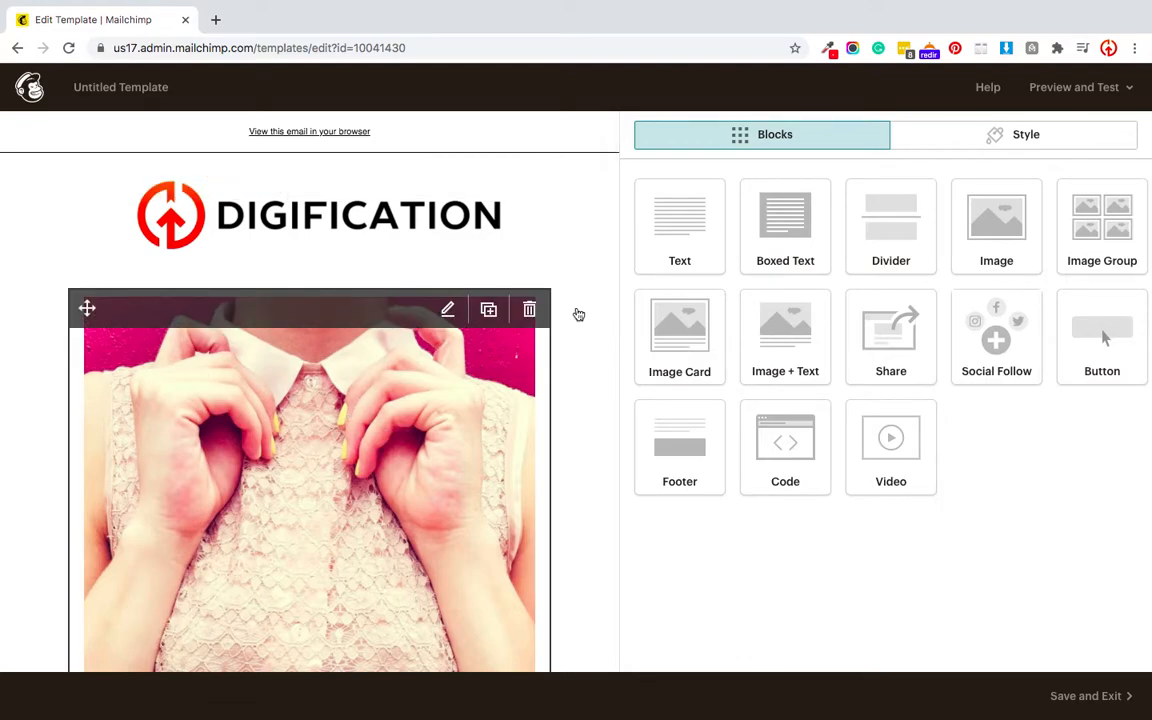
- Replace the picture in the image card below the logo with Ads C (2).png uploaded from the Downloads folder
{"action": "left_click", "coordinate": [449, 309]}
{"action": "scroll", "coordinate": [446, 433], "scroll_direction": "down", "scroll_amount": 4}
{"action": "scroll", "coordinate": [404, 468], "scroll_direction": "up", "scroll_amount": 3}
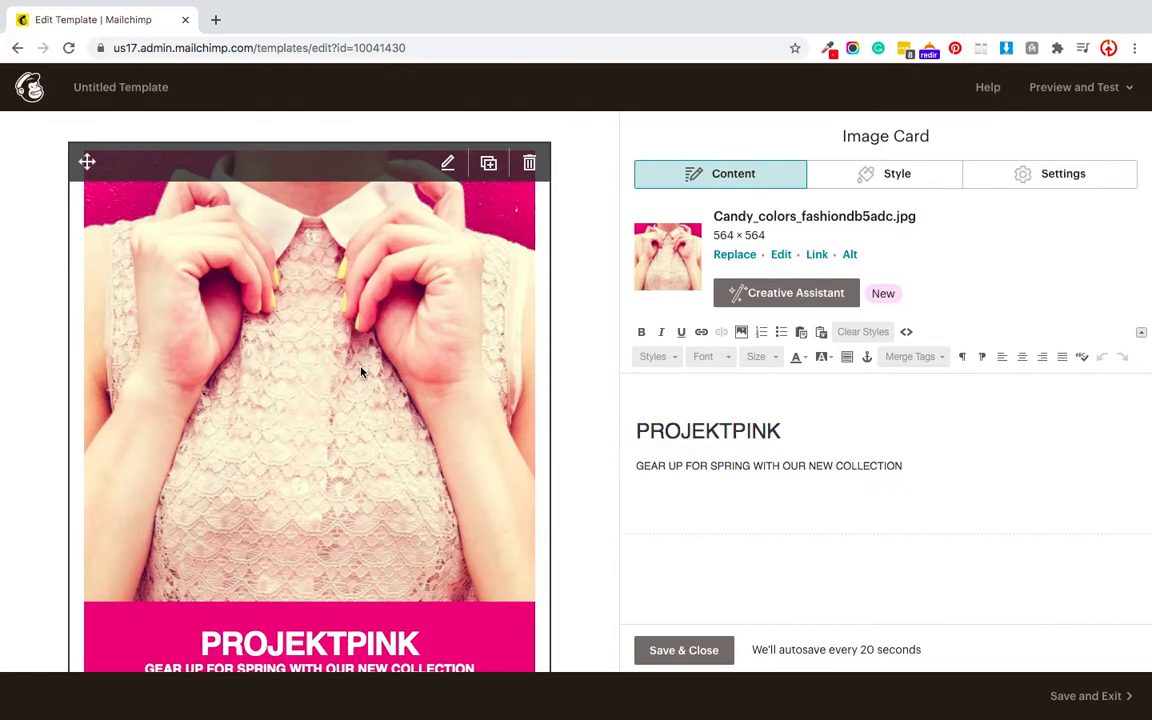
{"action": "left_click", "coordinate": [735, 255]}
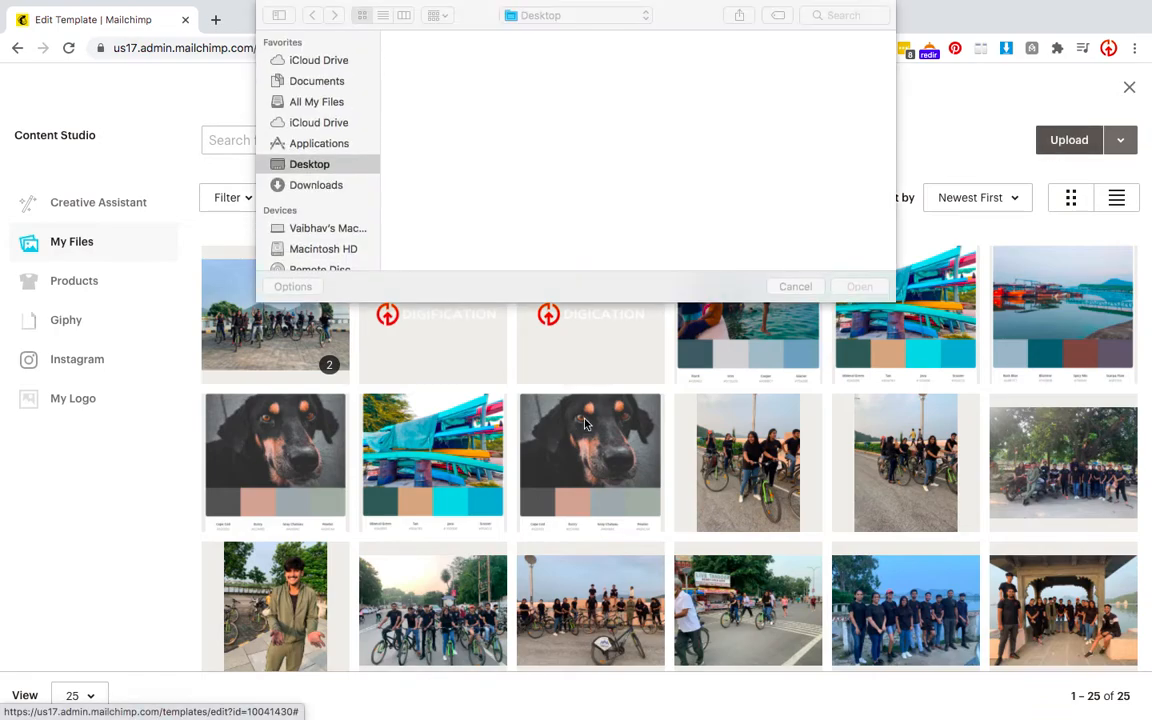
{"action": "left_click", "coordinate": [300, 185]}
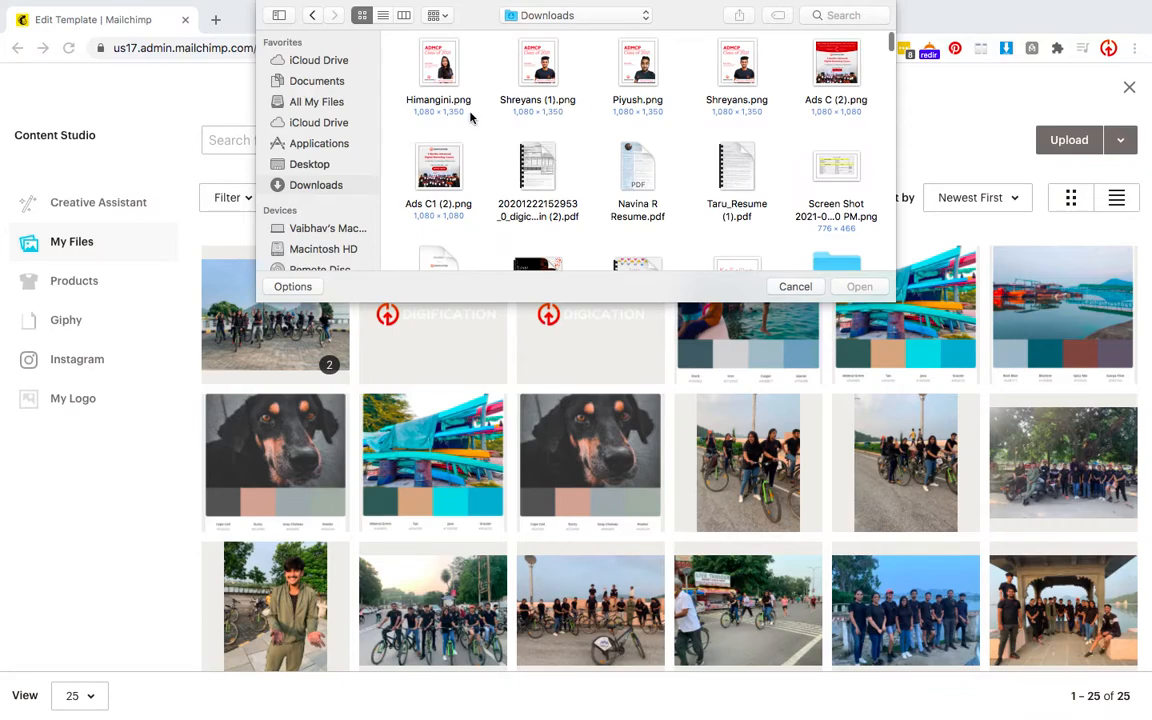
{"action": "left_click", "coordinate": [430, 163]}
{"action": "left_click", "coordinate": [845, 65]}
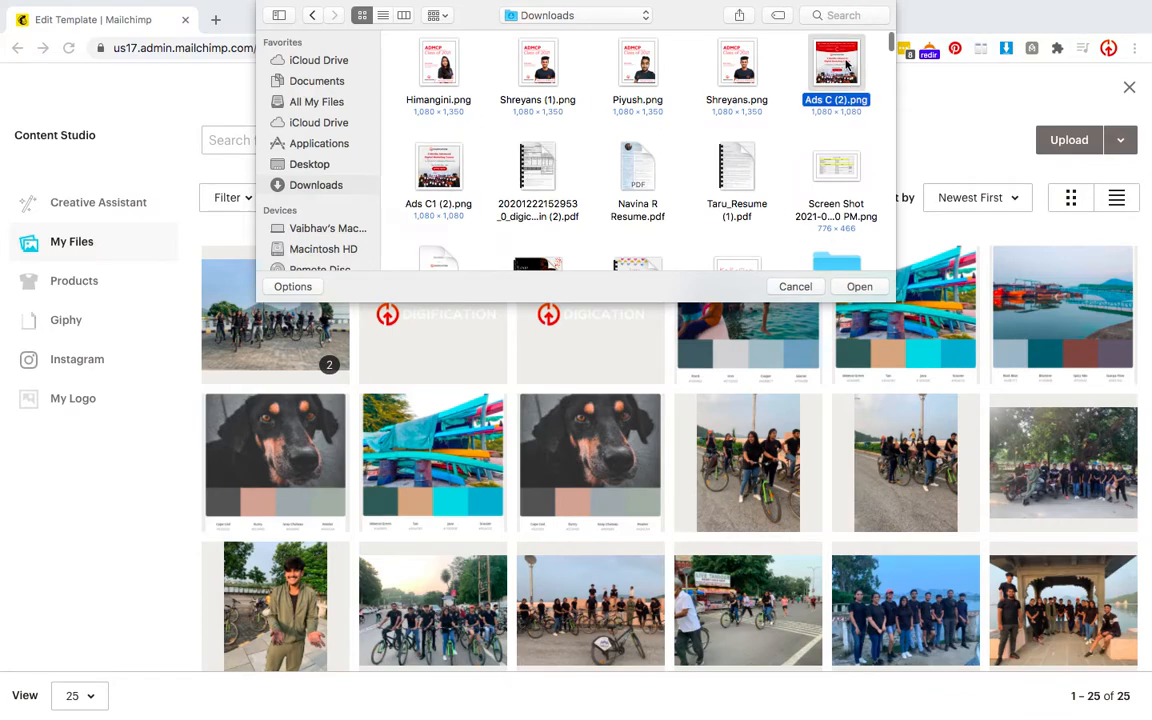
{"action": "left_click", "coordinate": [846, 285]}
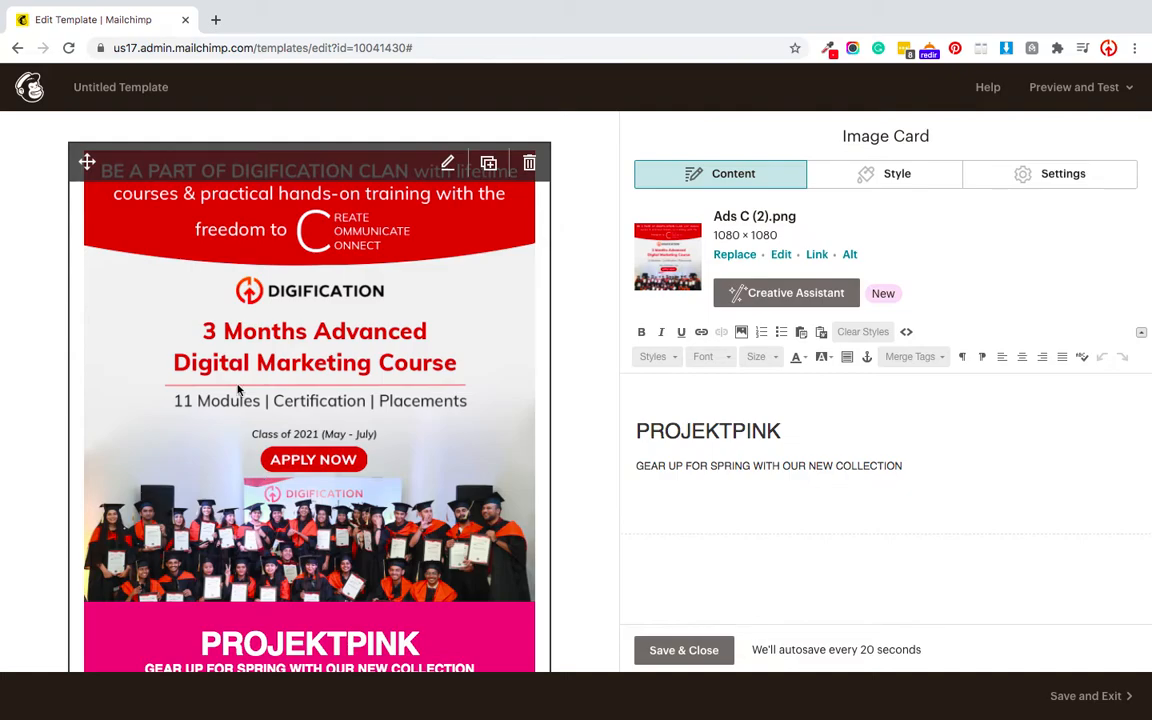
- Review the template from the header logo down to the image card's caption and the text below it
{"action": "scroll", "coordinate": [208, 299], "scroll_direction": "up", "scroll_amount": 3}
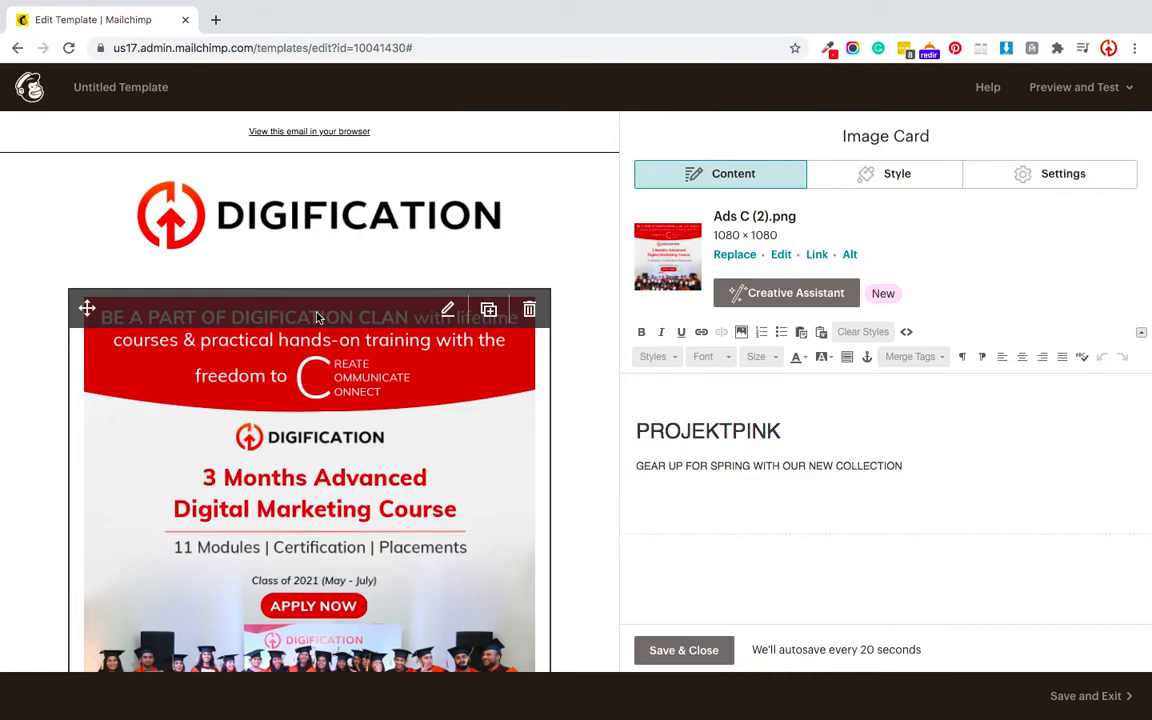
{"action": "scroll", "coordinate": [202, 362], "scroll_direction": "down", "scroll_amount": 5}
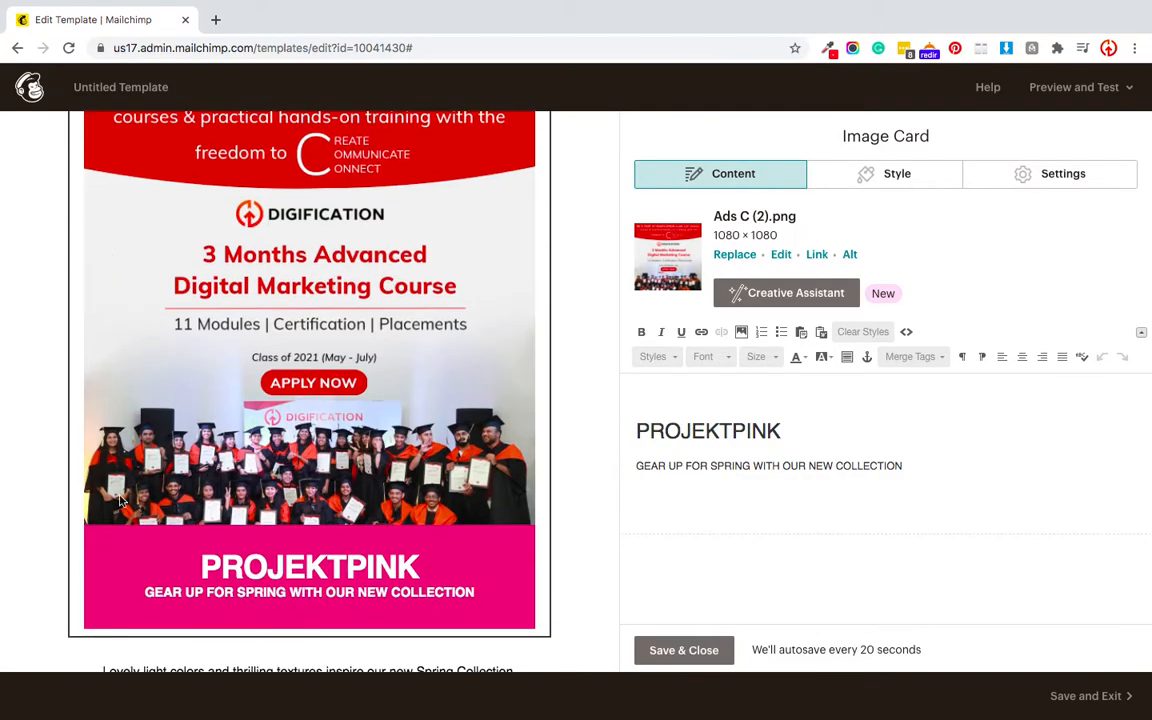
{"action": "scroll", "coordinate": [112, 367], "scroll_direction": "down", "scroll_amount": 3}
{"action": "scroll", "coordinate": [110, 355], "scroll_direction": "up", "scroll_amount": 4}
{"action": "scroll", "coordinate": [110, 355], "scroll_direction": "down", "scroll_amount": 1}
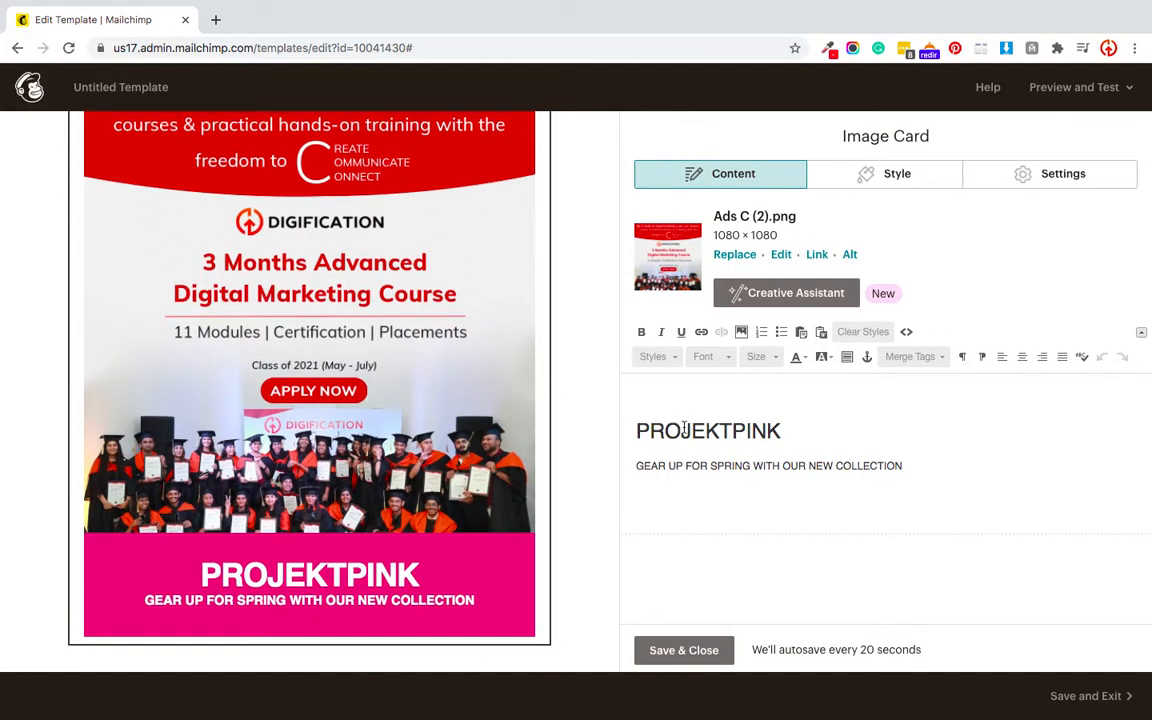
{"action": "scroll", "coordinate": [180, 310], "scroll_direction": "down", "scroll_amount": 1}
{"action": "scroll", "coordinate": [180, 310], "scroll_direction": "up", "scroll_amount": 4}
{"action": "scroll", "coordinate": [180, 310], "scroll_direction": "down", "scroll_amount": 3}
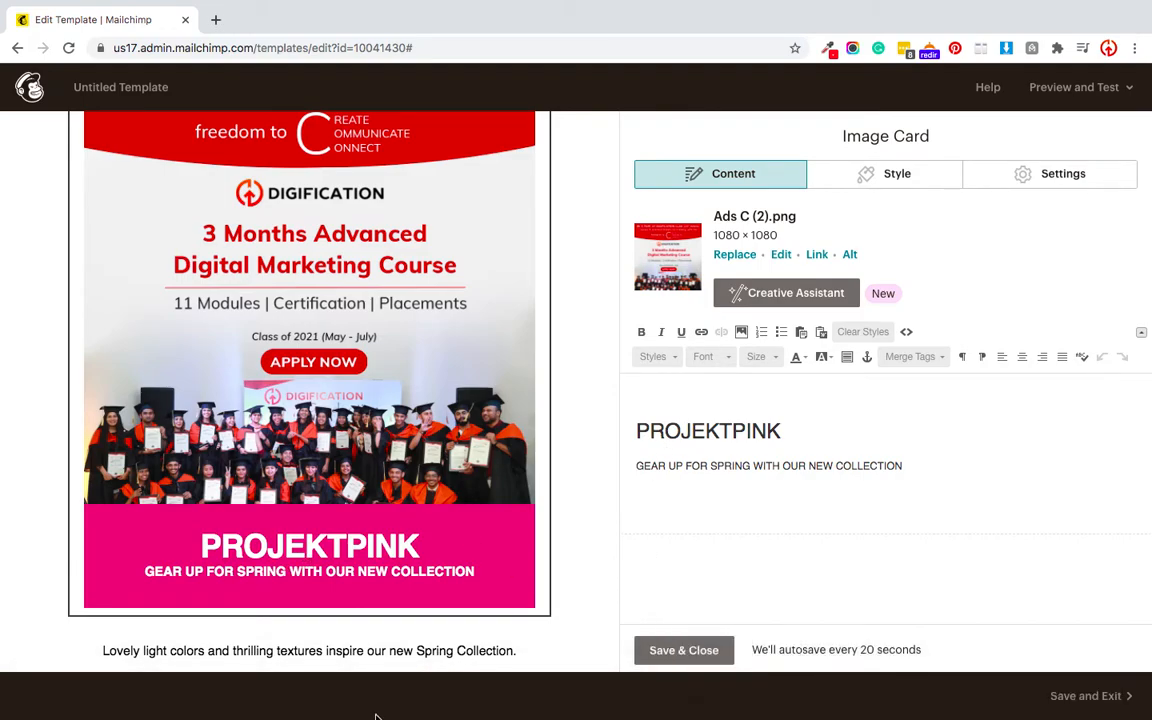
- Copy the sentence "Planning to upskill in 2021?" from the "Hey!" note in Notes and return to the template editor in Chrome
{"action": "mouse_move", "coordinate": [395, 716]}
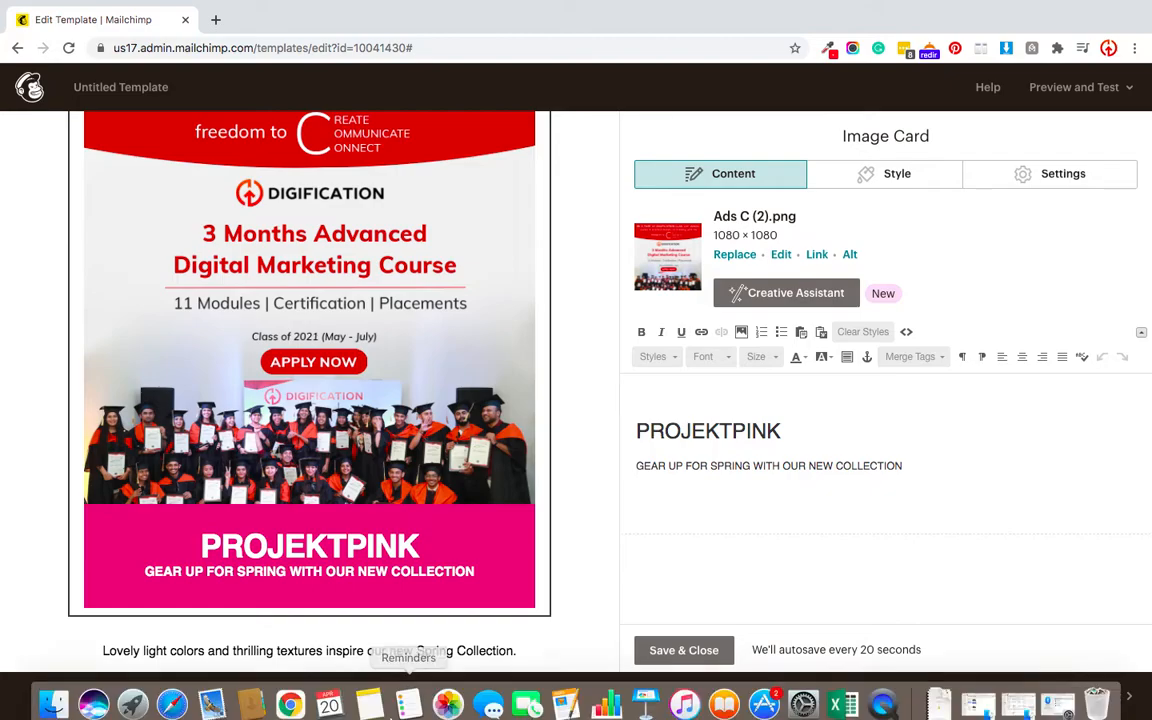
{"action": "left_click", "coordinate": [369, 695]}
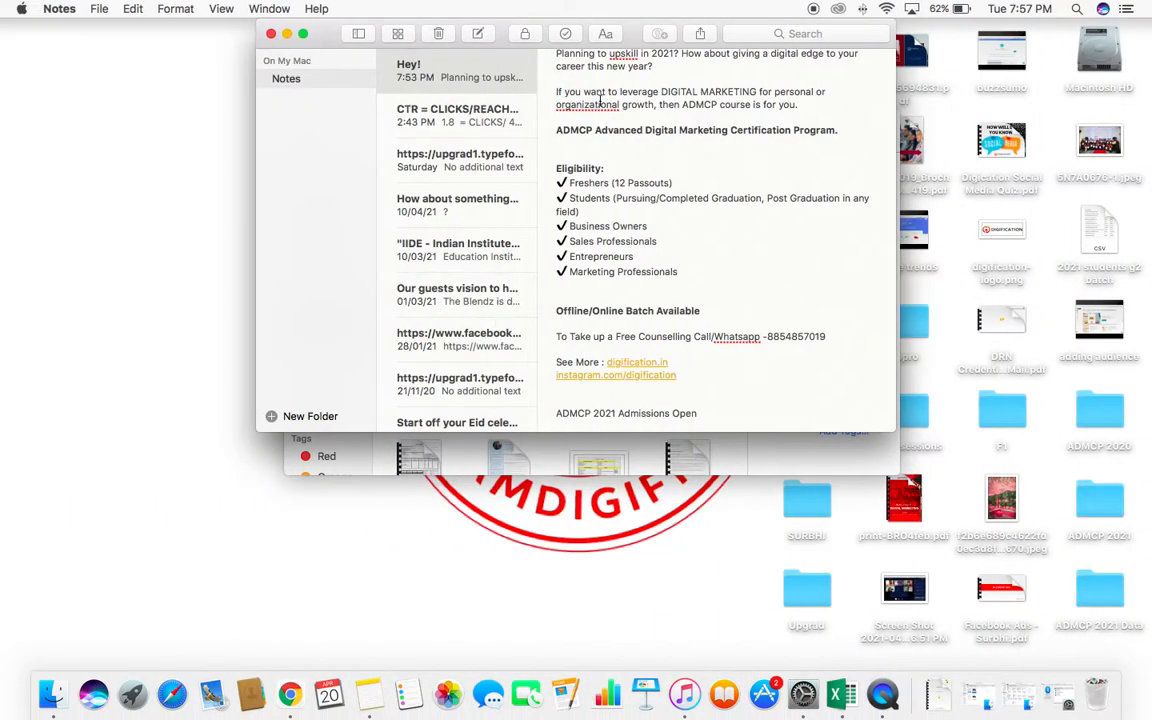
{"action": "scroll", "coordinate": [558, 160], "scroll_direction": "up", "scroll_amount": 2}
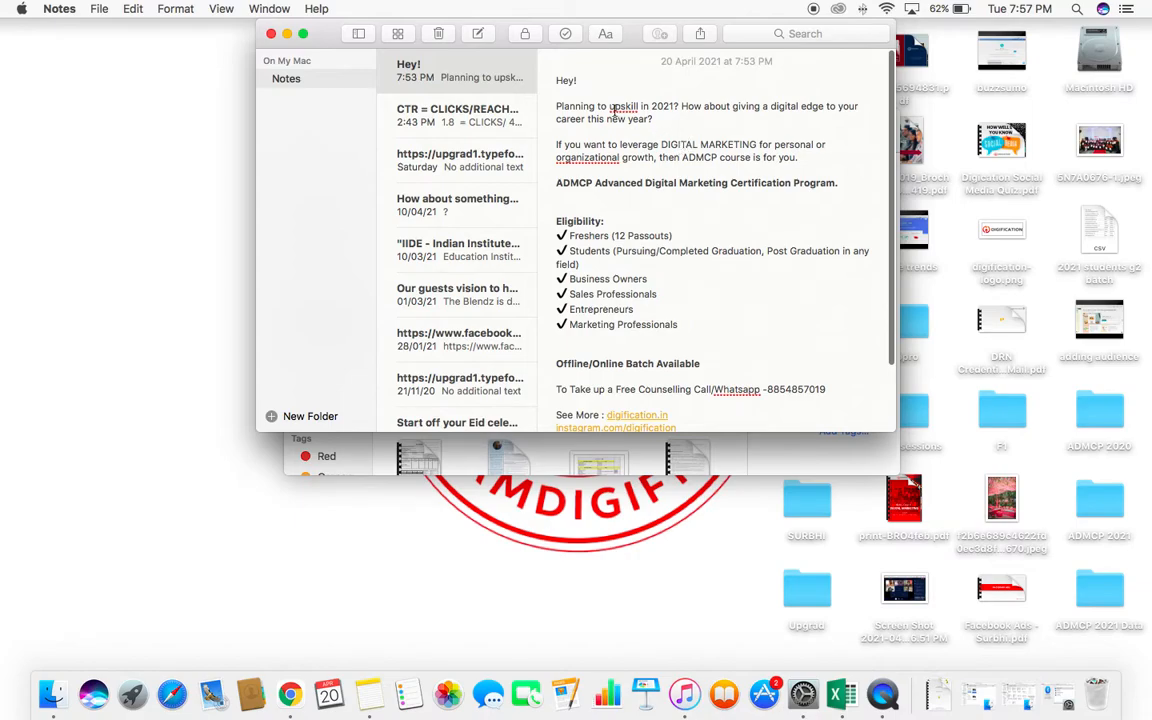
{"action": "left_click_drag", "start_coordinate": [679, 108], "coordinate": [554, 106]}
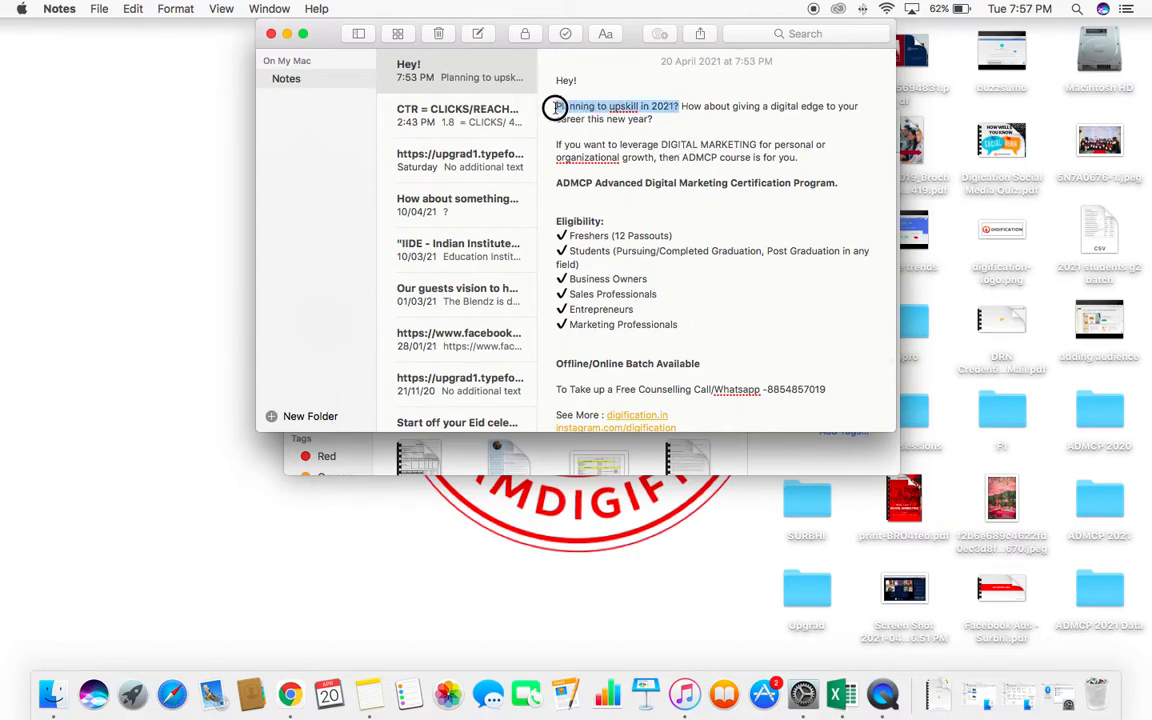
{"action": "key", "text": "super+c"}
{"action": "key", "text": "ctrl+Right"}
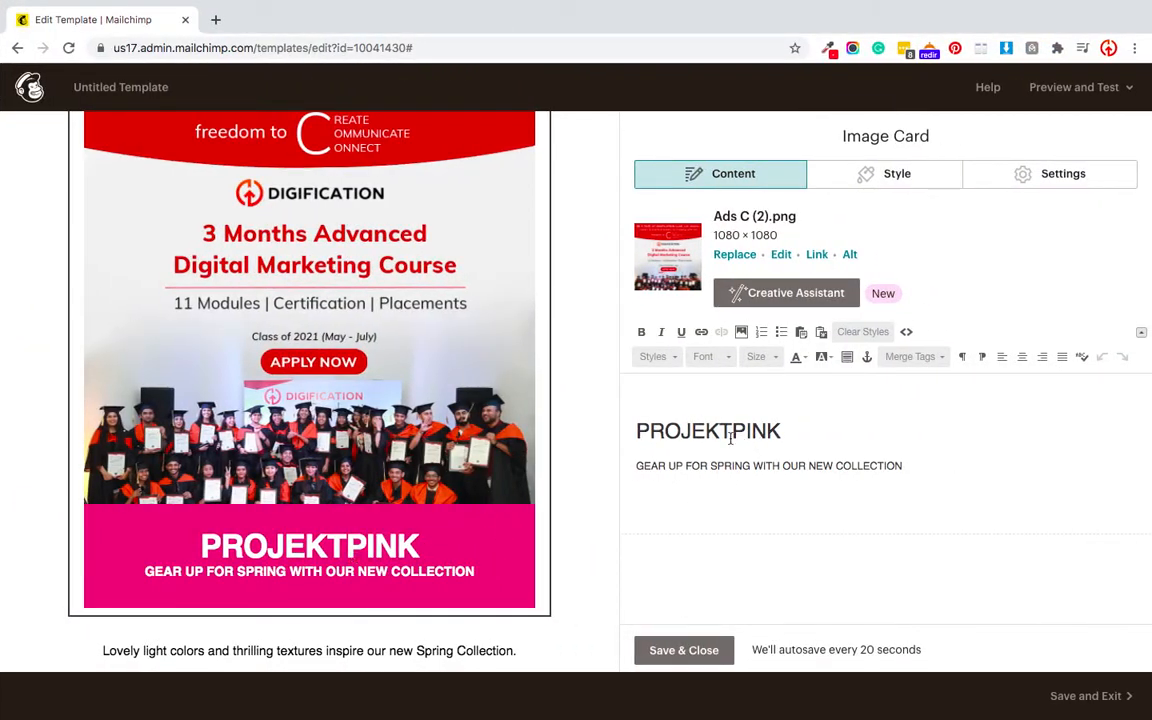
- Replace the image card's PROJEKTPINK heading with the copied "Planning to upskill in 2021?", keeping the large heading format
{"action": "double_click", "coordinate": [730, 433]}
{"action": "key", "text": "super+v"}
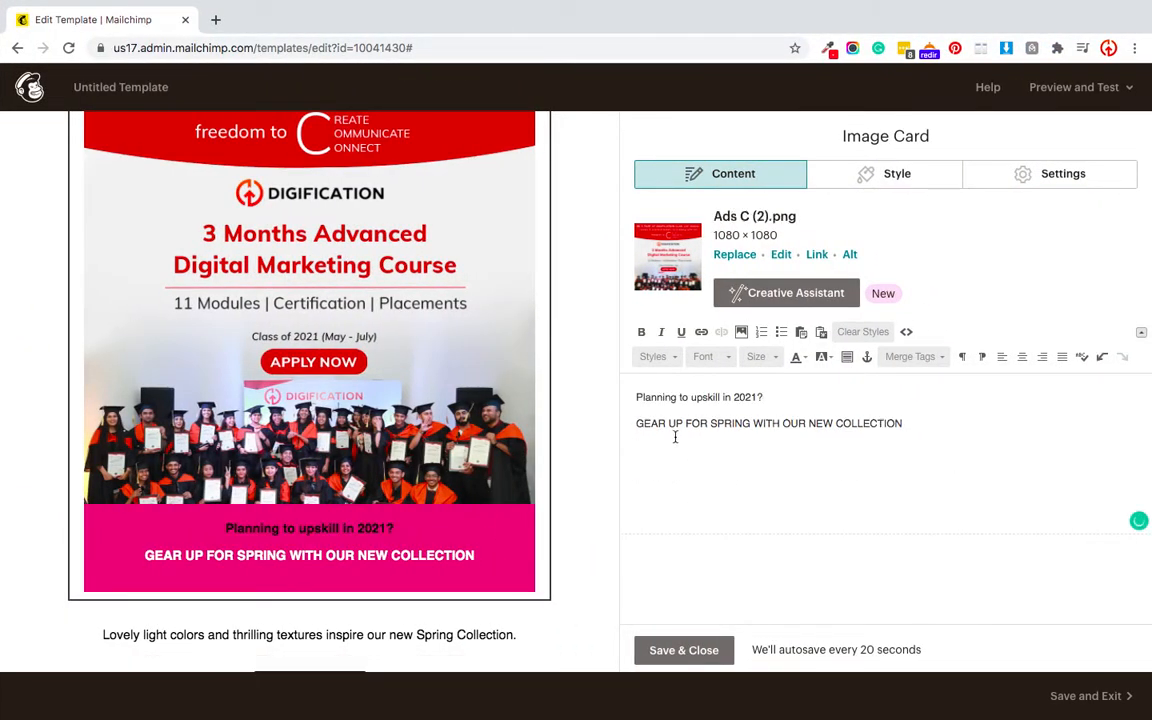
{"action": "key", "text": "super+z"}
{"action": "key", "text": "super+shift+v"}
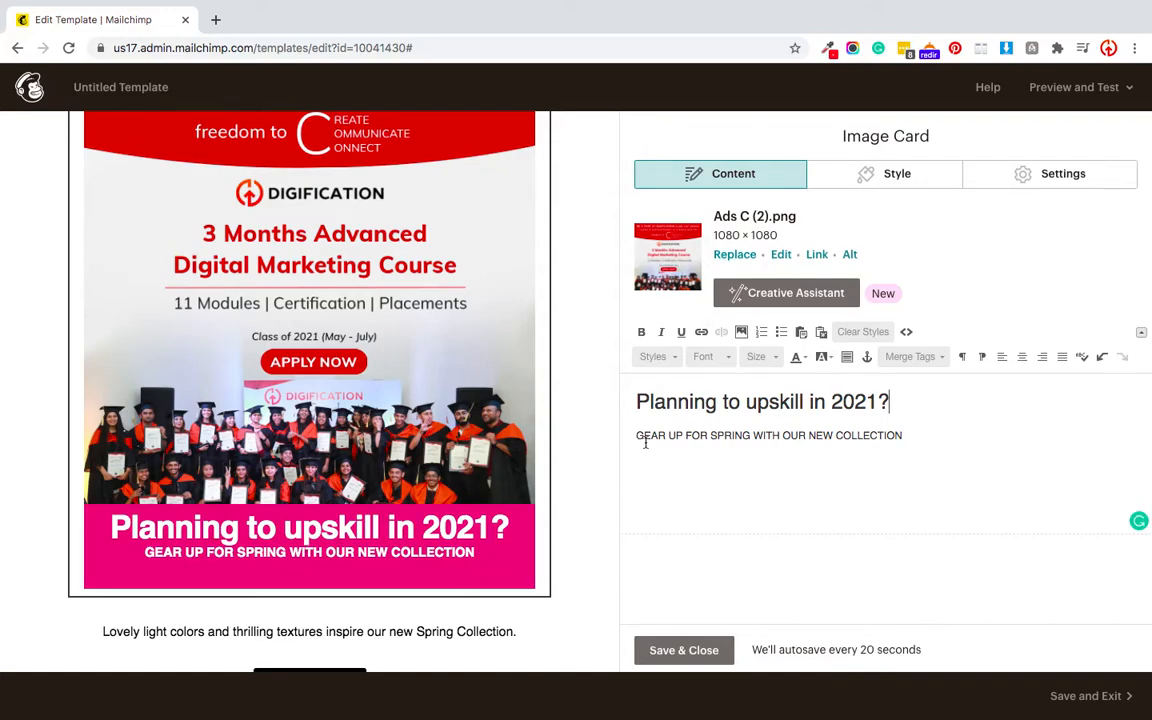
{"action": "scroll", "coordinate": [294, 394], "scroll_direction": "down", "scroll_amount": 2}
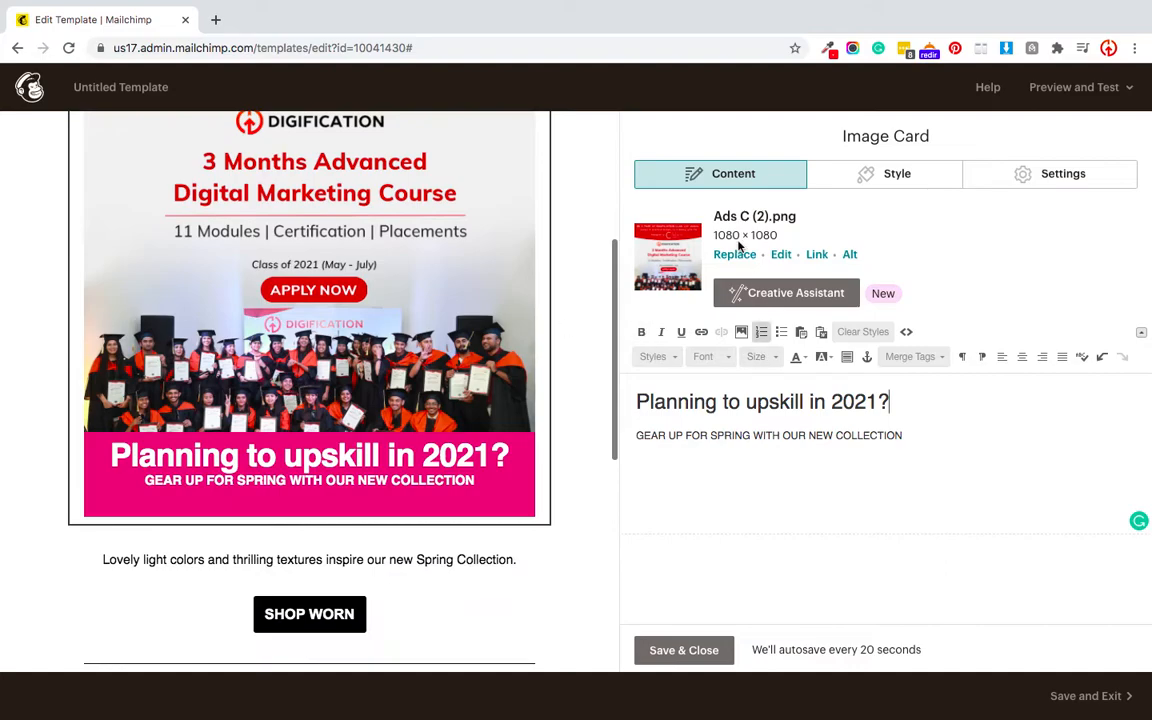
- Replace the GEAR UP FOR SPRING line with "How about giving a digital edge to your career this new year?" copied from the "Hey!" note in Notes
{"action": "key", "text": "ctrl+Left"}
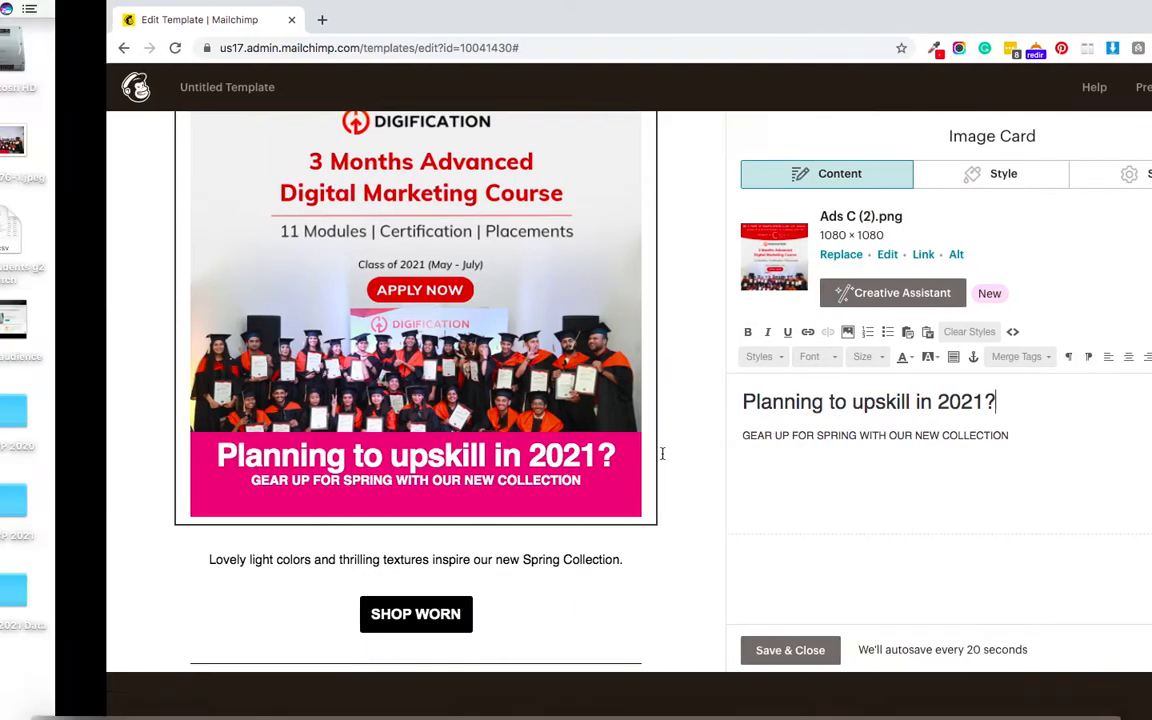
{"action": "left_click_drag", "start_coordinate": [681, 107], "coordinate": [706, 118]}
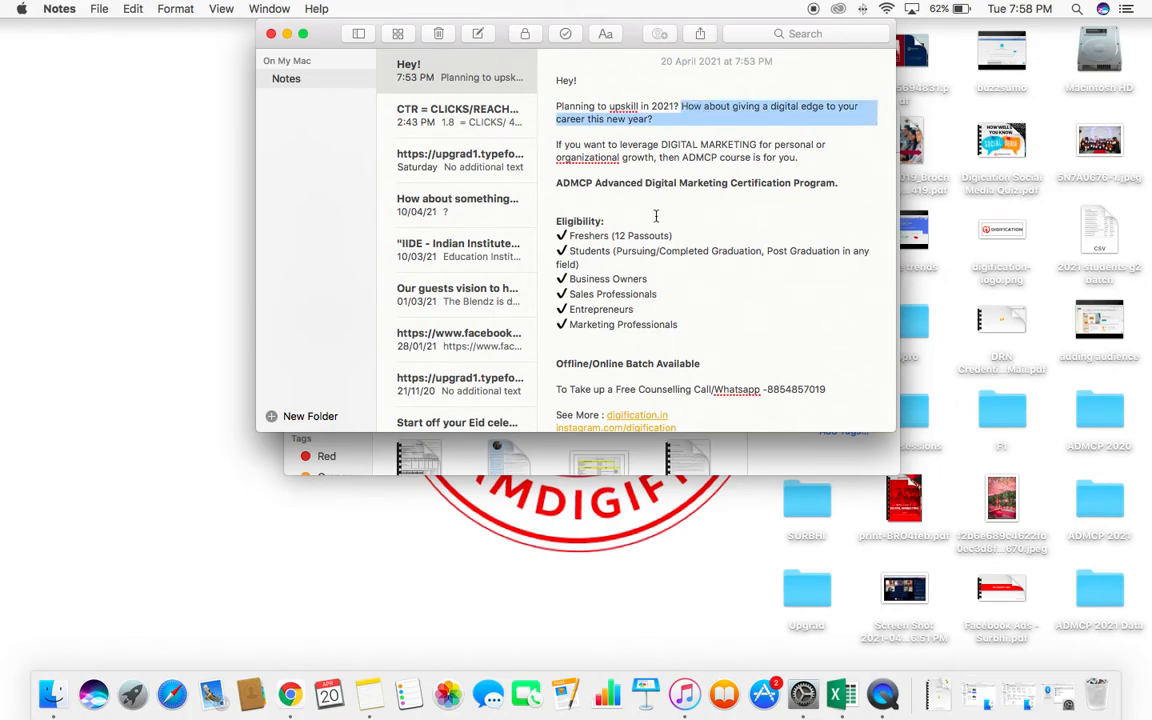
{"action": "key", "text": "ctrl+Right"}
{"action": "triple_click", "coordinate": [687, 440]}
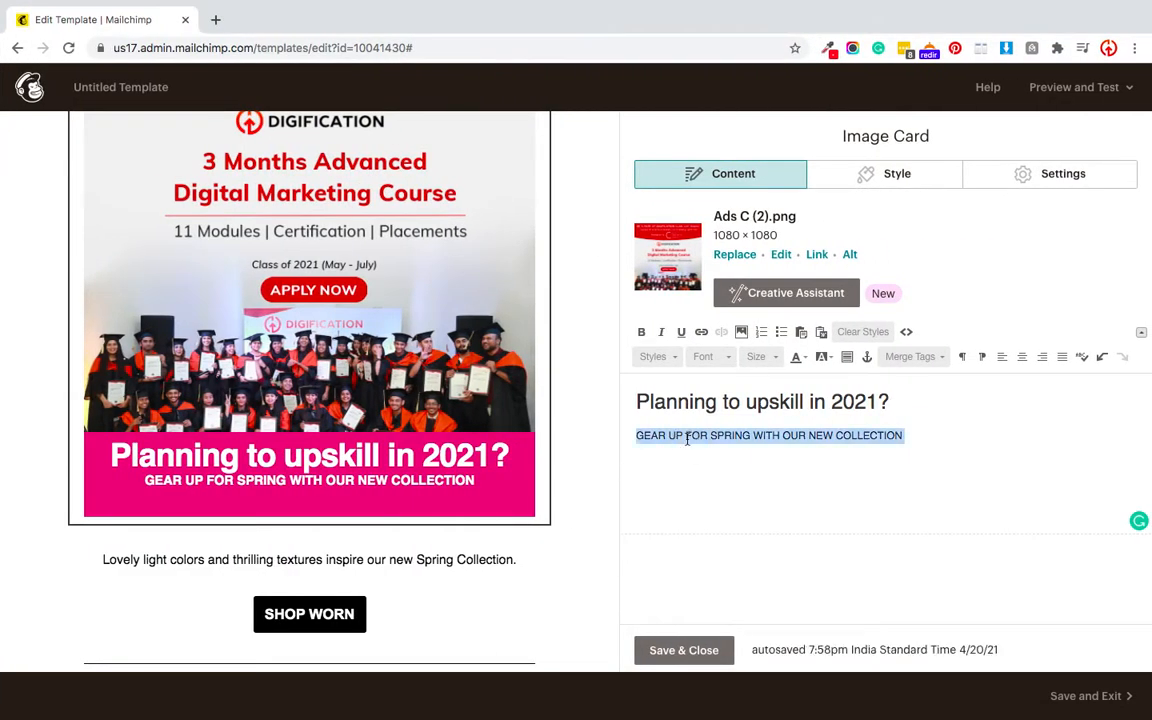
{"action": "key", "text": "super+v"}
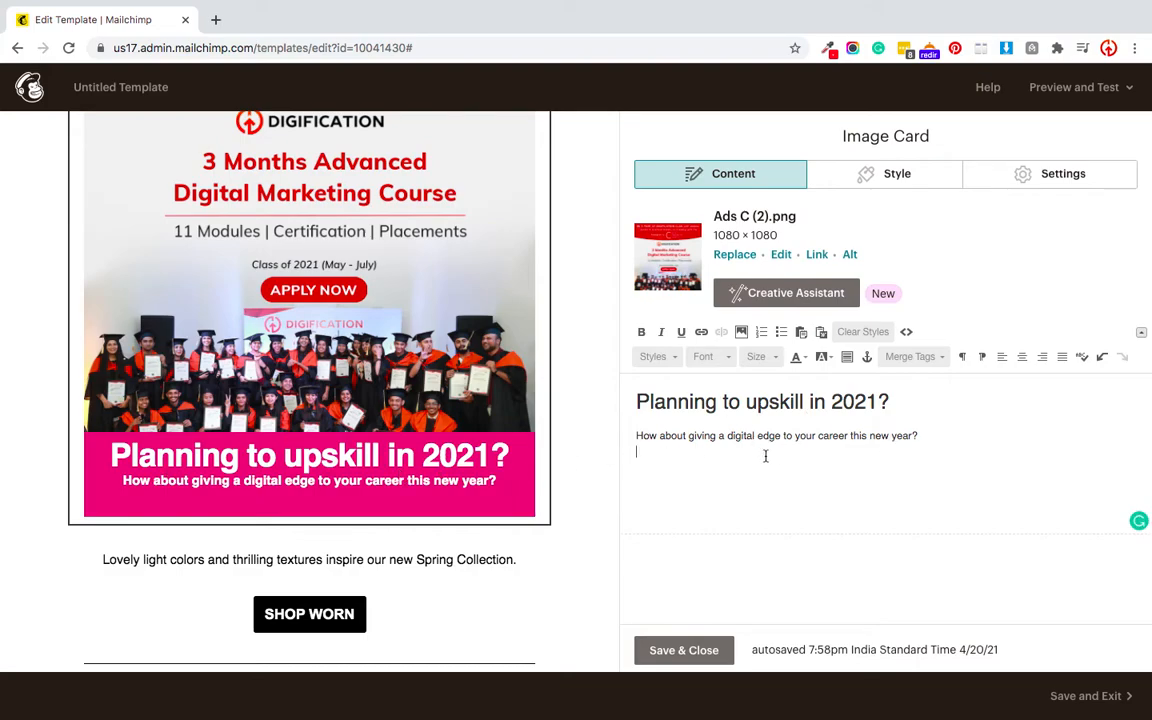
- Shorten the line under the image card's heading to "How about giving a digital edge to your career?"
{"action": "left_click_drag", "start_coordinate": [913, 437], "coordinate": [866, 437]}
{"action": "key", "text": "BackSpace"}
{"action": "key", "text": "BackSpace"}
{"action": "key", "text": "BackSpace"}
{"action": "key", "text": "BackSpace"}
{"action": "key", "text": "BackSpace"}
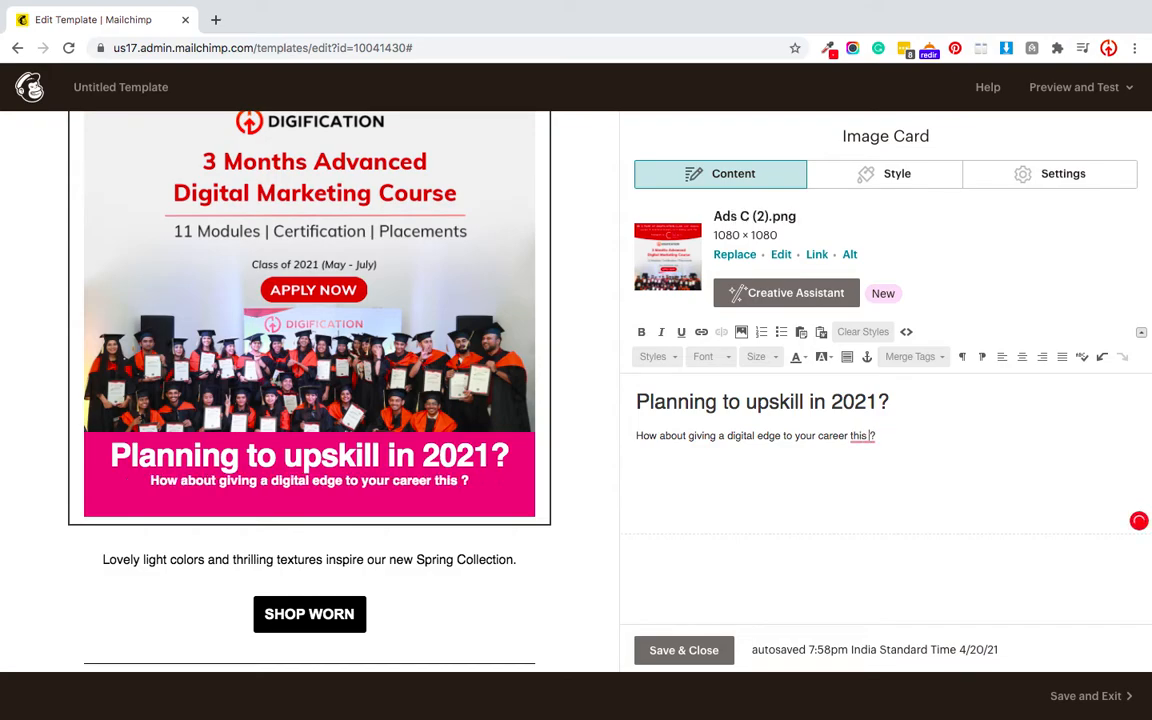
{"action": "key", "text": "BackSpace"}
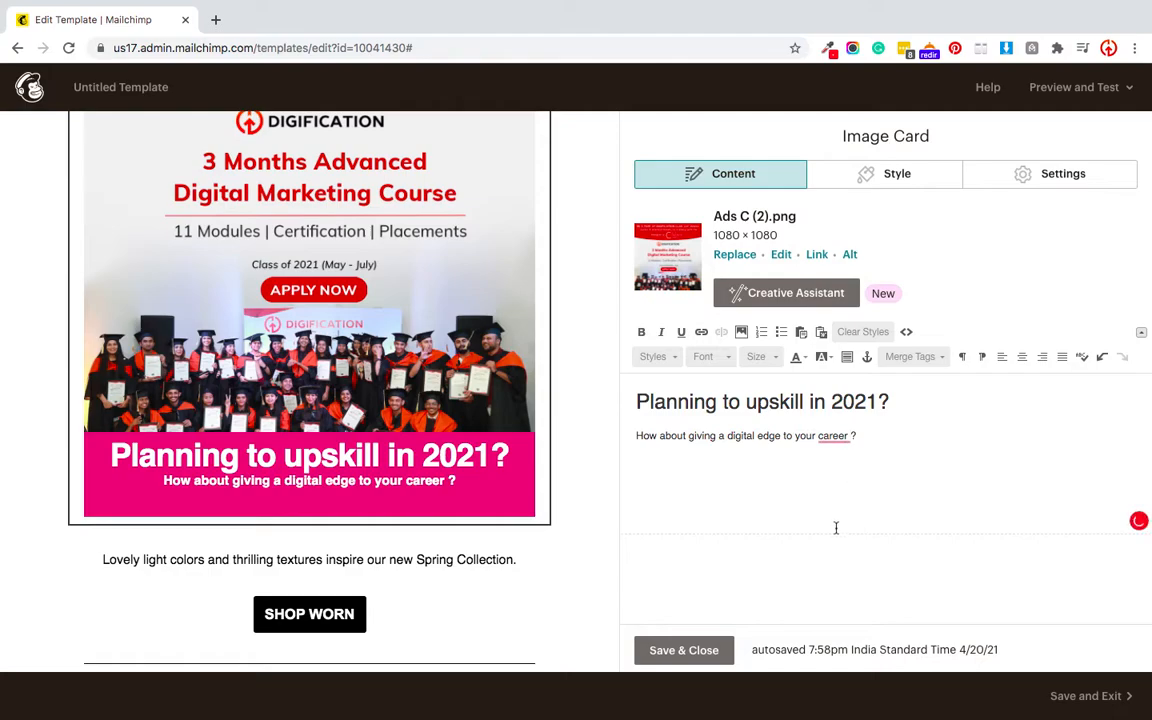
{"action": "key", "text": "BackSpace"}
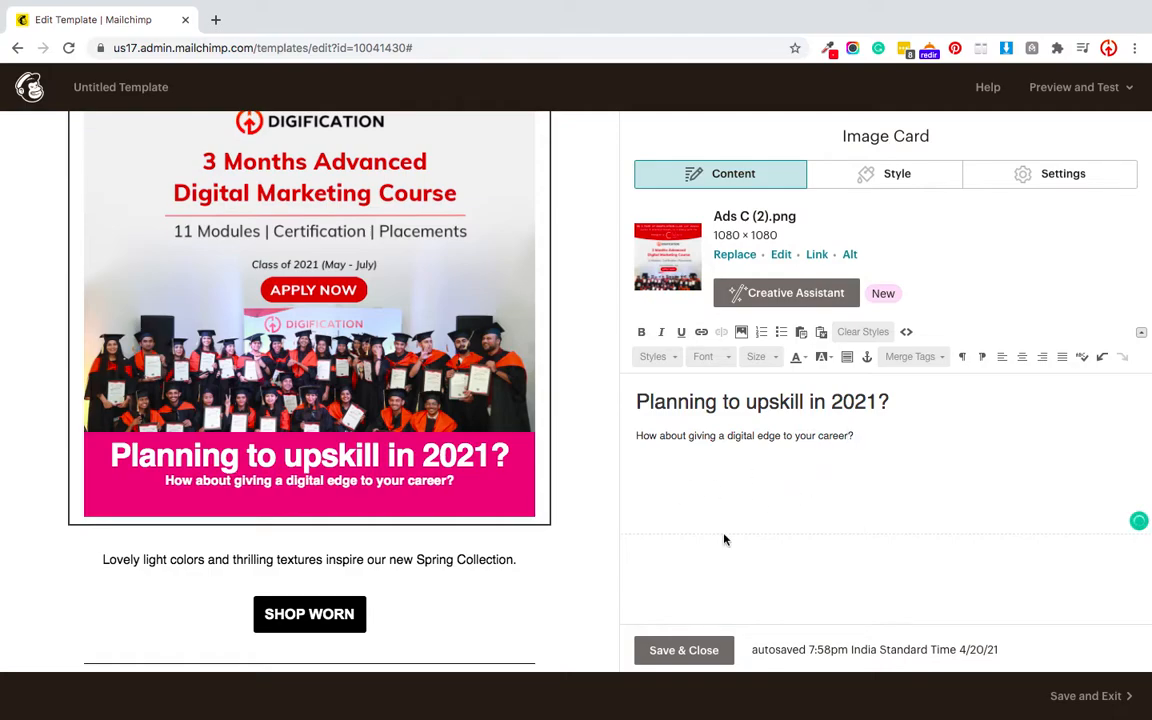
- Try the bright red #f83d0e as the background colour of the image card
{"action": "scroll", "coordinate": [458, 566], "scroll_direction": "down", "scroll_amount": 2}
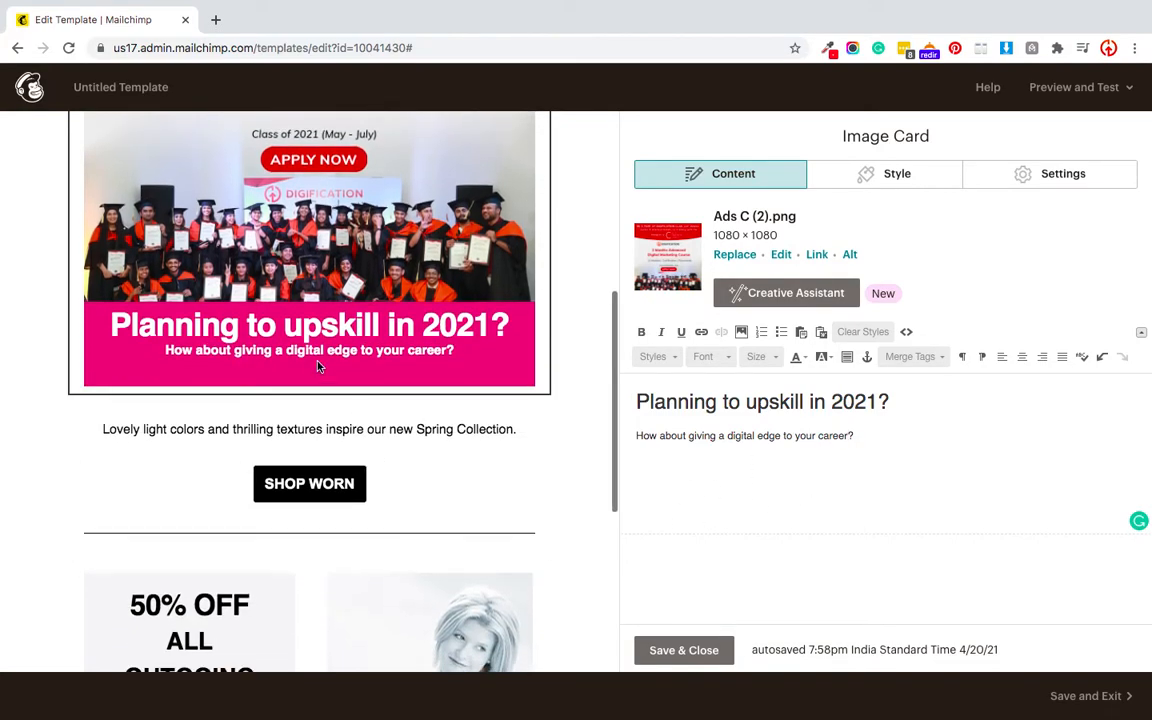
{"action": "scroll", "coordinate": [458, 566], "scroll_direction": "up", "scroll_amount": 4}
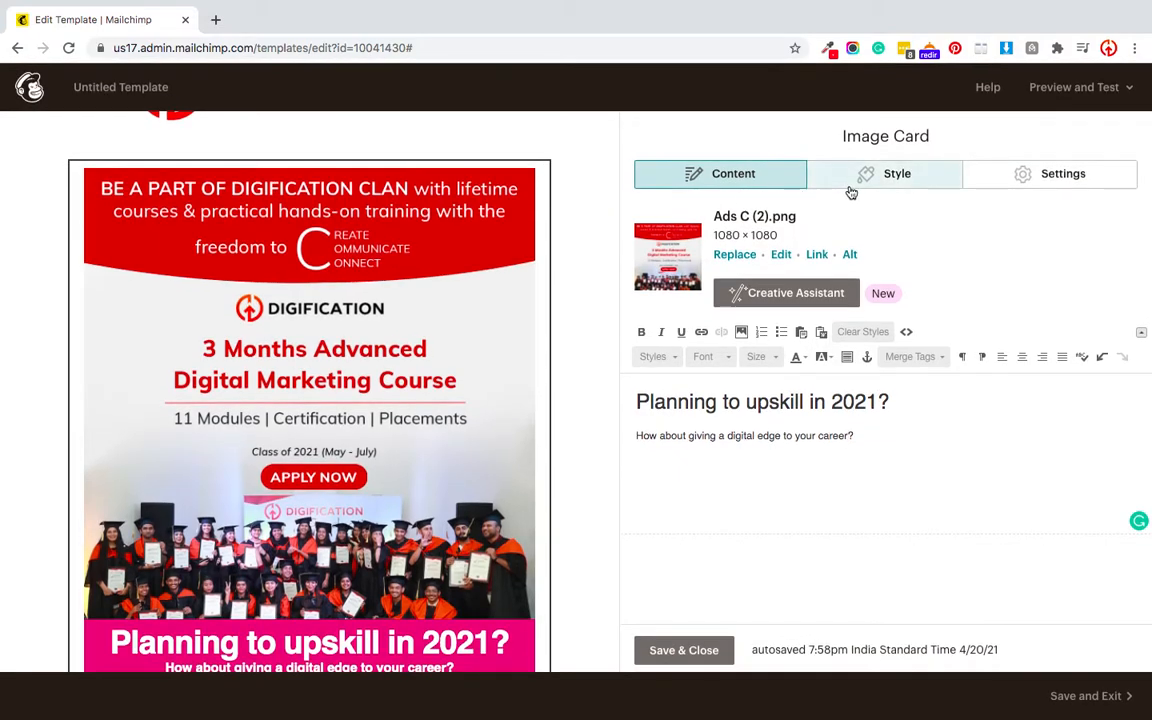
{"action": "left_click", "coordinate": [856, 183]}
{"action": "scroll", "coordinate": [828, 403], "scroll_direction": "down", "scroll_amount": 3}
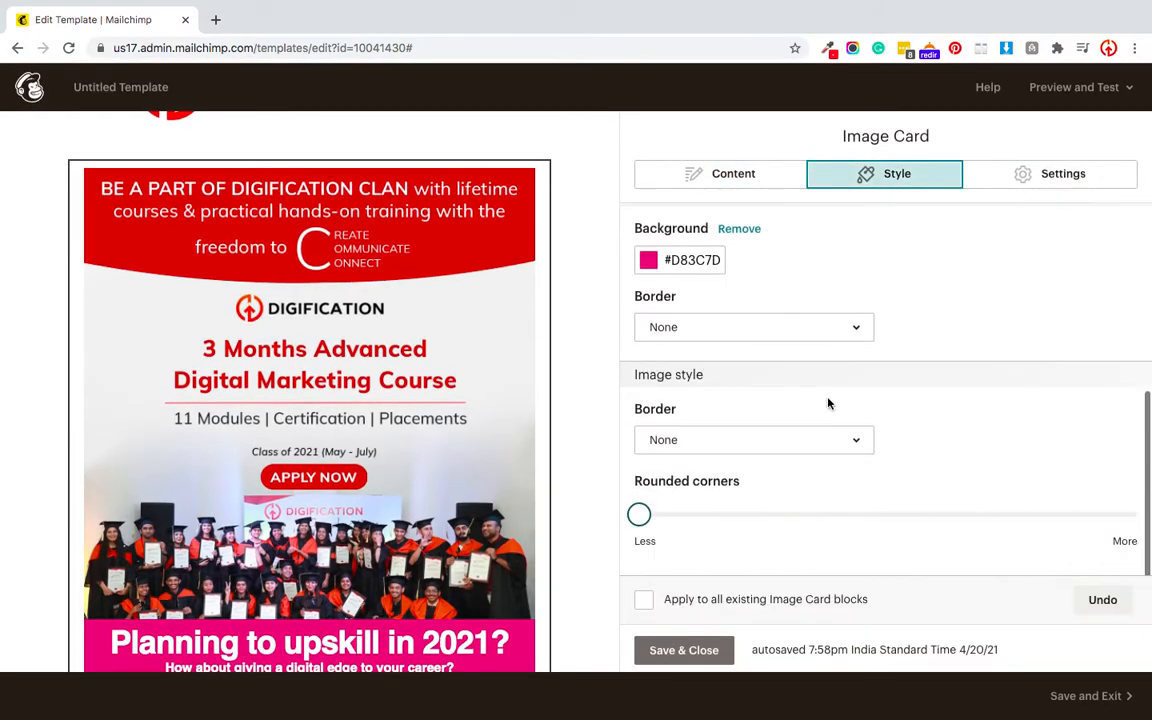
{"action": "left_click", "coordinate": [650, 260]}
{"action": "left_click", "coordinate": [690, 413]}
{"action": "scroll", "coordinate": [370, 505], "scroll_direction": "down", "scroll_amount": 2}
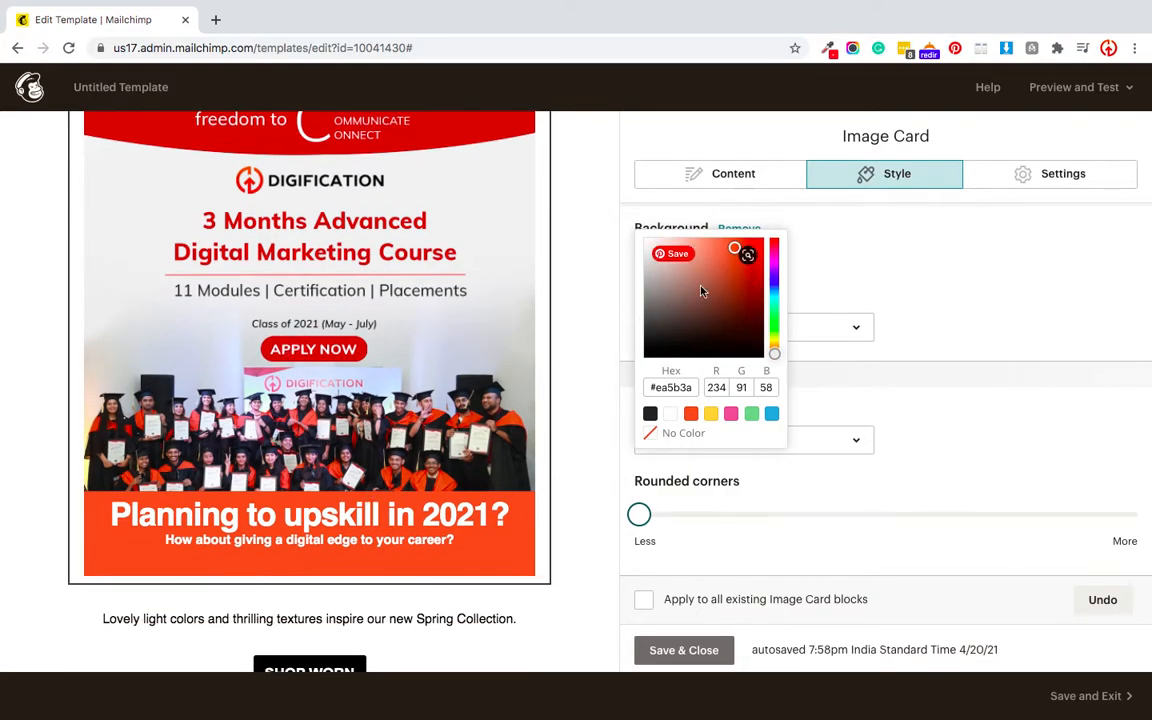
{"action": "left_click_drag", "start_coordinate": [735, 247], "coordinate": [766, 244]}
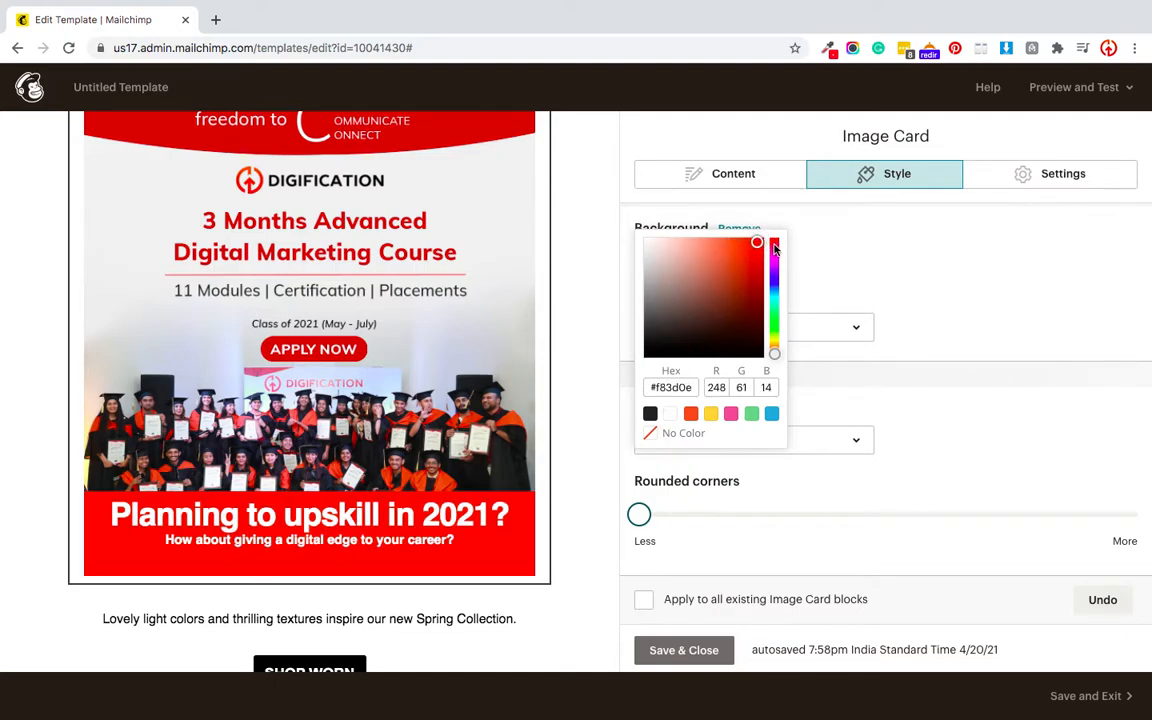
- Set the image card's background to #c8352a, sampled from the picture's red banner, and save the block
{"action": "left_click", "coordinate": [829, 50]}
{"action": "left_click", "coordinate": [769, 72]}
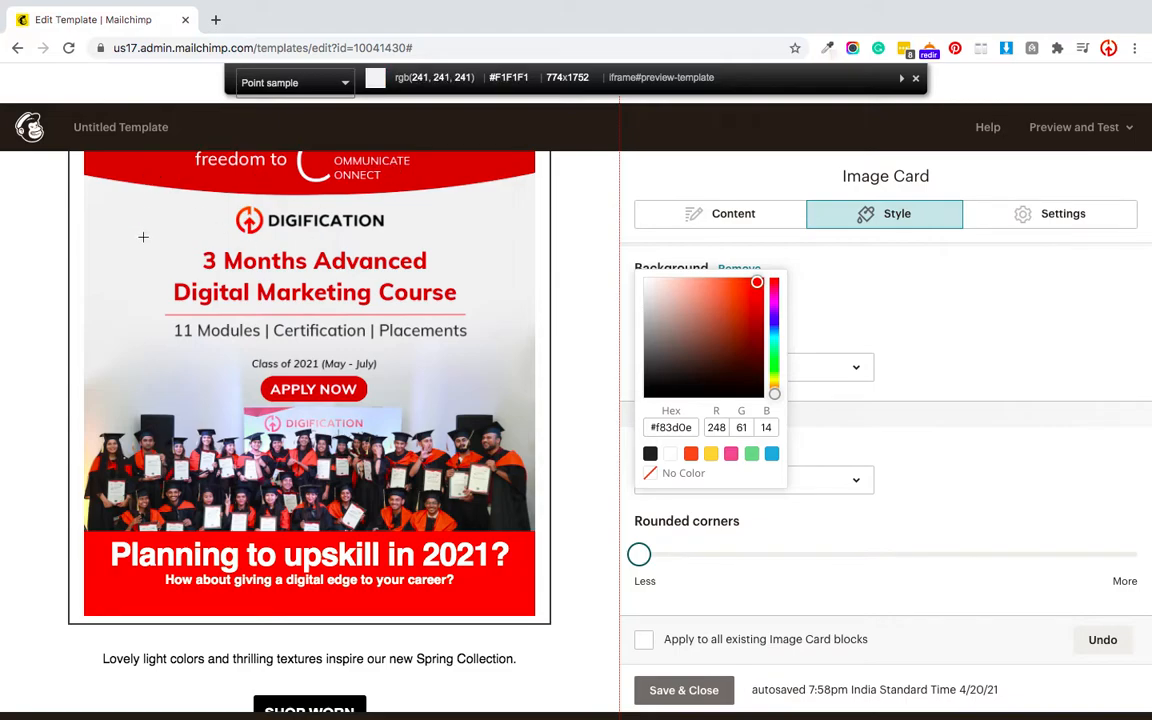
{"action": "left_click", "coordinate": [155, 165]}
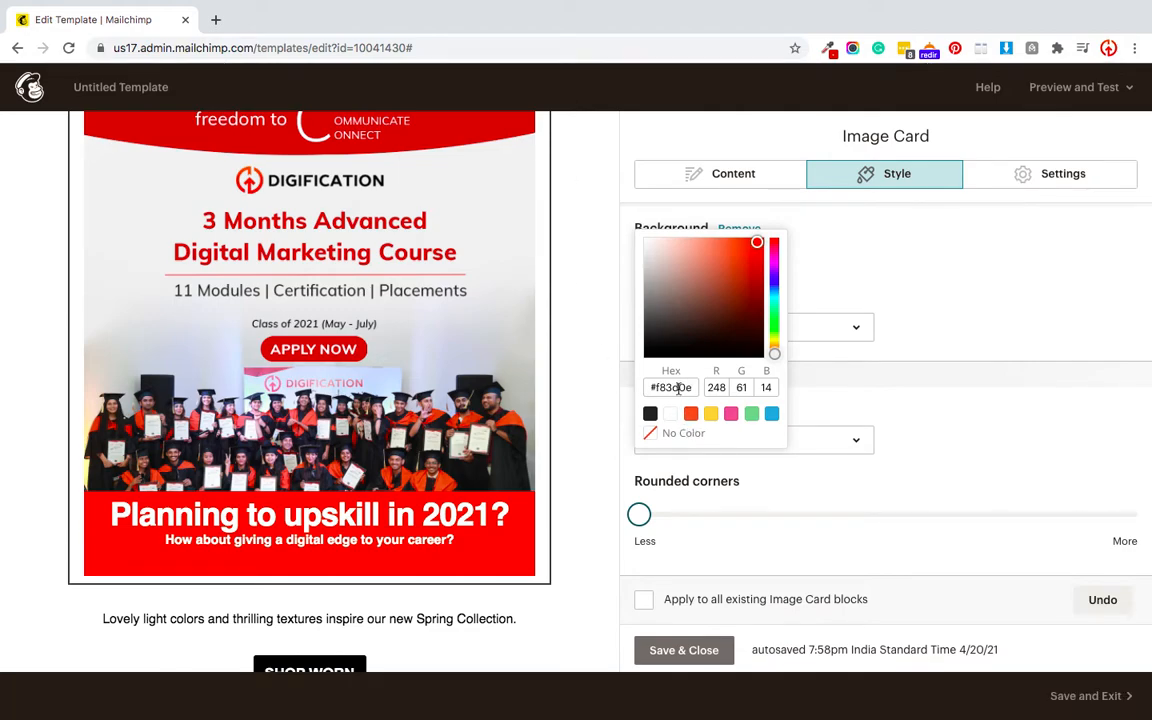
{"action": "left_click", "coordinate": [678, 388]}
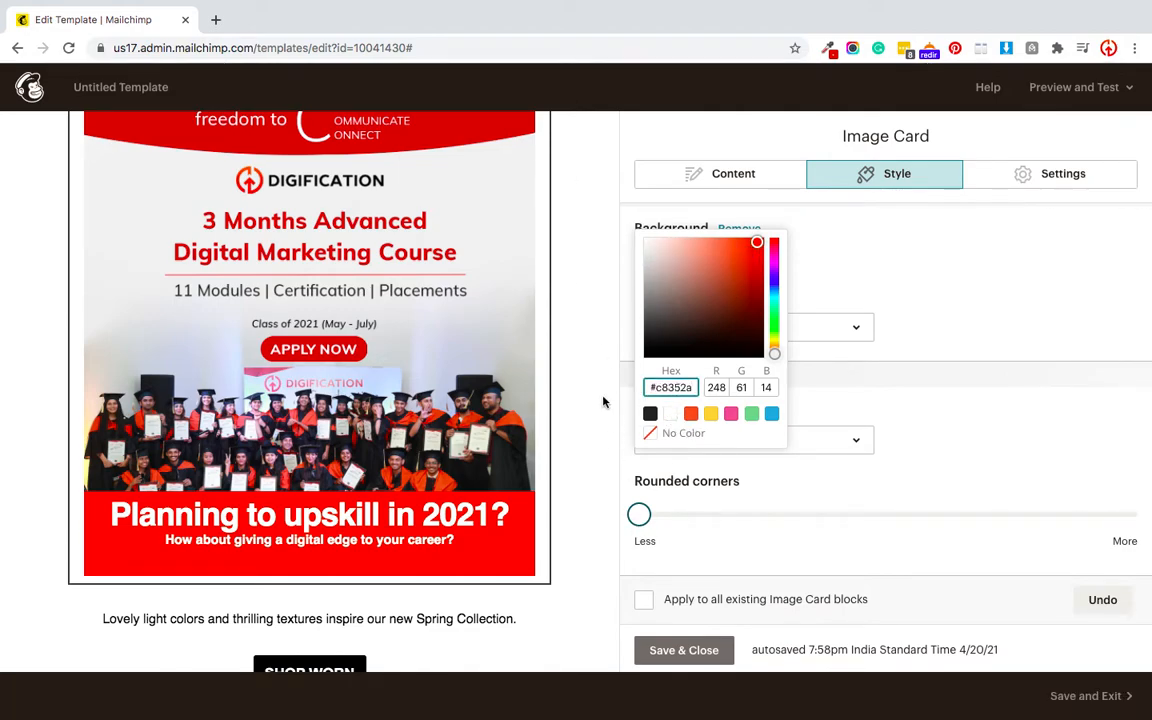
{"action": "key", "text": "Return"}
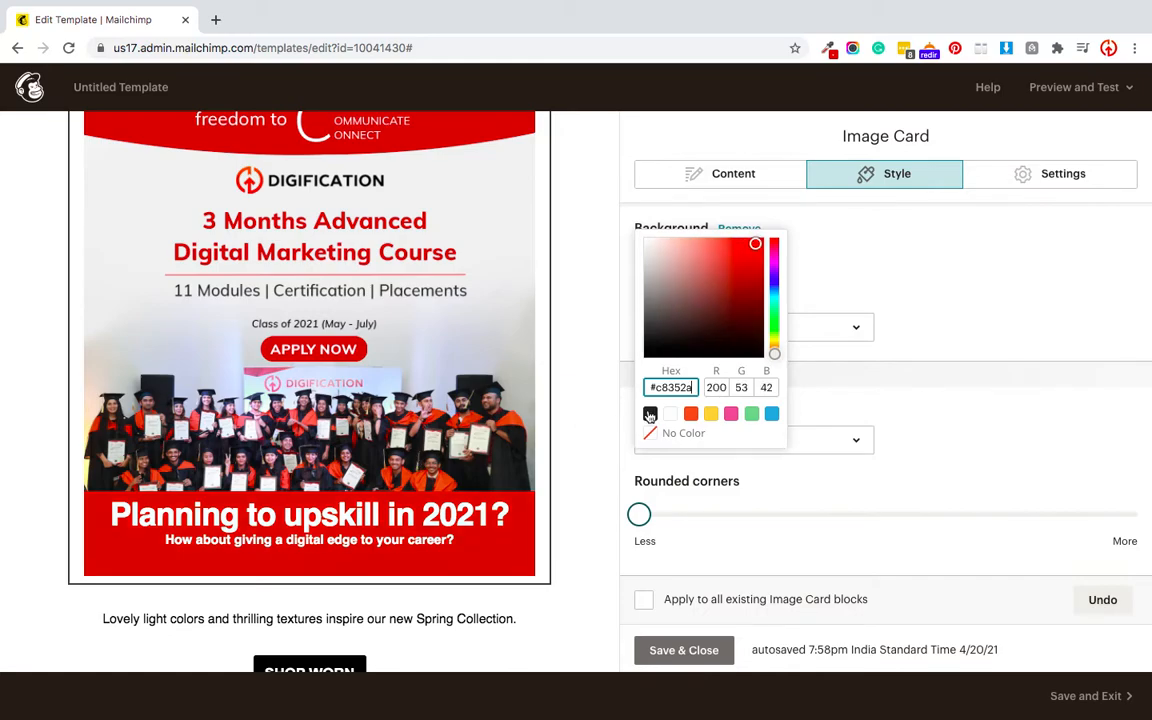
{"action": "scroll", "coordinate": [397, 553], "scroll_direction": "up", "scroll_amount": 2}
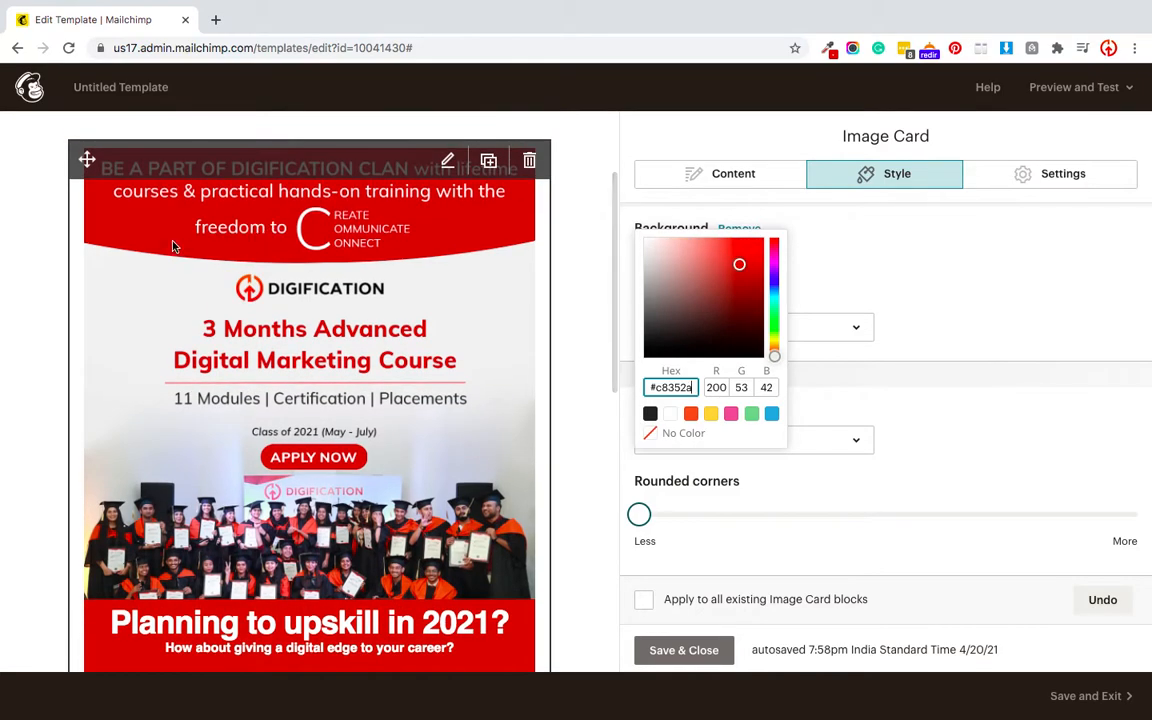
{"action": "scroll", "coordinate": [172, 300], "scroll_direction": "down", "scroll_amount": 3}
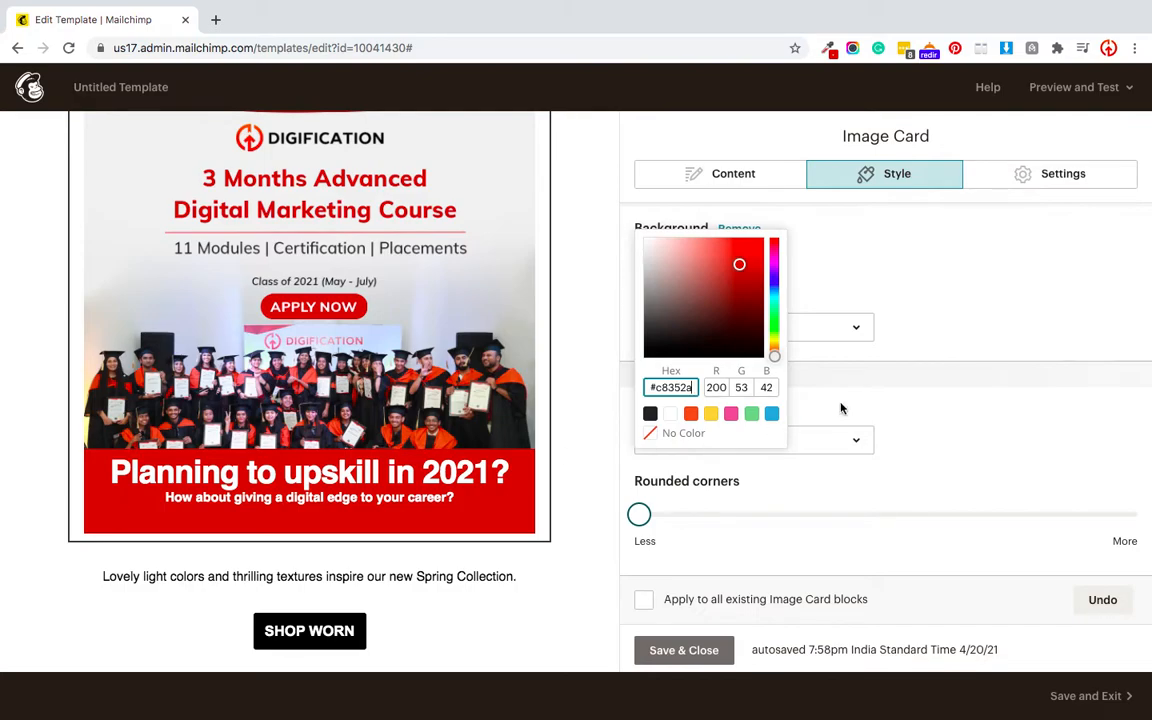
{"action": "left_click", "coordinate": [854, 405]}
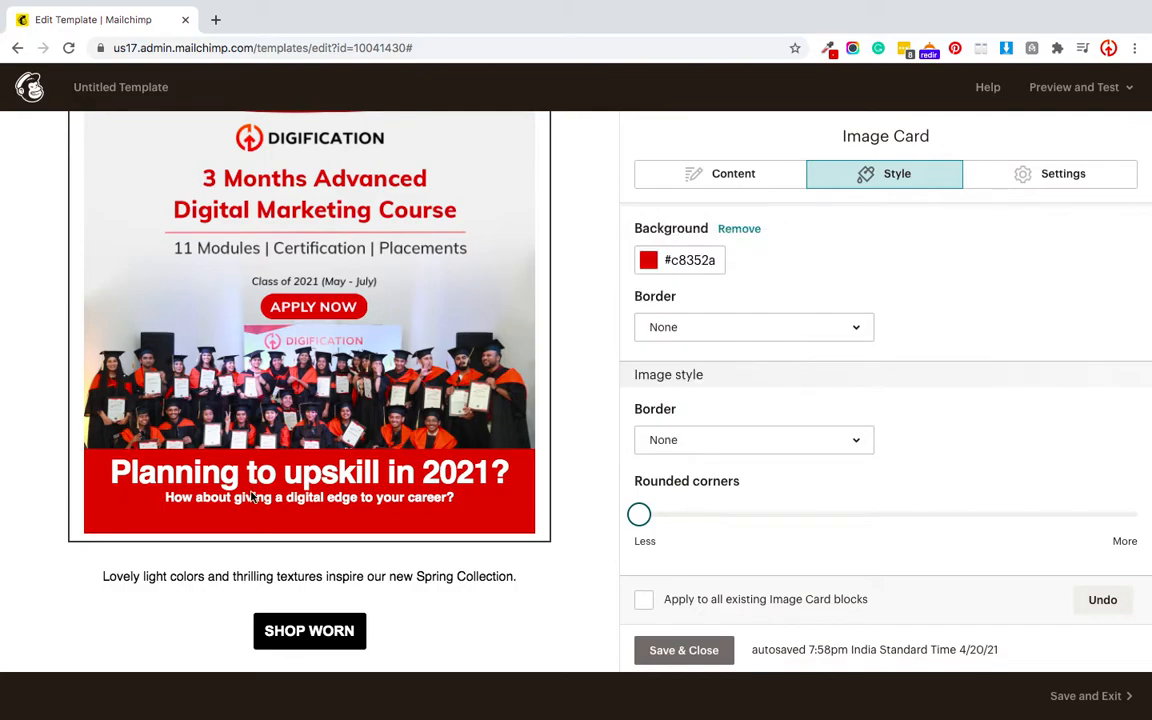
{"action": "scroll", "coordinate": [713, 560], "scroll_direction": "up", "scroll_amount": 4}
{"action": "left_click", "coordinate": [665, 649]}
- Open the text block below the image card, copy the note's sentence about leveraging DIGITAL MARKETING from Notes, and return to the template editor in Chrome
{"action": "scroll", "coordinate": [276, 389], "scroll_direction": "down", "scroll_amount": 5}
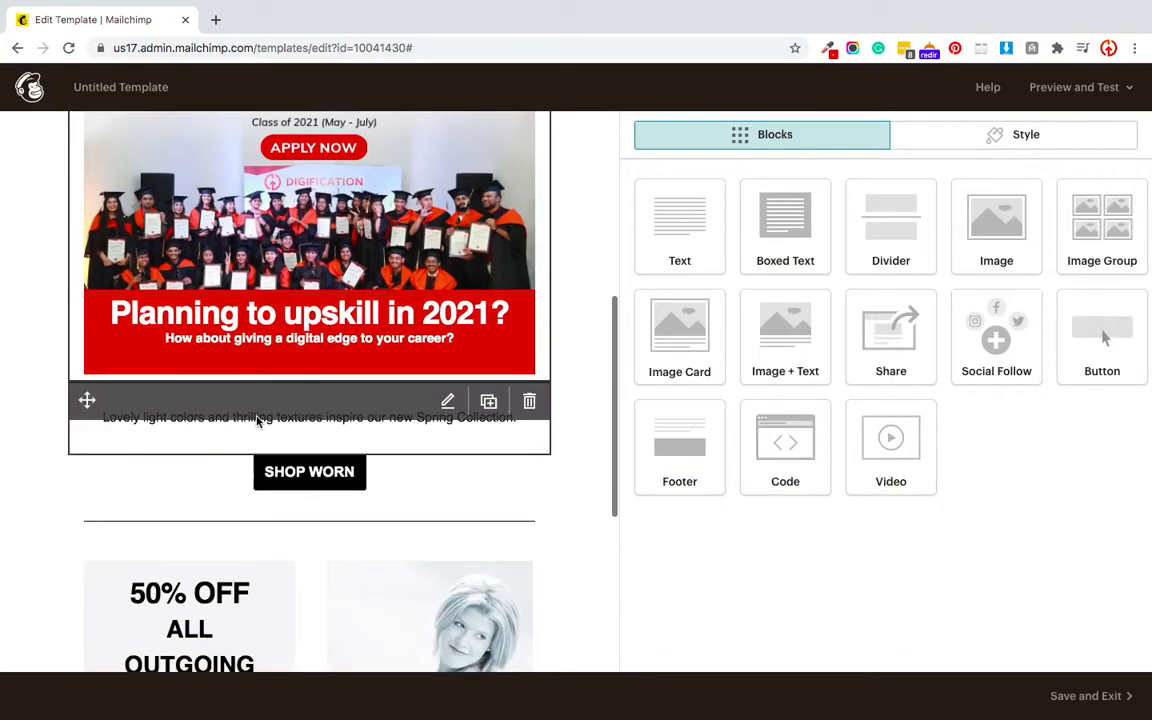
{"action": "scroll", "coordinate": [108, 430], "scroll_direction": "down", "scroll_amount": 2}
{"action": "scroll", "coordinate": [230, 515], "scroll_direction": "down", "scroll_amount": 4}
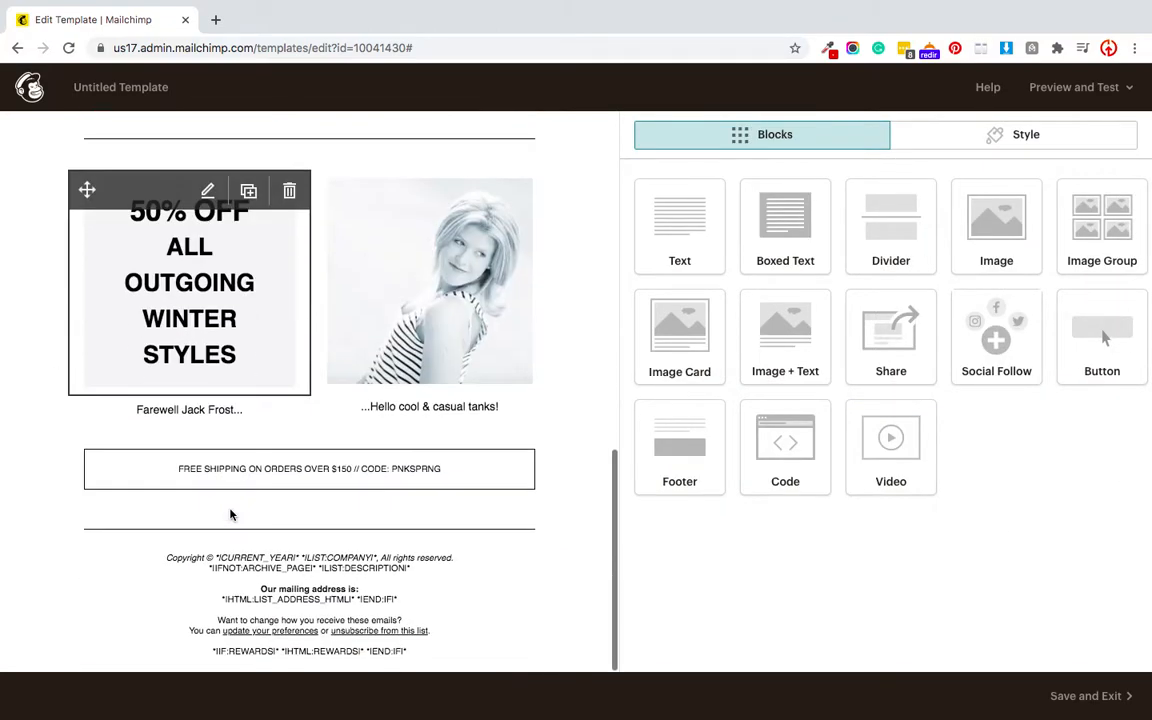
{"action": "scroll", "coordinate": [105, 283], "scroll_direction": "up", "scroll_amount": 4}
{"action": "scroll", "coordinate": [390, 392], "scroll_direction": "up", "scroll_amount": 4}
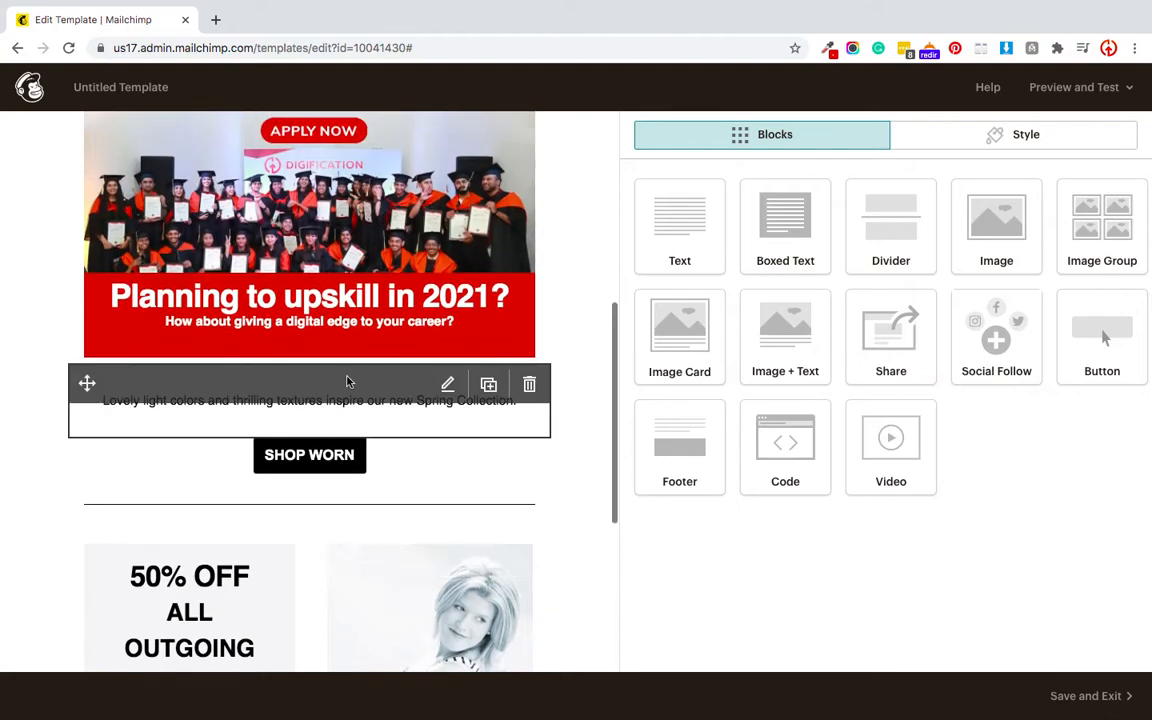
{"action": "left_click", "coordinate": [447, 384]}
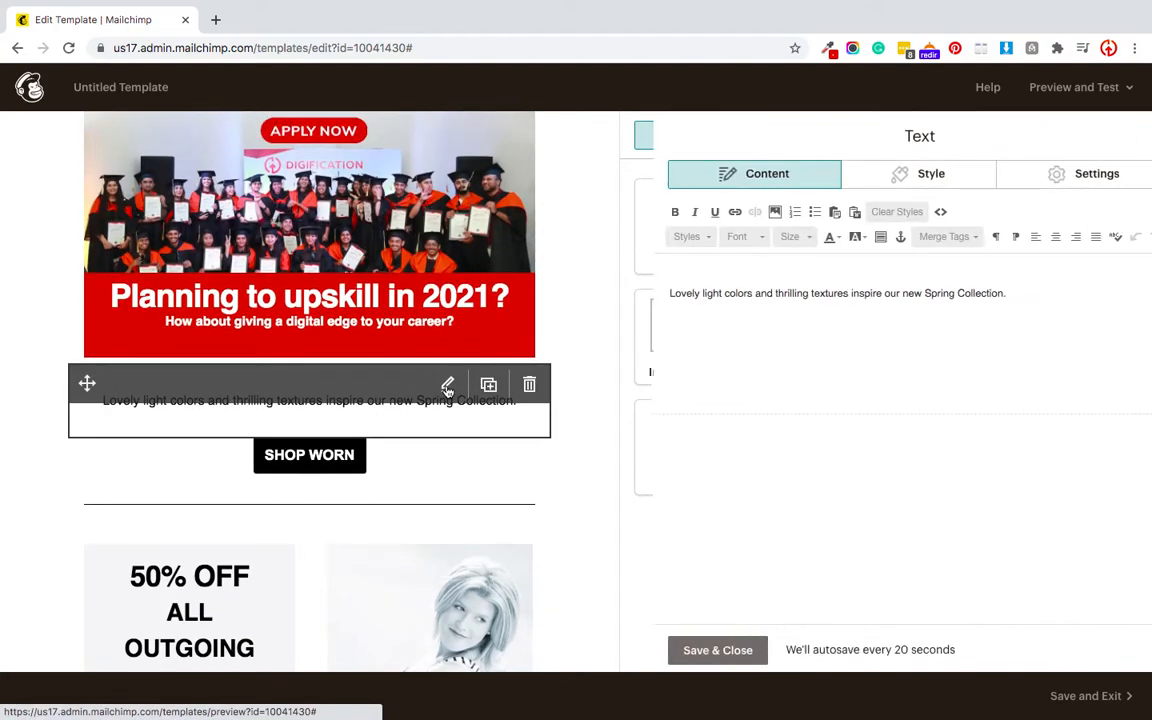
{"action": "mouse_move", "coordinate": [803, 716]}
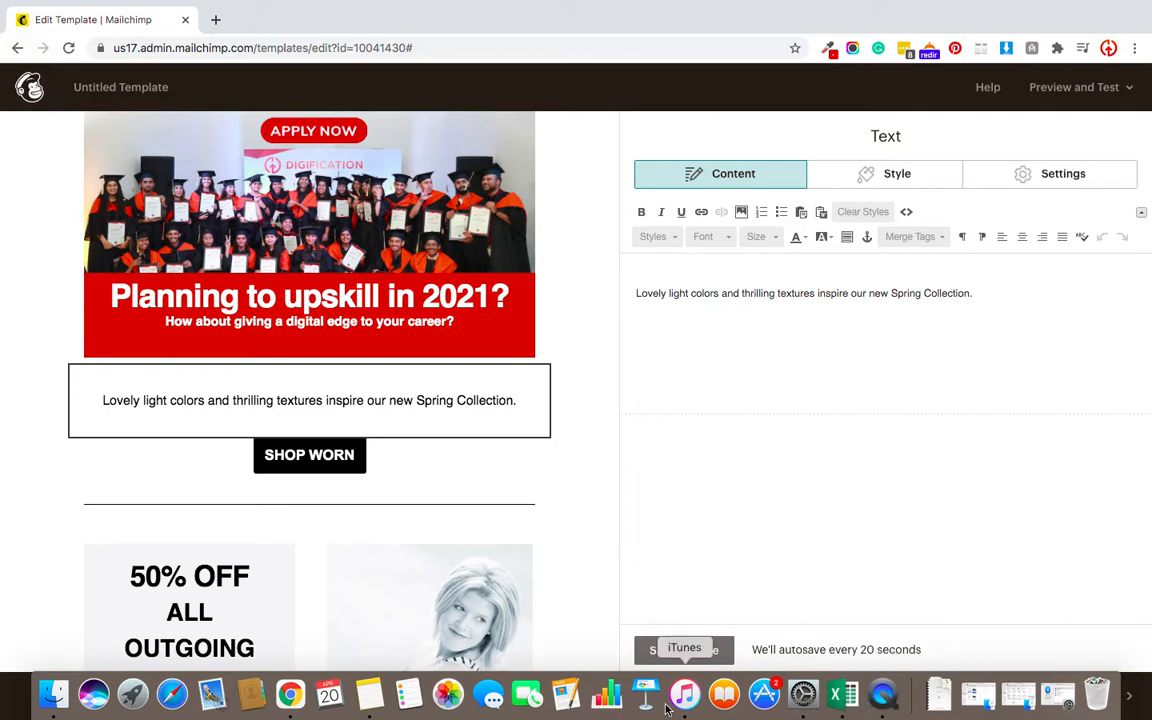
{"action": "left_click", "coordinate": [369, 693]}
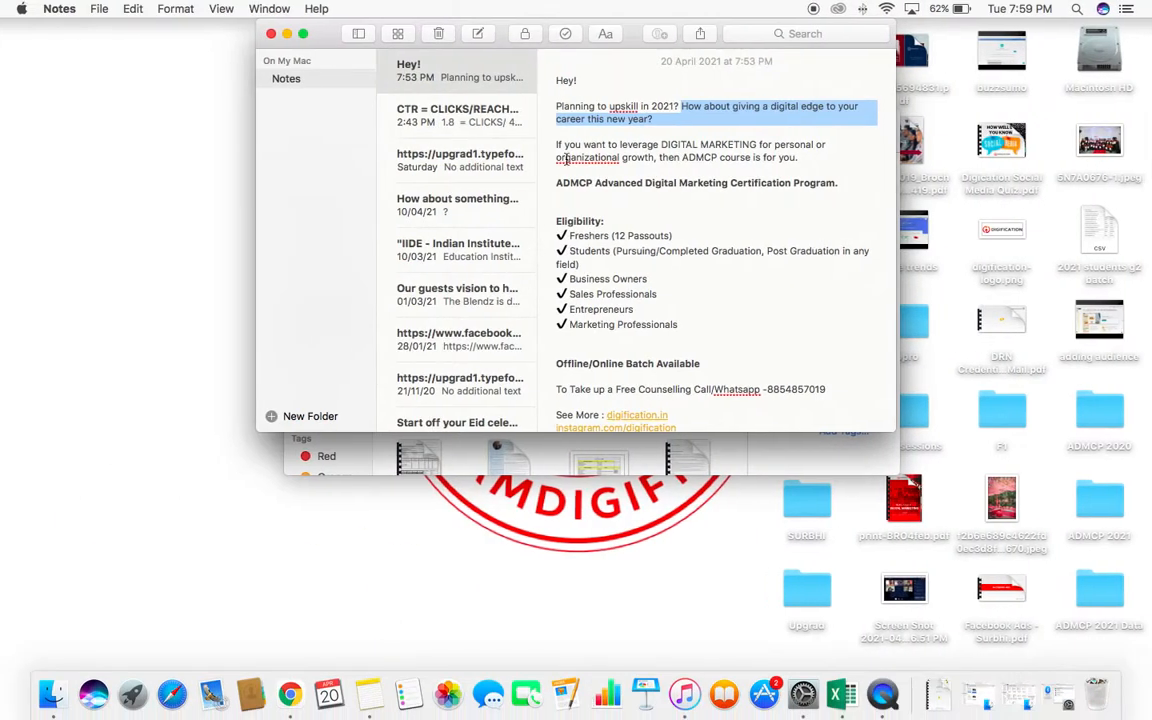
{"action": "left_click_drag", "start_coordinate": [811, 163], "coordinate": [554, 146]}
{"action": "key", "text": "super+c"}
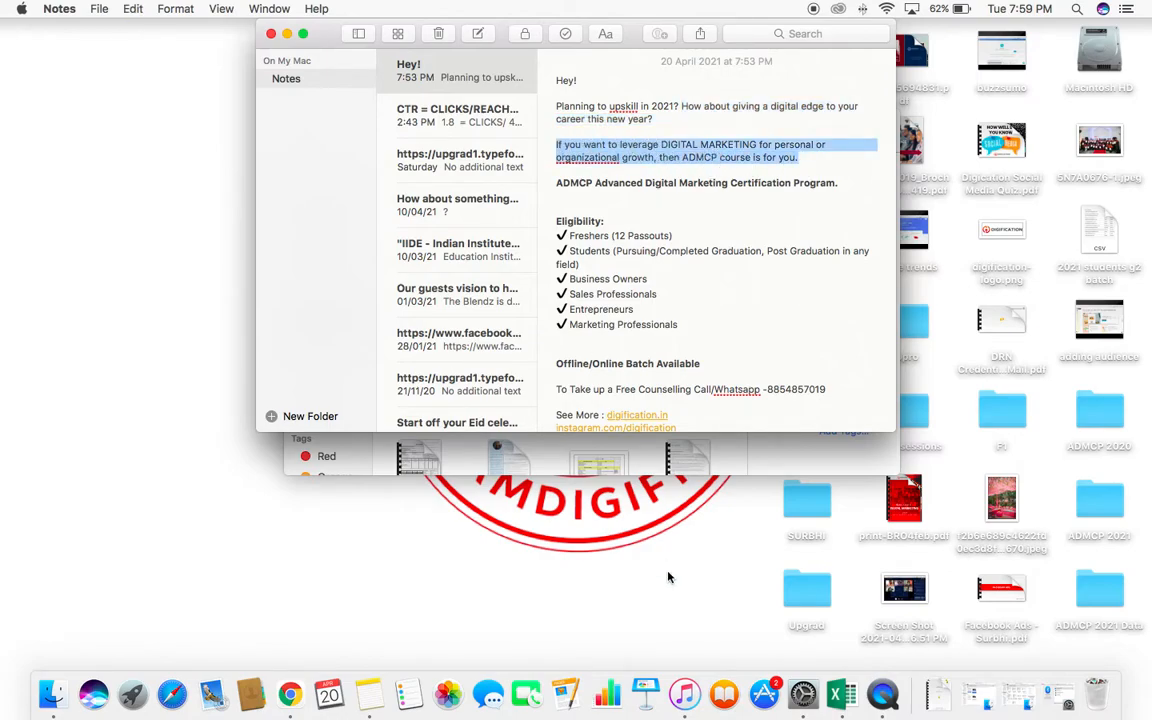
{"action": "key", "text": "ctrl+Right"}
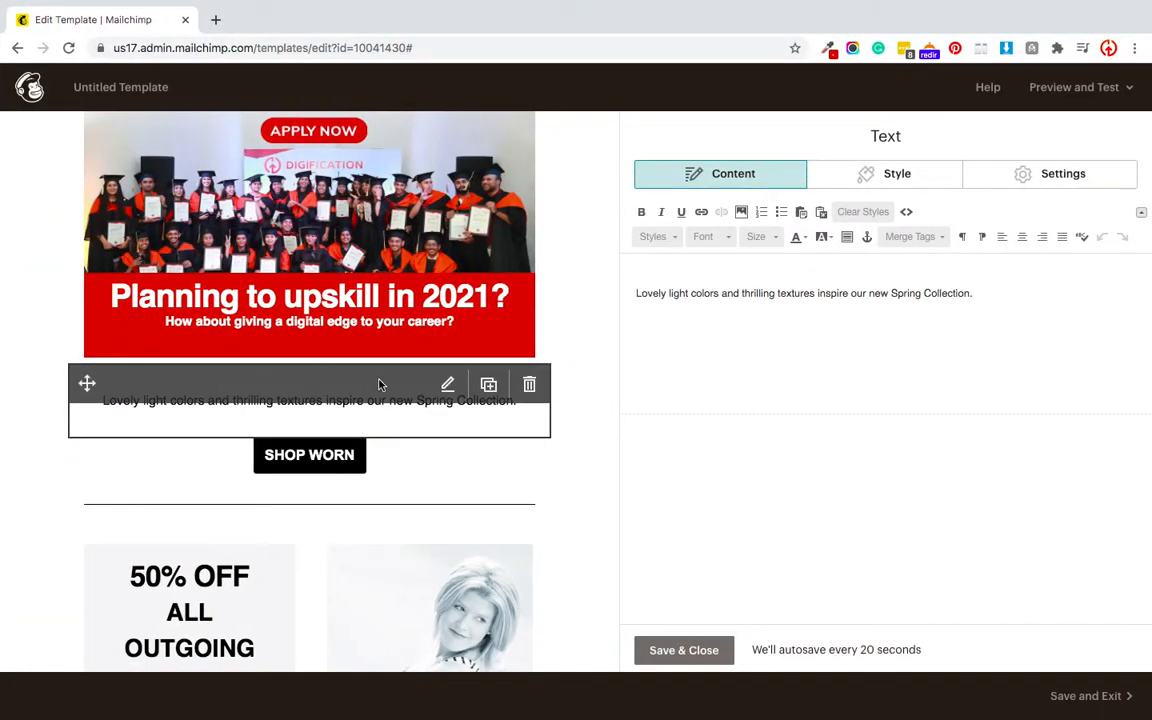
- Replace the text with "If you want to leverage DIGITAL MARKETING for personal or organizational growth, then ADMCP course is for you." and remove the blank line
{"action": "triple_click", "coordinate": [704, 292]}
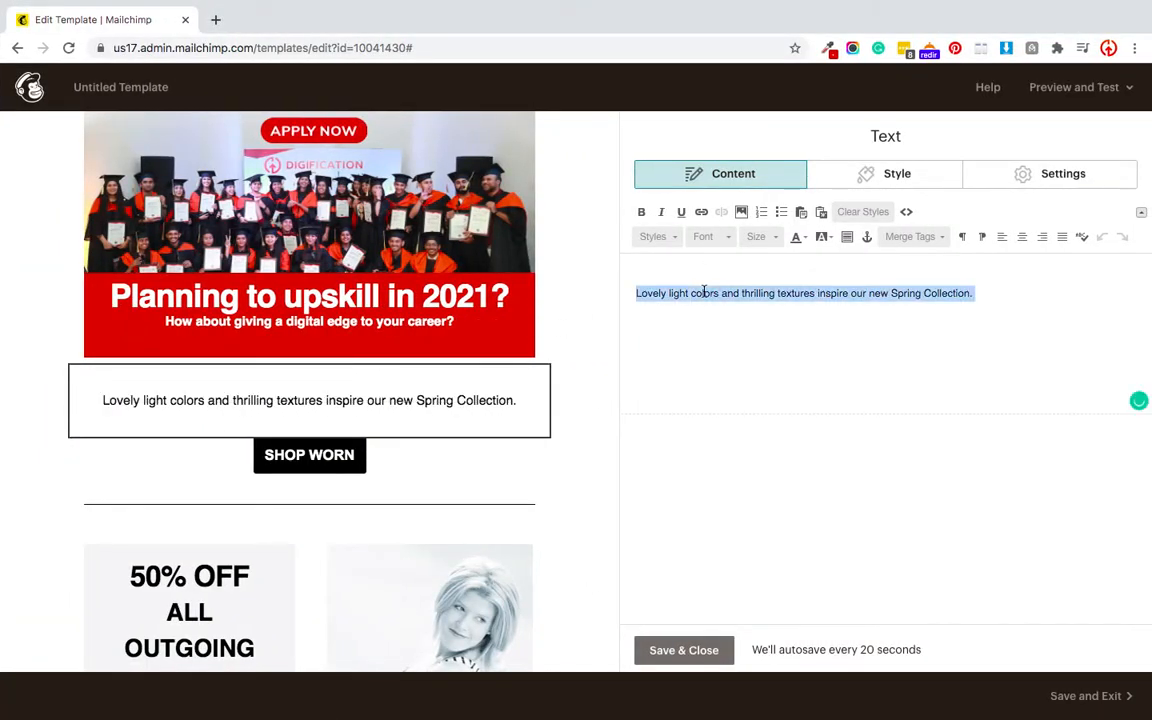
{"action": "key", "text": "super+v"}
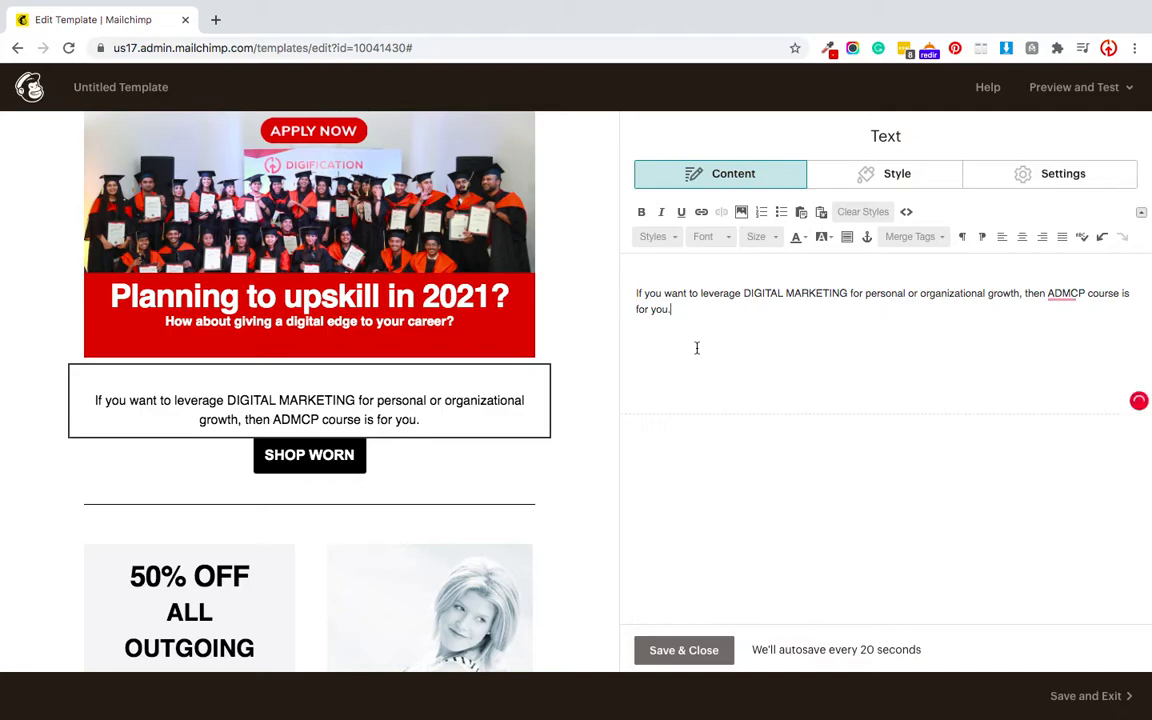
{"action": "mouse_move", "coordinate": [87, 455]}
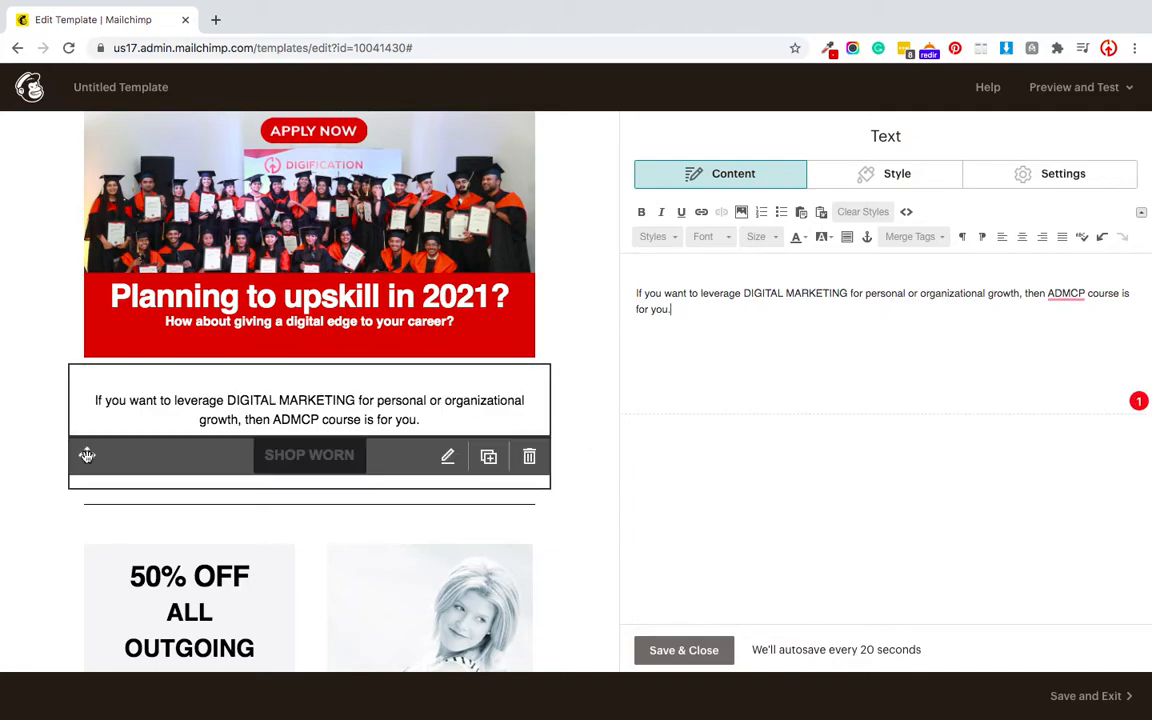
{"action": "key", "text": "BackSpace"}
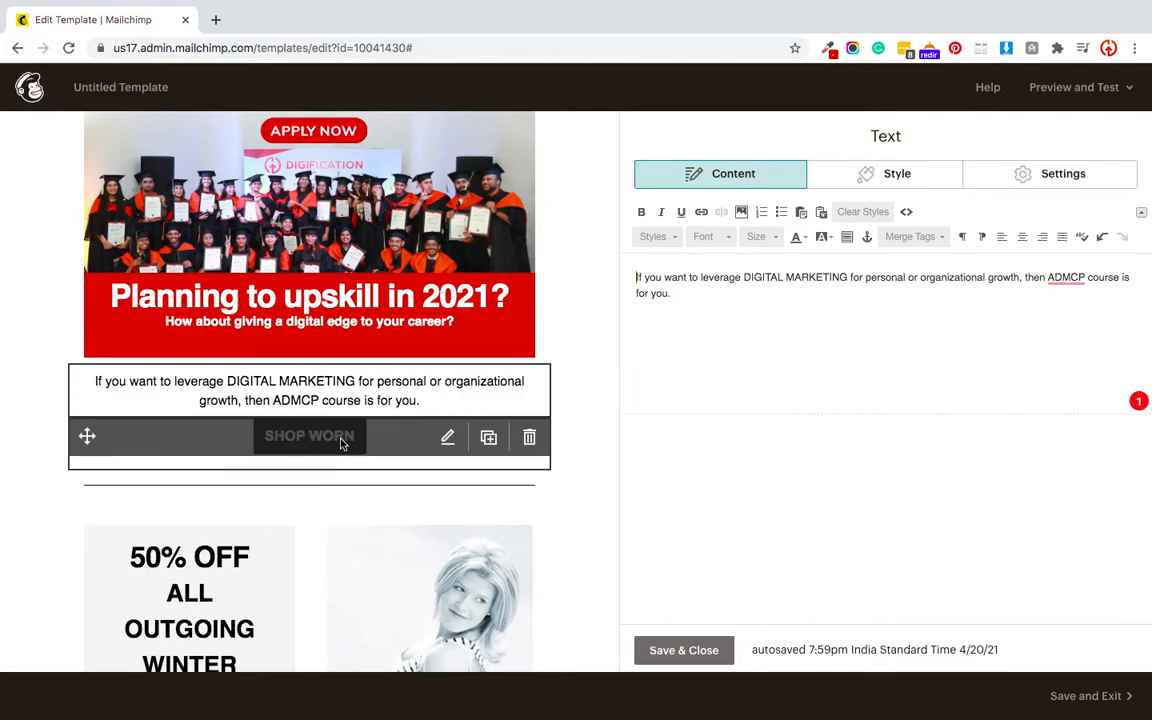
- Change the SHOP WORN button's text to "Know More" and set it to link to a web address
{"action": "left_click", "coordinate": [448, 440]}
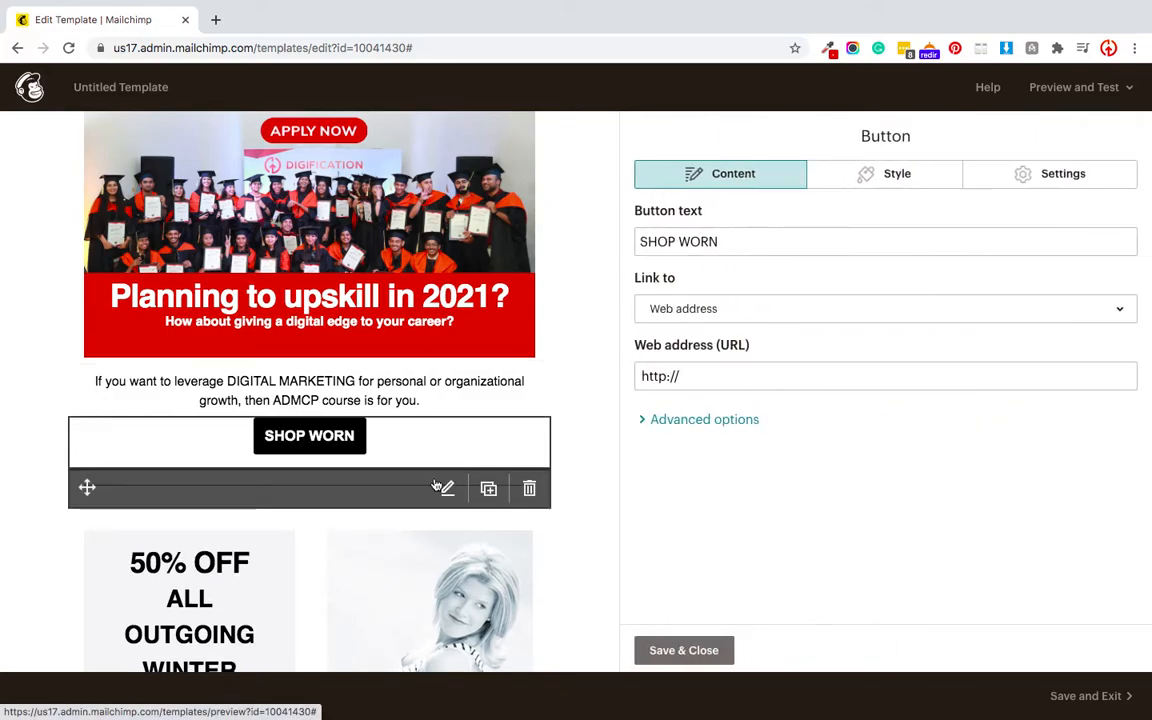
{"action": "left_click_drag", "start_coordinate": [741, 240], "coordinate": [622, 240]}
{"action": "type", "text": "K"}
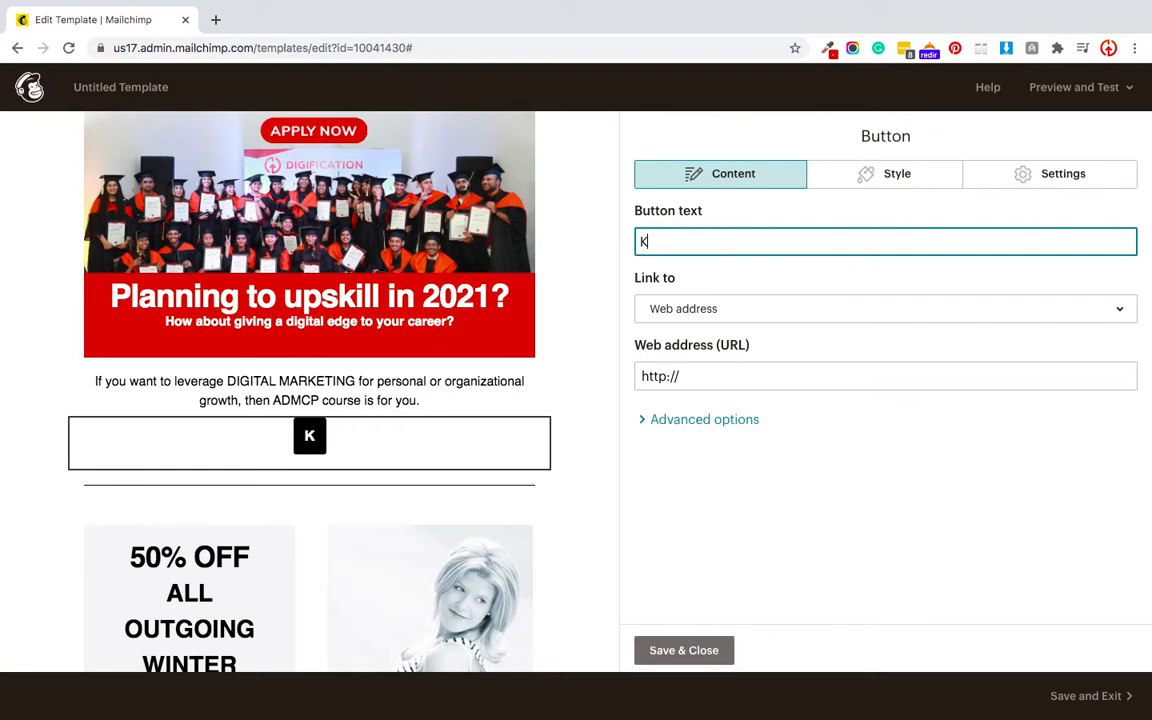
{"action": "type", "text": "now Mor"}
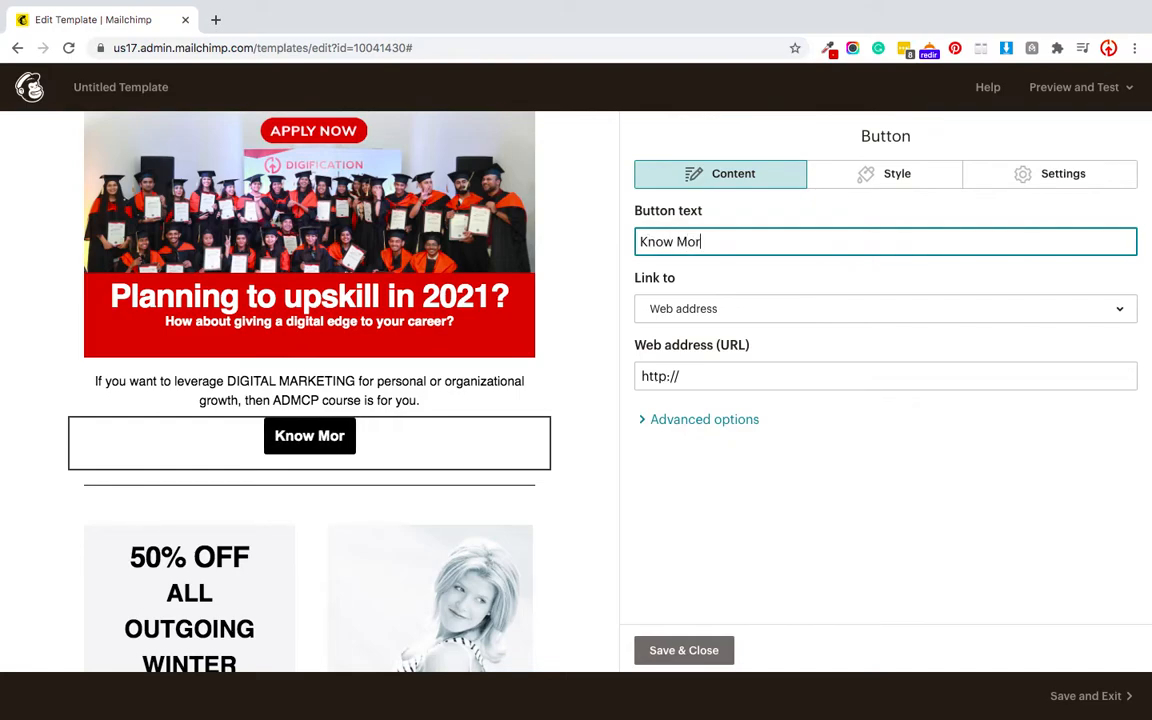
{"action": "type", "text": "e"}
{"action": "left_click", "coordinate": [662, 316]}
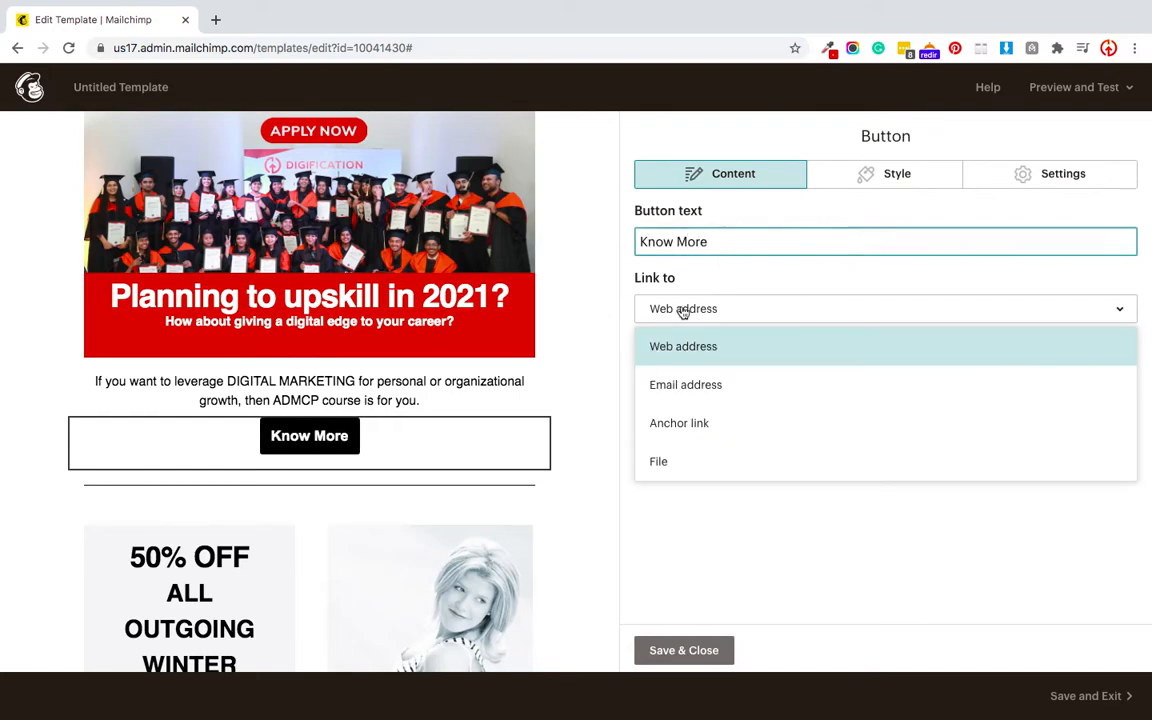
{"action": "left_click", "coordinate": [679, 340]}
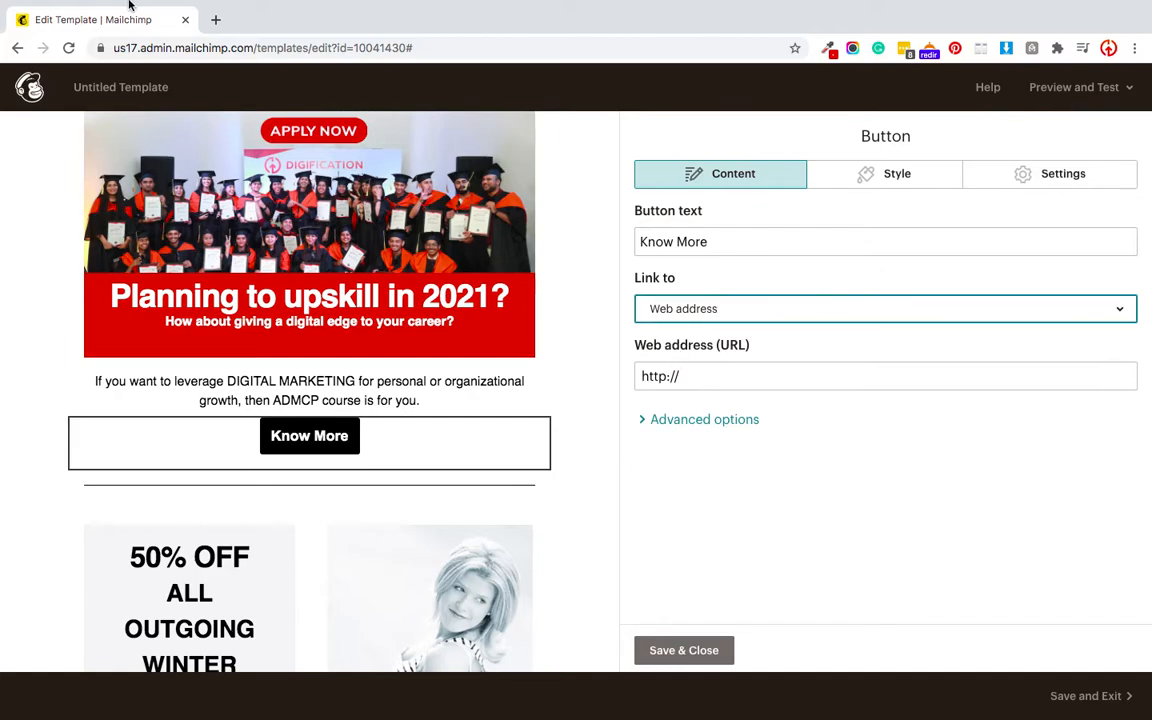
- Open digification.in in a new browser tab and copy the site's address
{"action": "left_click", "coordinate": [215, 19]}
{"action": "type", "text": "digification.in"}
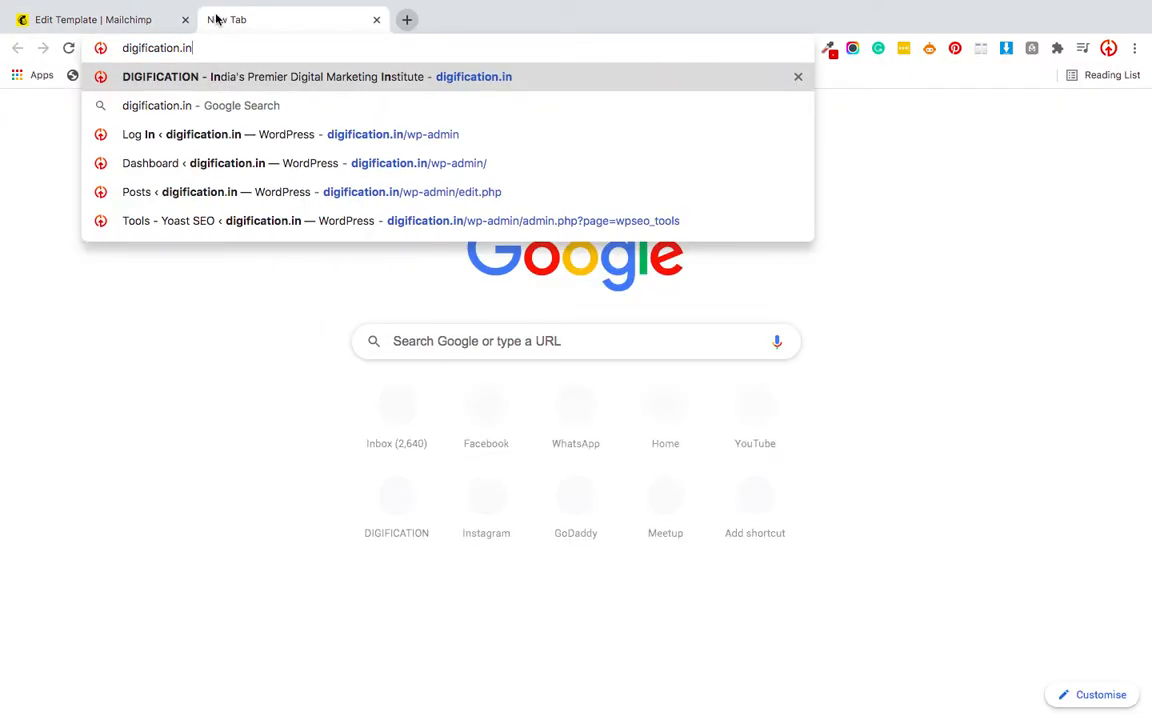
{"action": "key", "text": "Return"}
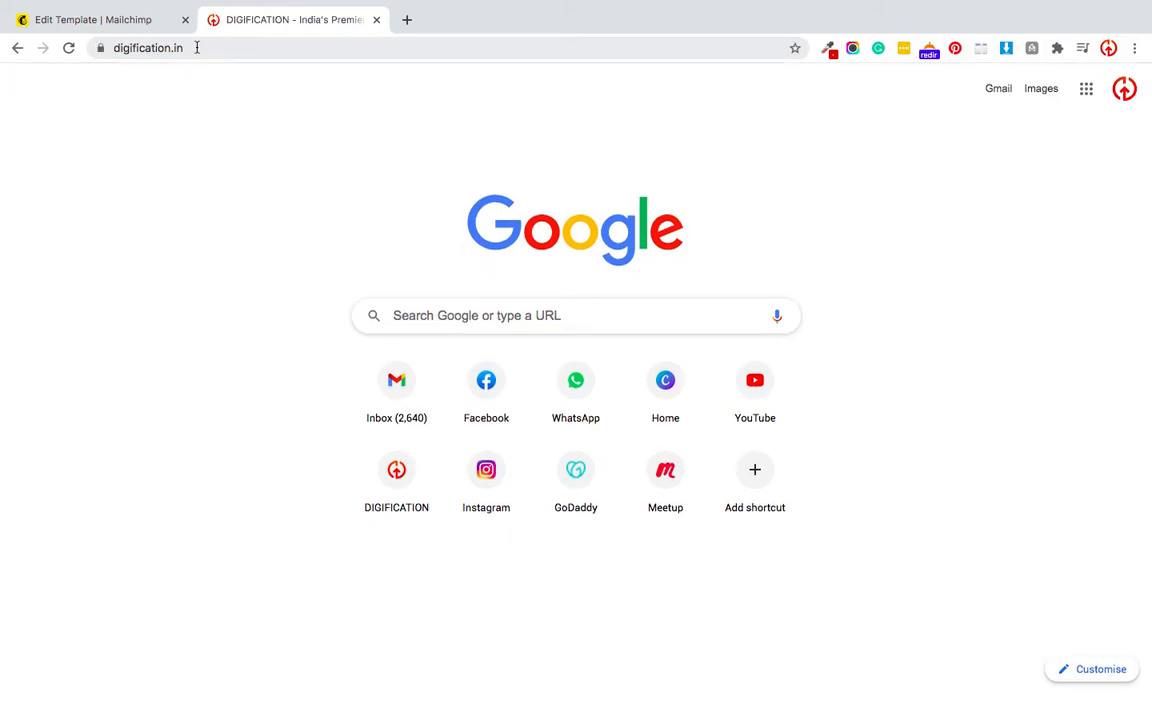
{"action": "left_click", "coordinate": [197, 47]}
{"action": "key", "text": "ctrl+c"}
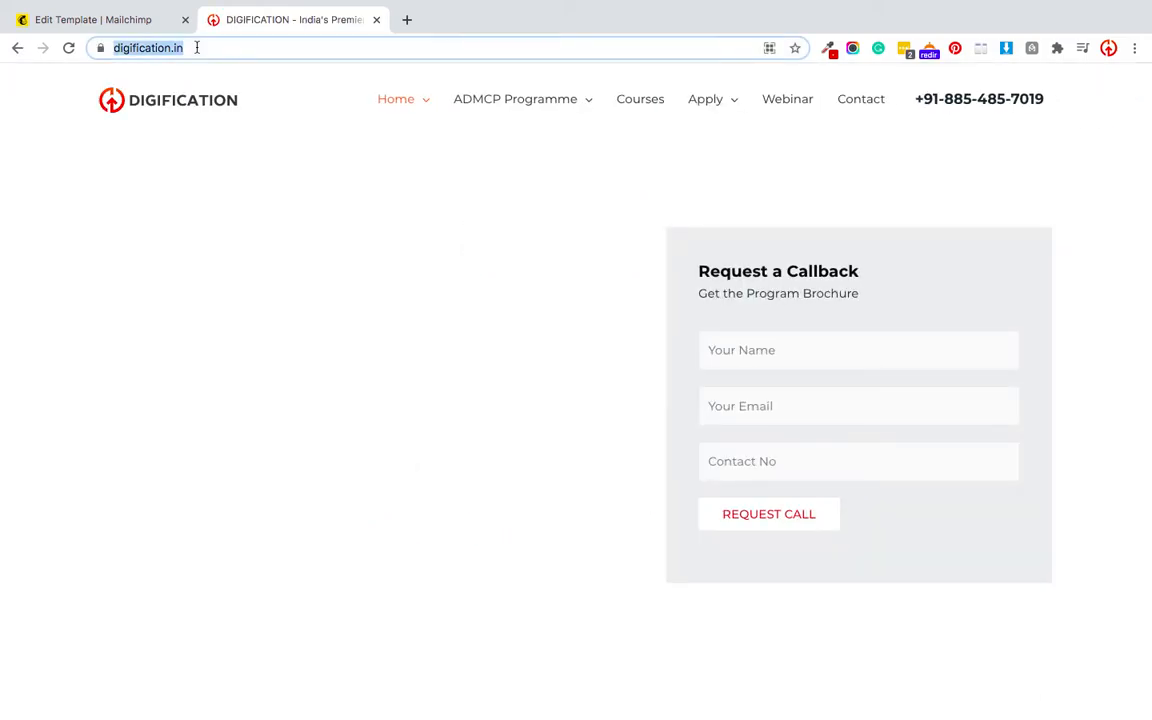
{"action": "left_click", "coordinate": [92, 22]}
{"action": "left_click", "coordinate": [677, 385]}
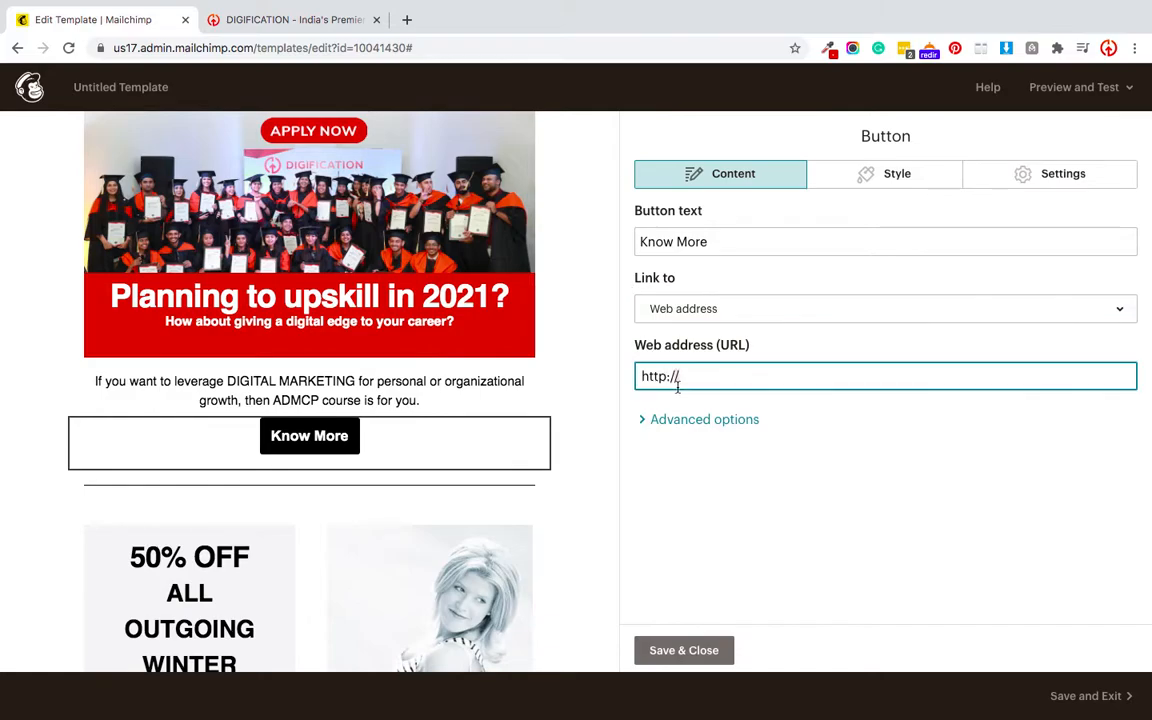
{"action": "key", "text": "ctrl+v"}
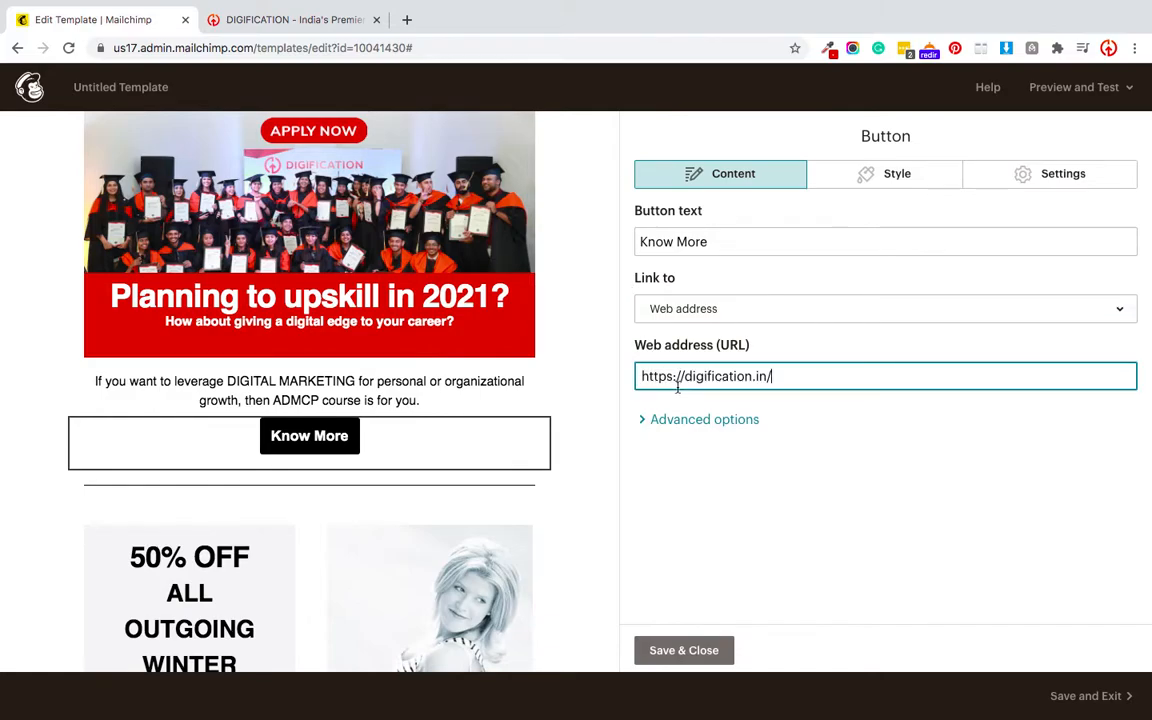
{"action": "left_click", "coordinate": [682, 645]}
- Replace the boxed free shipping text with "Offline/Online Batch Available", copied from the course note in Notes
{"action": "scroll", "coordinate": [525, 524], "scroll_direction": "down", "scroll_amount": 2}
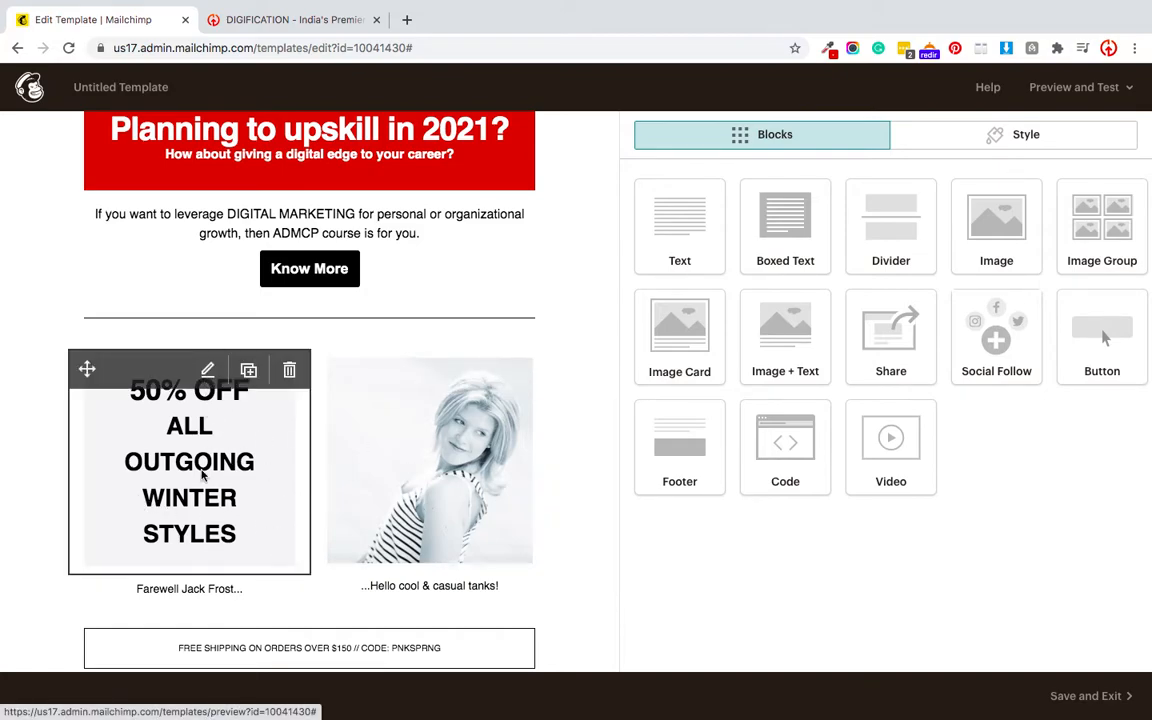
{"action": "scroll", "coordinate": [198, 468], "scroll_direction": "down", "scroll_amount": 2}
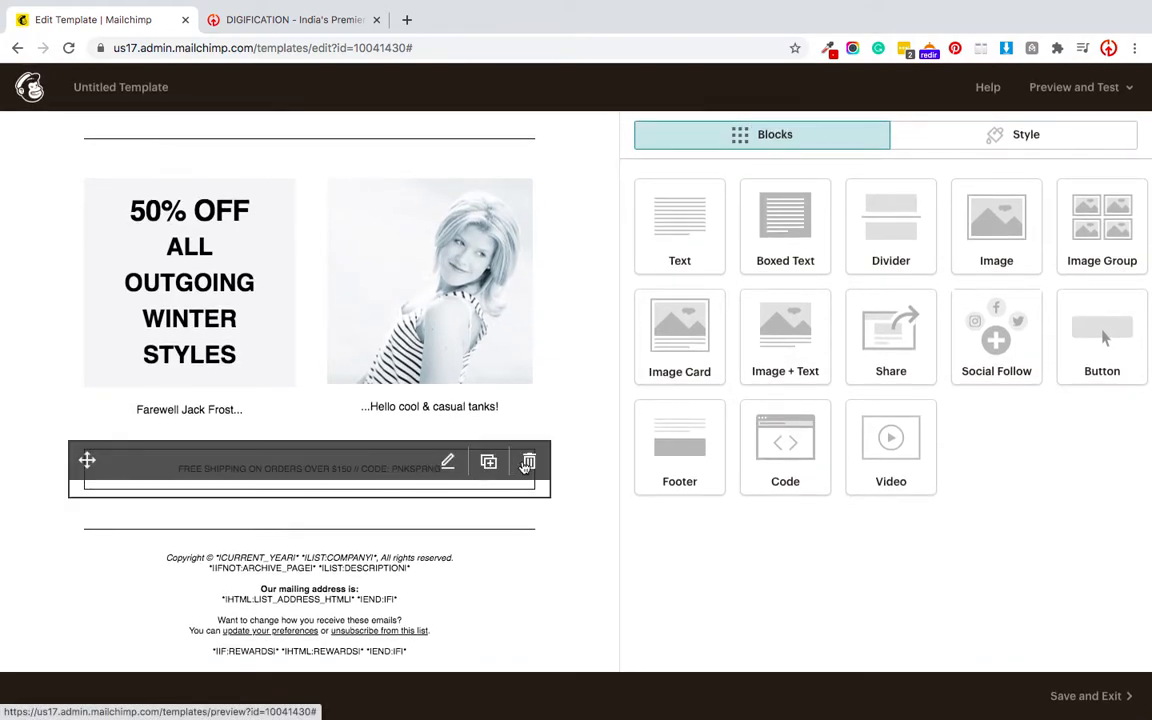
{"action": "left_click", "coordinate": [445, 463]}
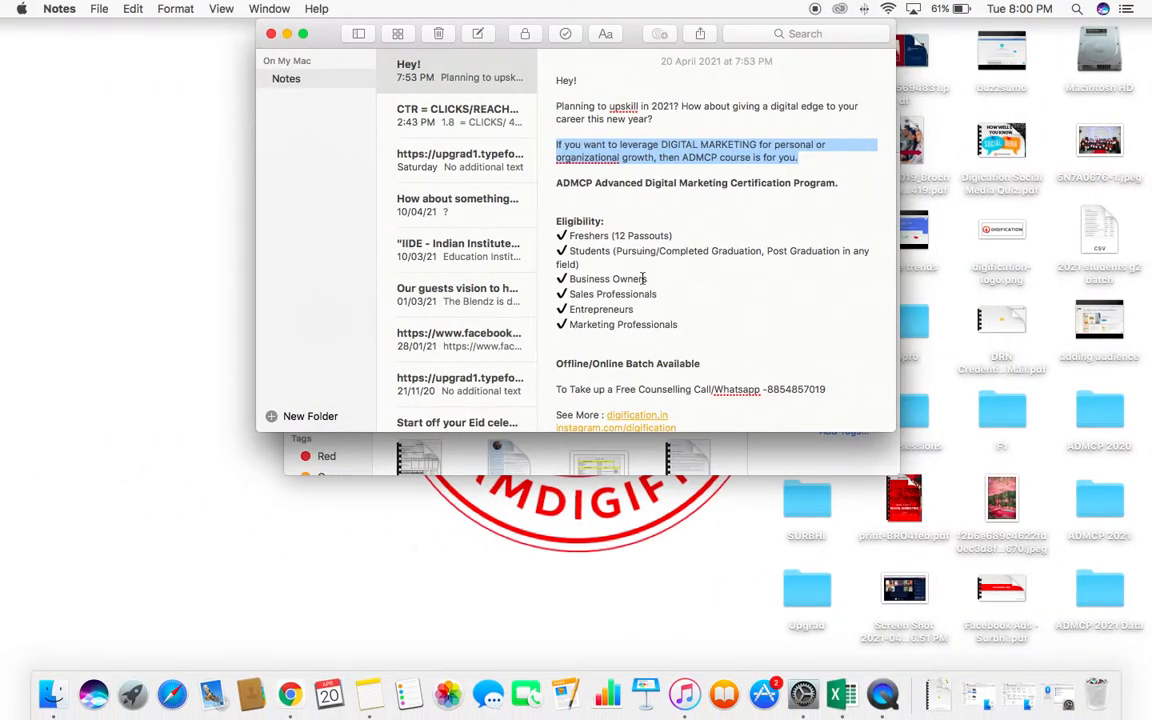
{"action": "scroll", "coordinate": [645, 280], "scroll_direction": "down", "scroll_amount": 3}
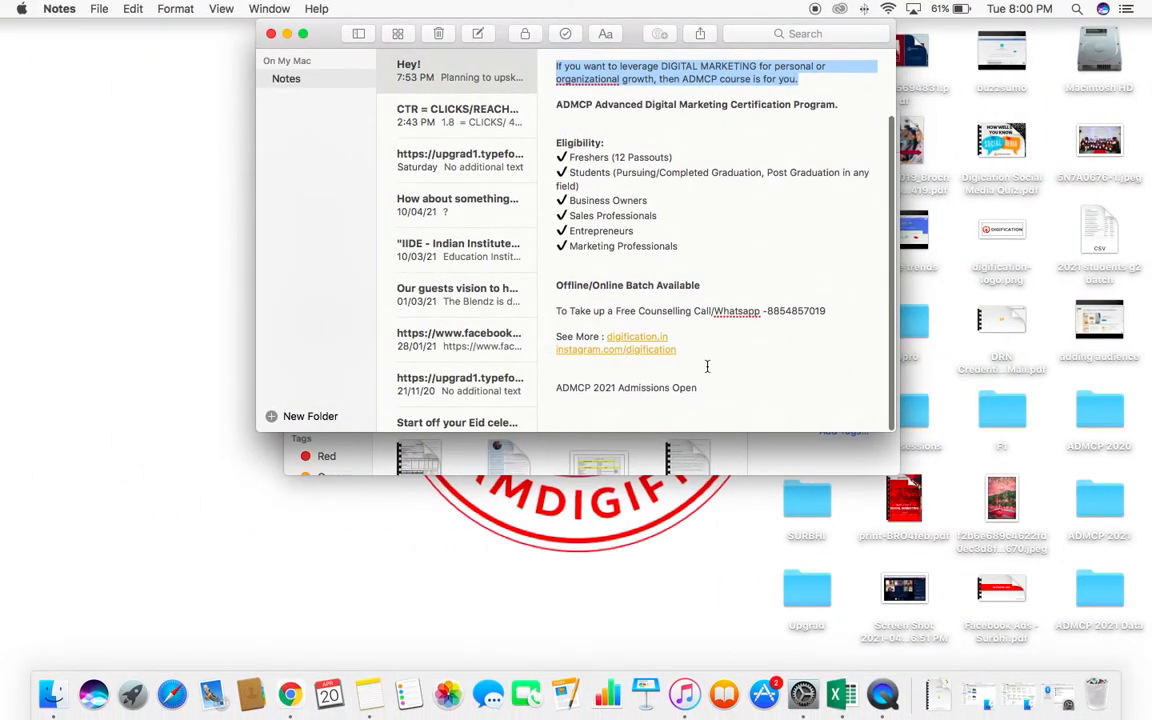
{"action": "triple_click", "coordinate": [603, 284]}
{"action": "key", "text": "super+c"}
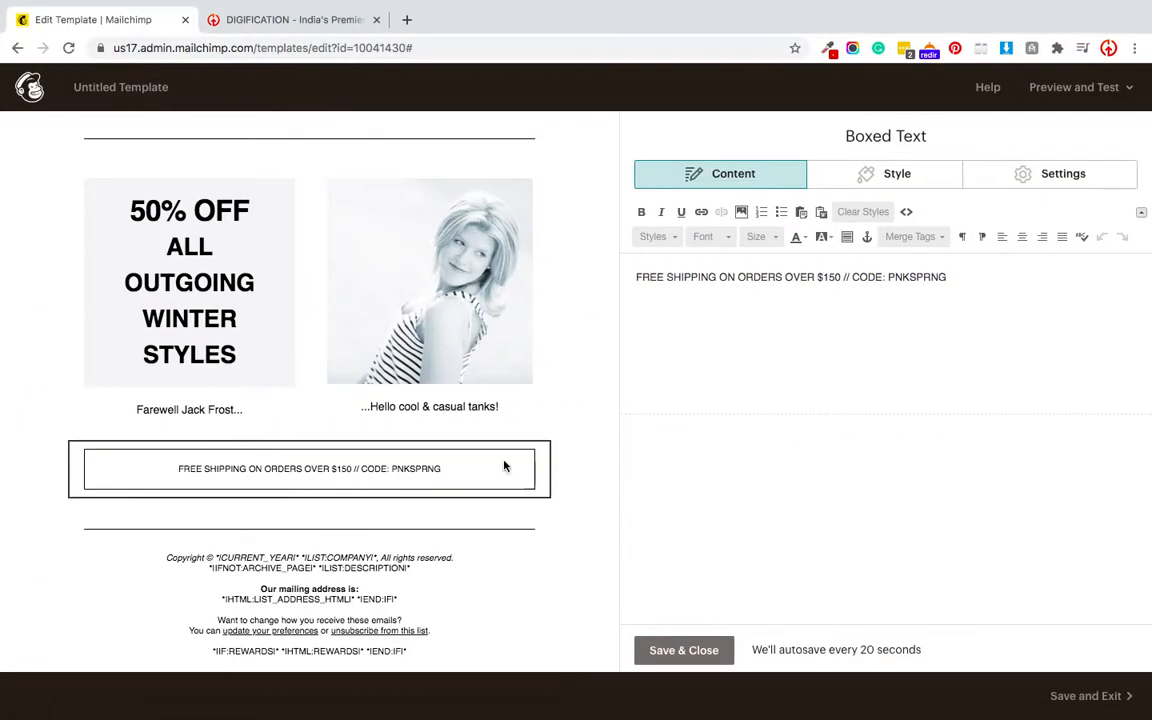
{"action": "triple_click", "coordinate": [660, 285]}
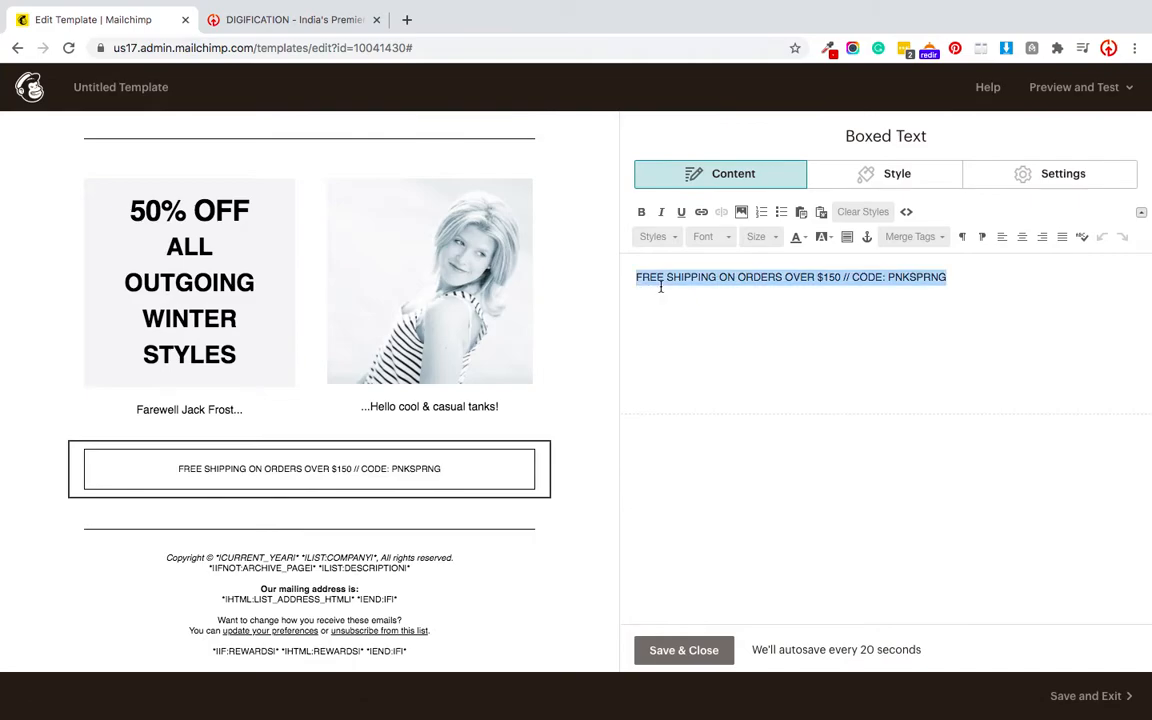
{"action": "key", "text": "super+v"}
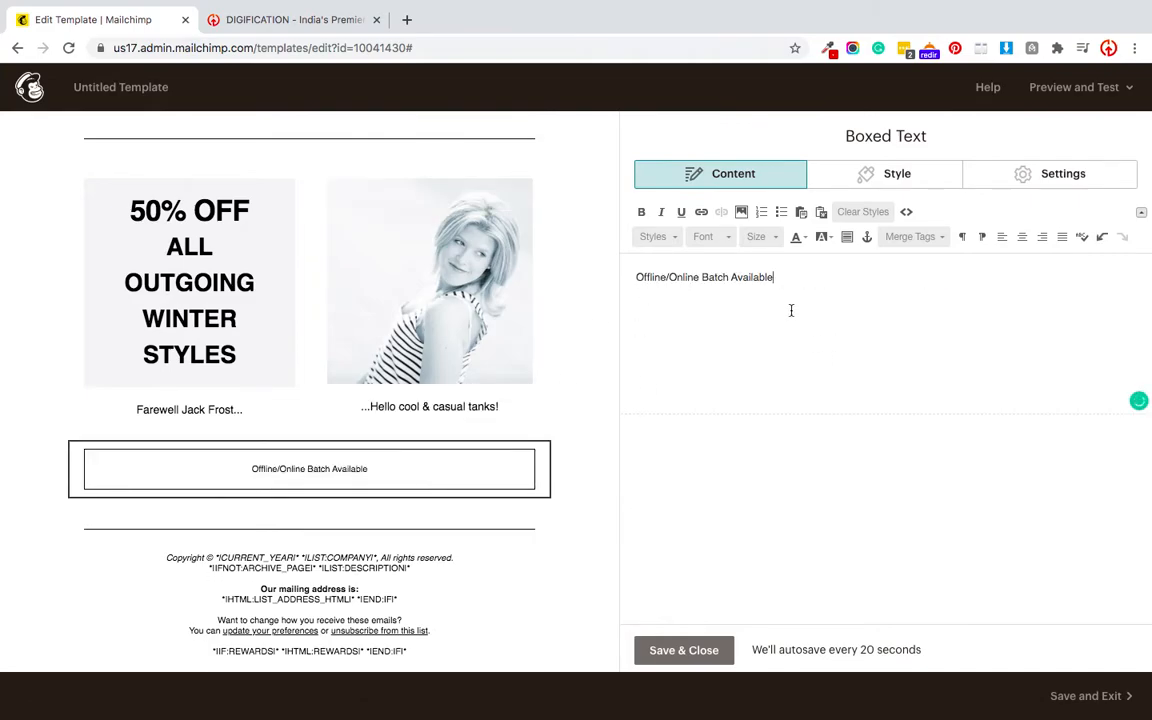
- Make the boxed "Offline/Online Batch Available" text bold and set its font size to 18
{"action": "triple_click", "coordinate": [665, 276]}
{"action": "left_click", "coordinate": [641, 212]}
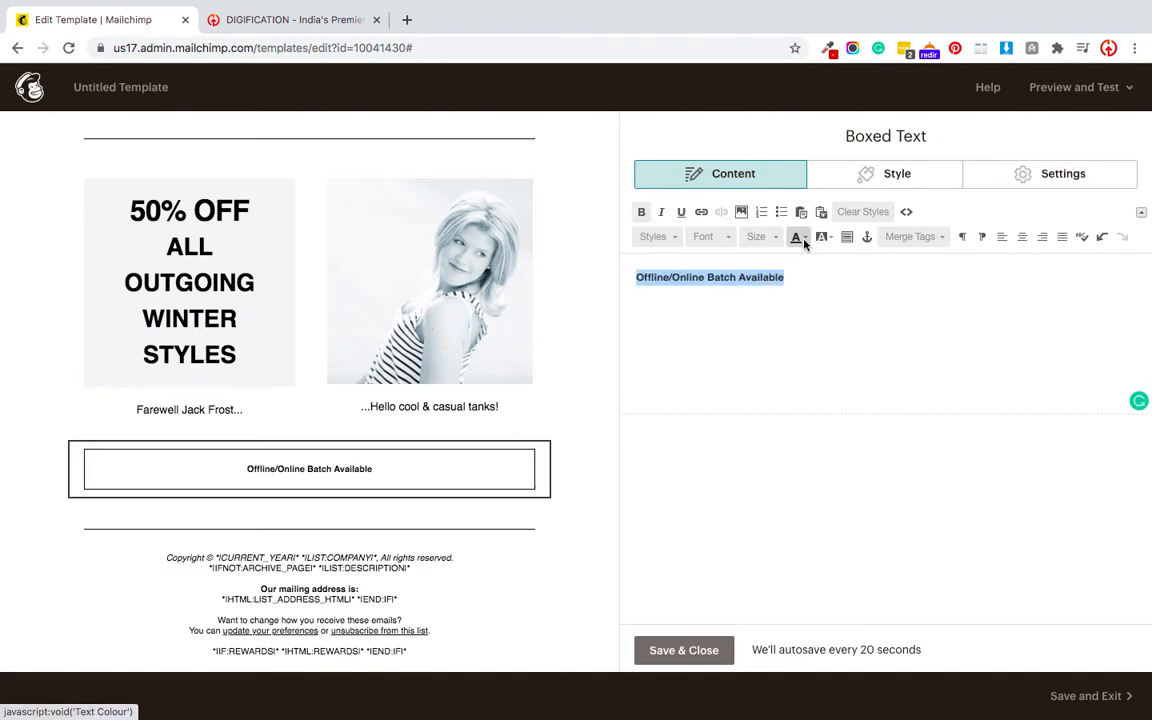
{"action": "left_click", "coordinate": [772, 237]}
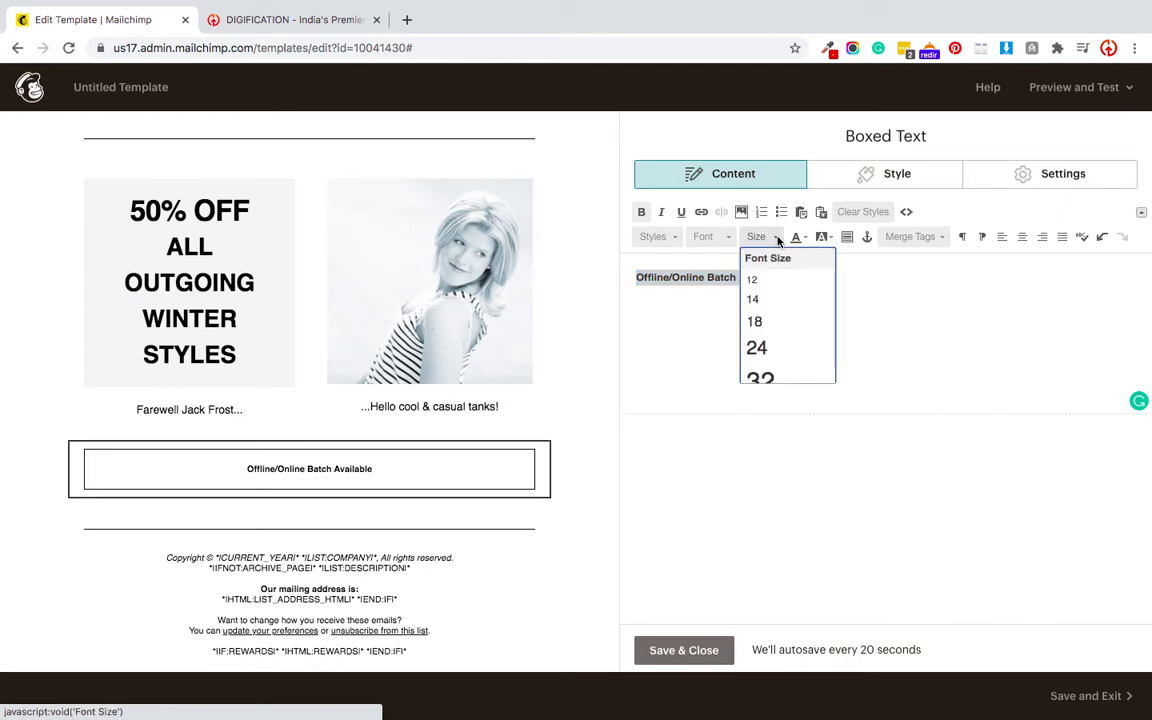
{"action": "left_click", "coordinate": [755, 322]}
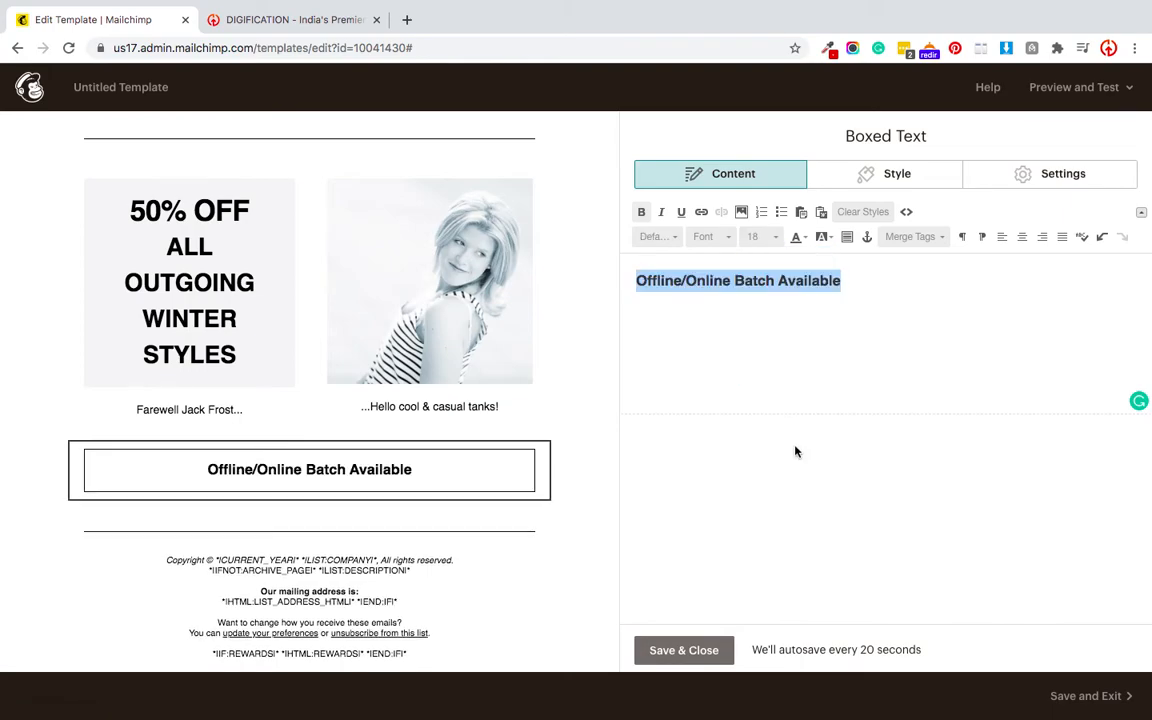
- Delete the "50% OFF ALL OUTGOING WINTER STYLES" block and the image of the woman beside it
{"action": "scroll", "coordinate": [320, 345], "scroll_direction": "up", "scroll_amount": 3}
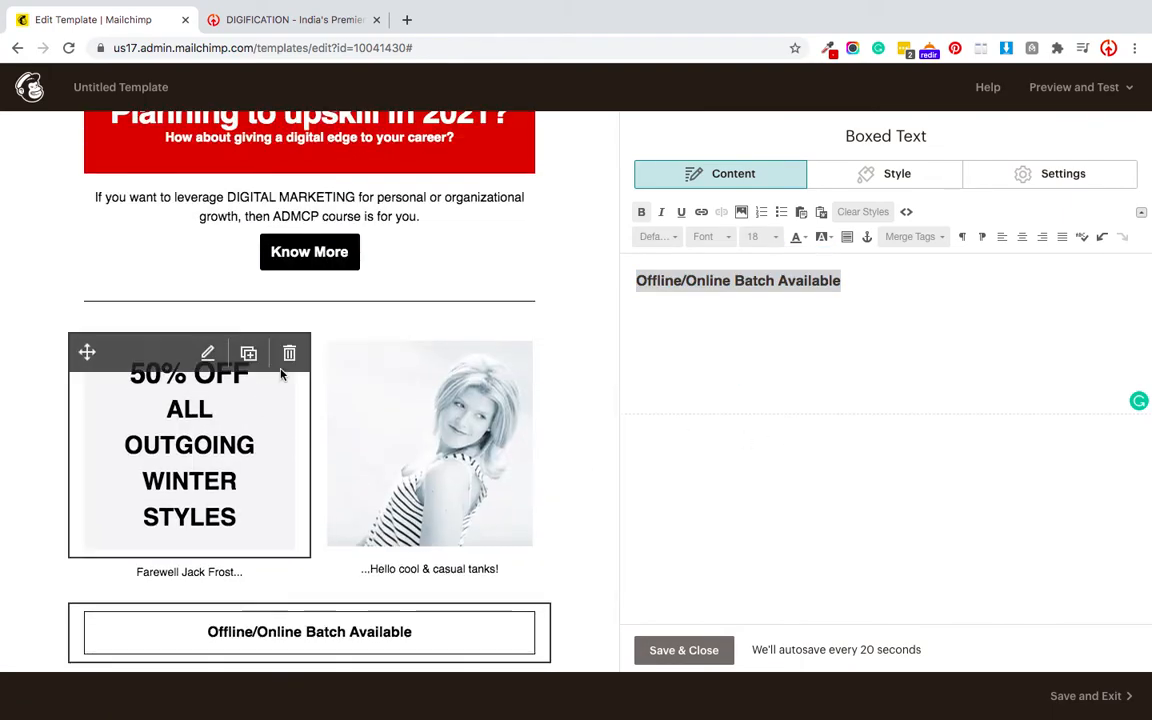
{"action": "left_click", "coordinate": [289, 353]}
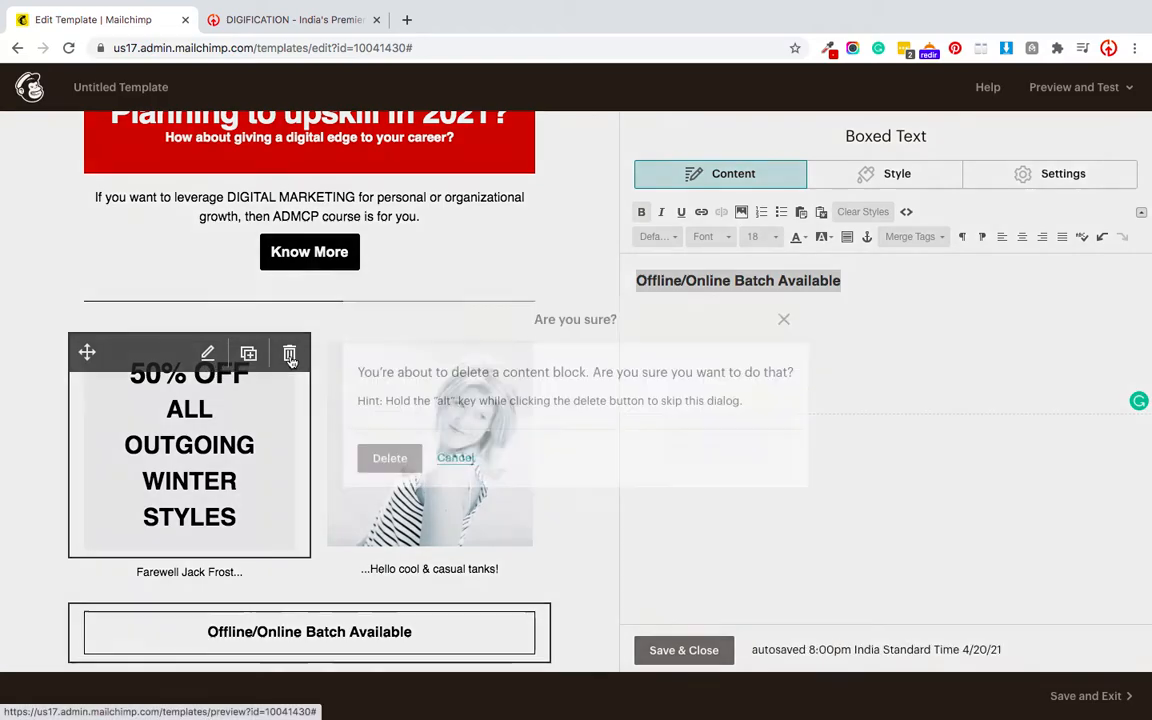
{"action": "left_click", "coordinate": [381, 459]}
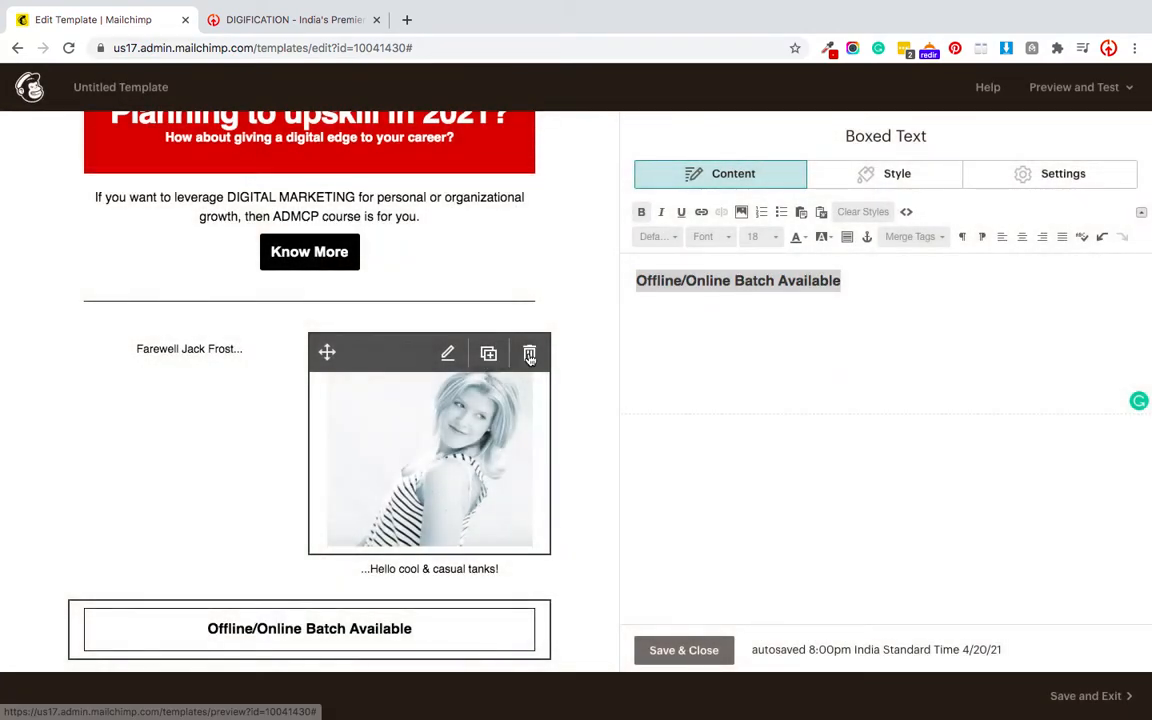
{"action": "left_click", "coordinate": [530, 352]}
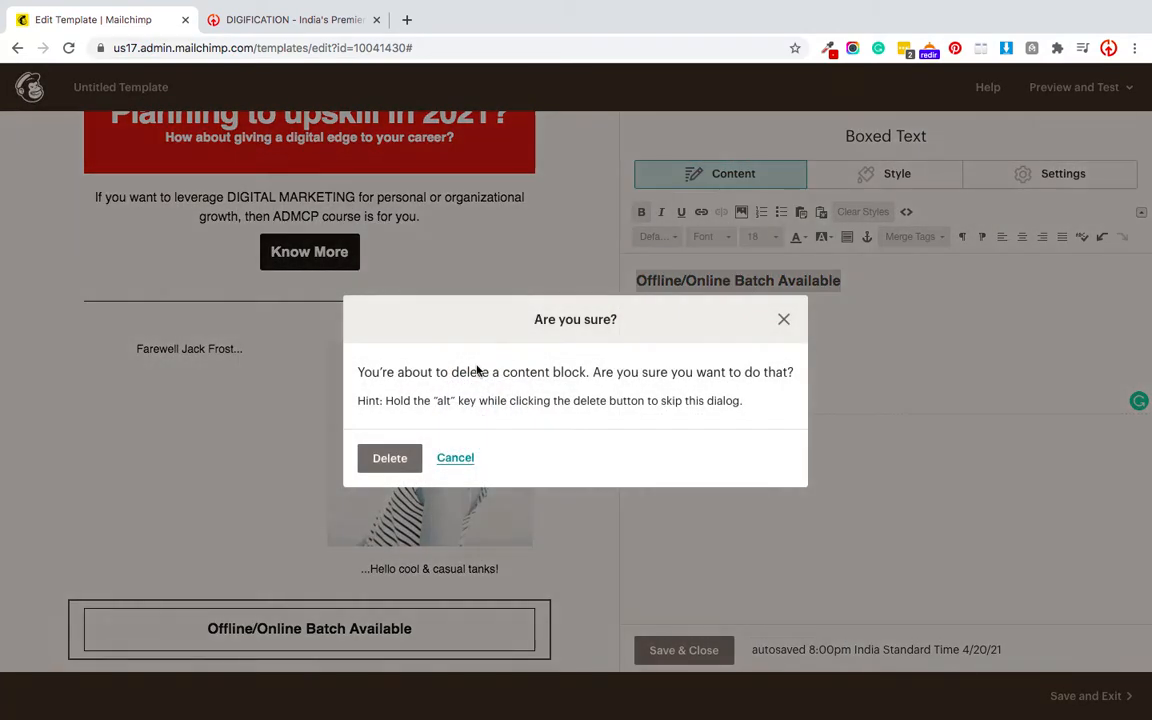
{"action": "left_click", "coordinate": [386, 458]}
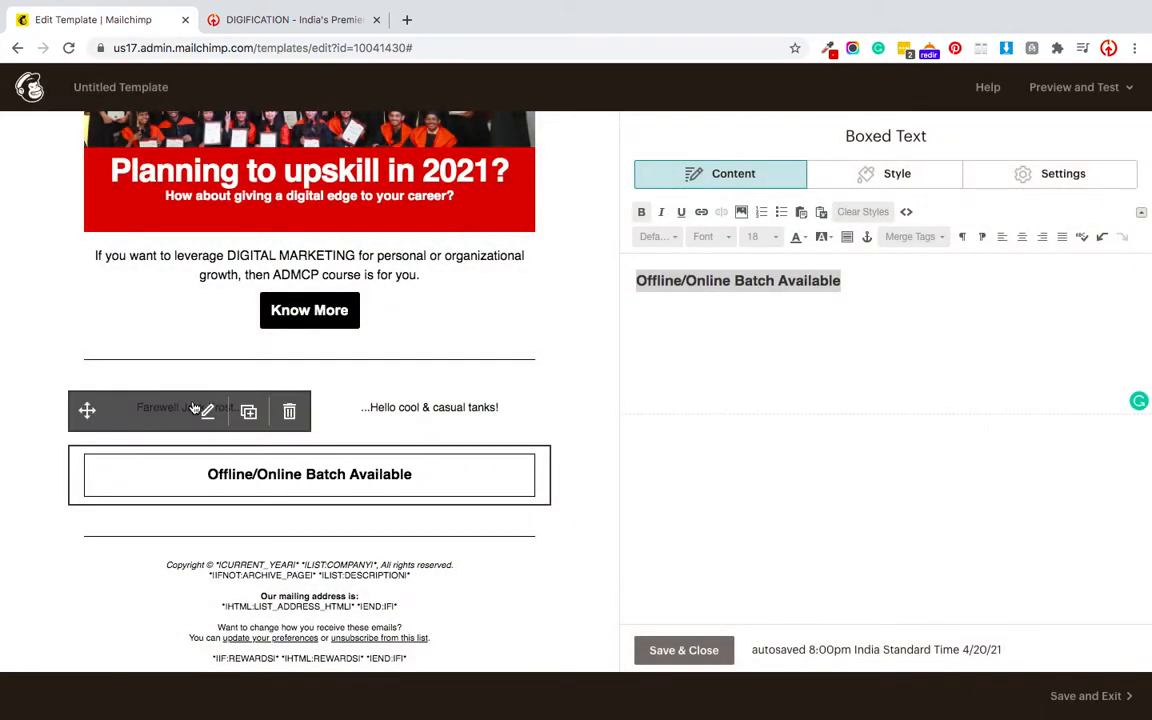
- Delete the two caption blocks "Farewell Jack Frost..." and "...Hello cool & casual tanks!"
{"action": "left_click", "coordinate": [289, 411]}
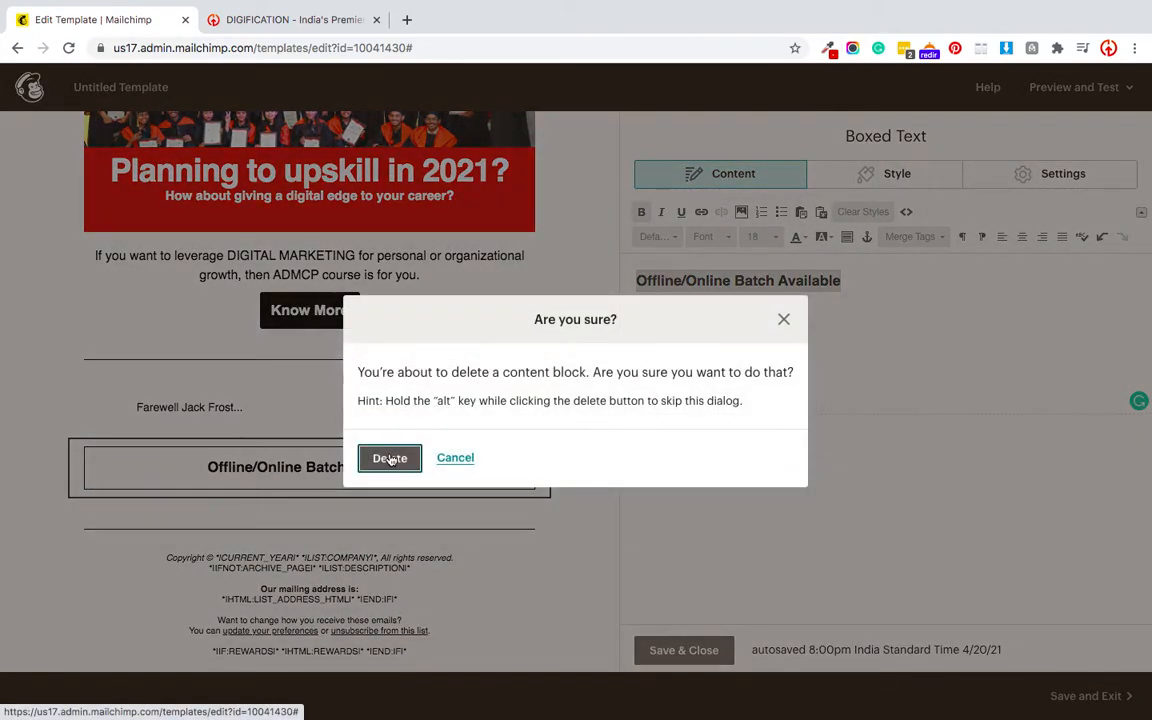
{"action": "left_click", "coordinate": [389, 458]}
{"action": "left_click", "coordinate": [527, 410]}
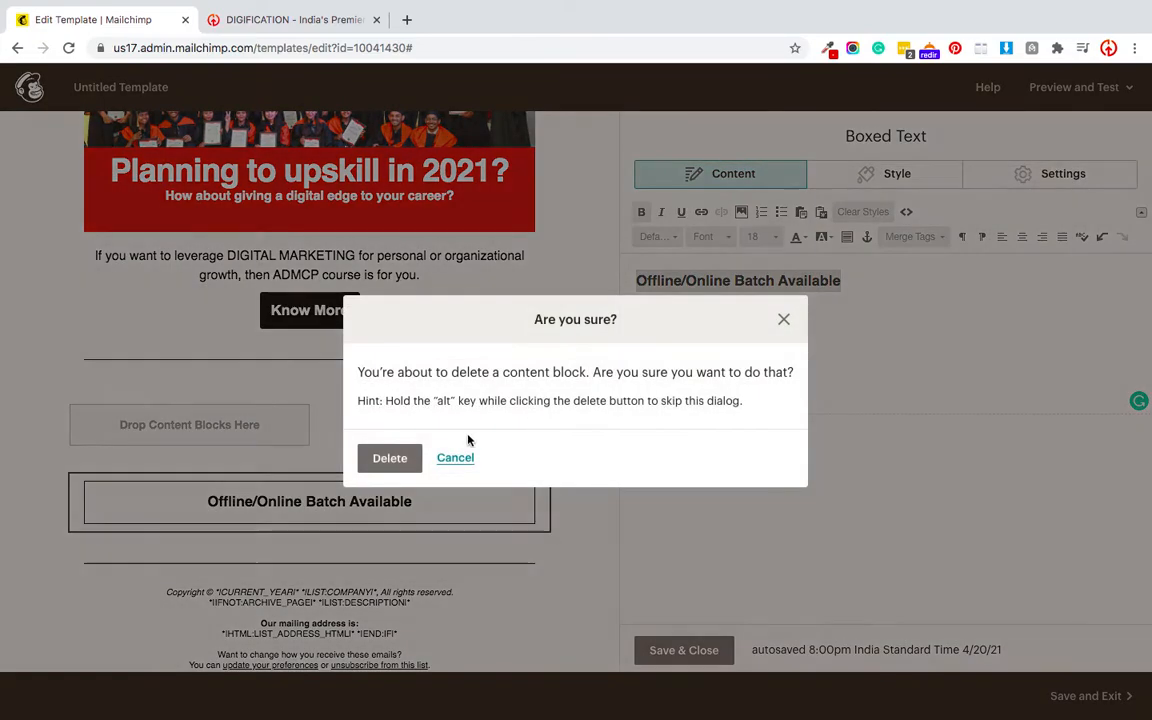
{"action": "left_click", "coordinate": [392, 462]}
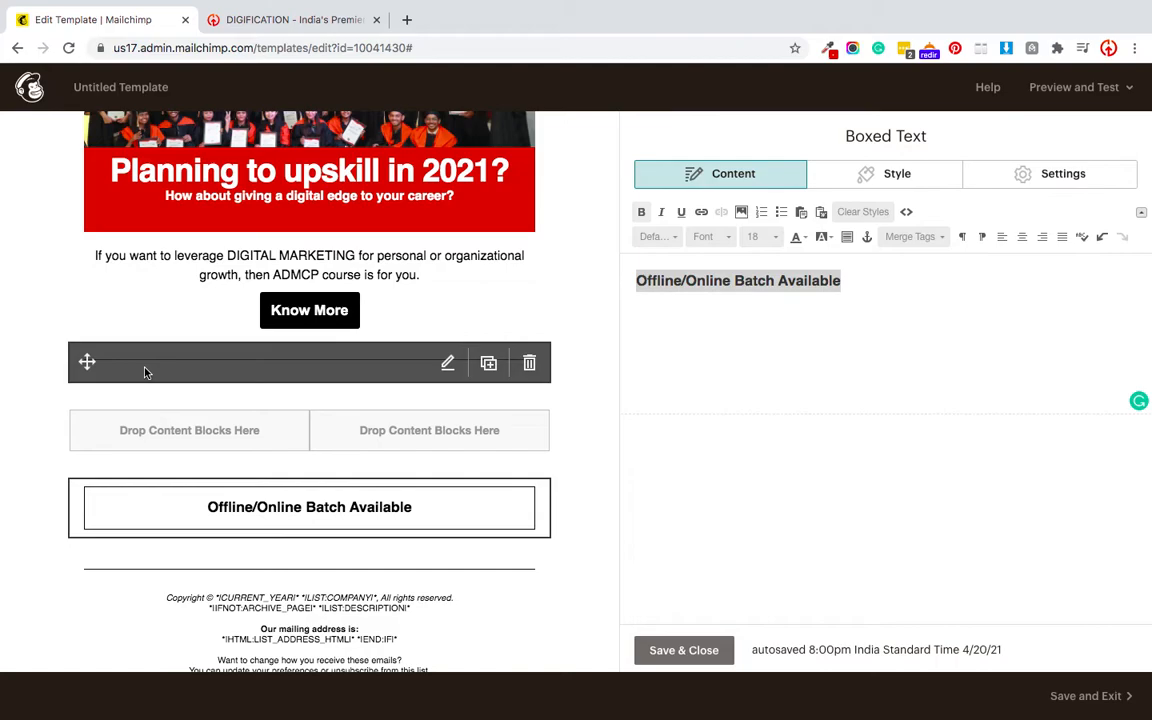
- Delete the divider below the Know More button, then save and close the boxed text block
{"action": "left_click", "coordinate": [529, 364]}
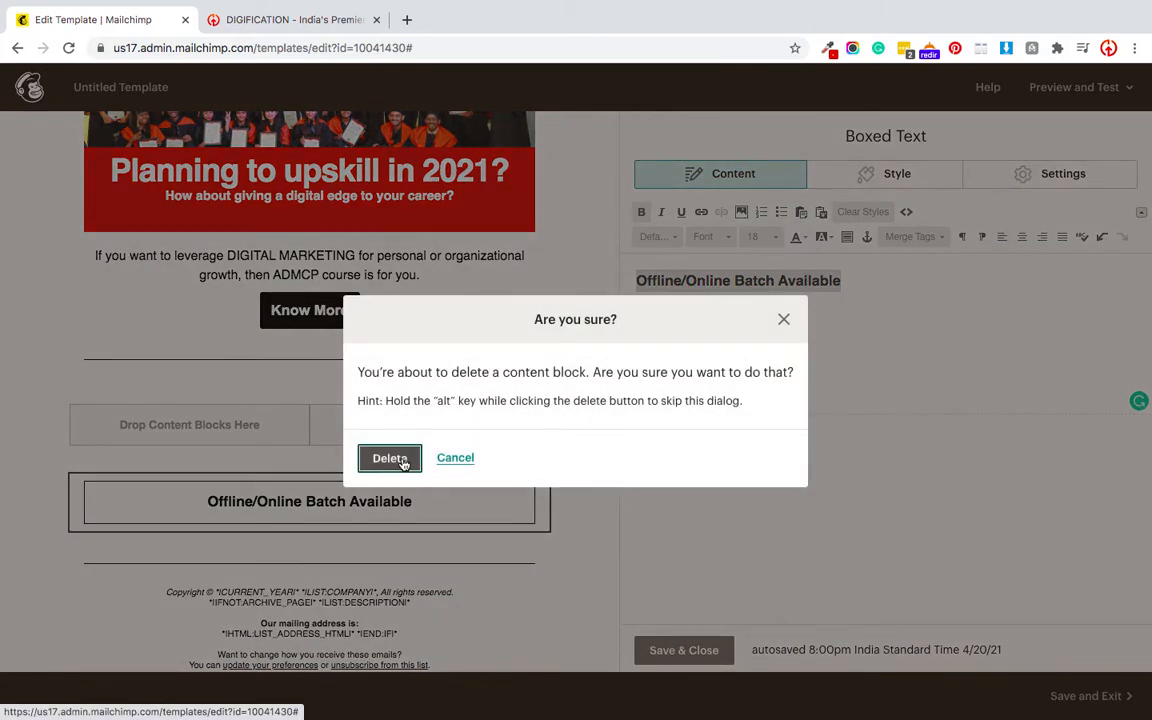
{"action": "left_click", "coordinate": [390, 458]}
{"action": "left_click", "coordinate": [663, 650]}
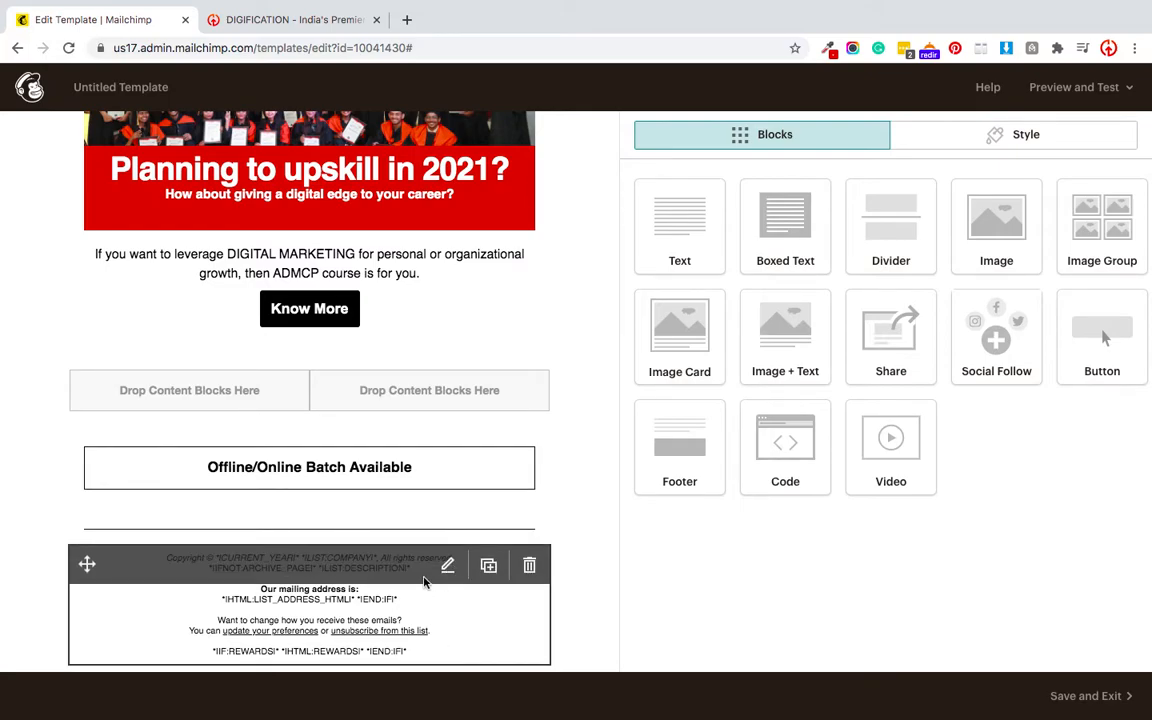
- Add an Image block to the left empty content area below the Know More button
{"action": "scroll", "coordinate": [301, 578], "scroll_direction": "up", "scroll_amount": 10}
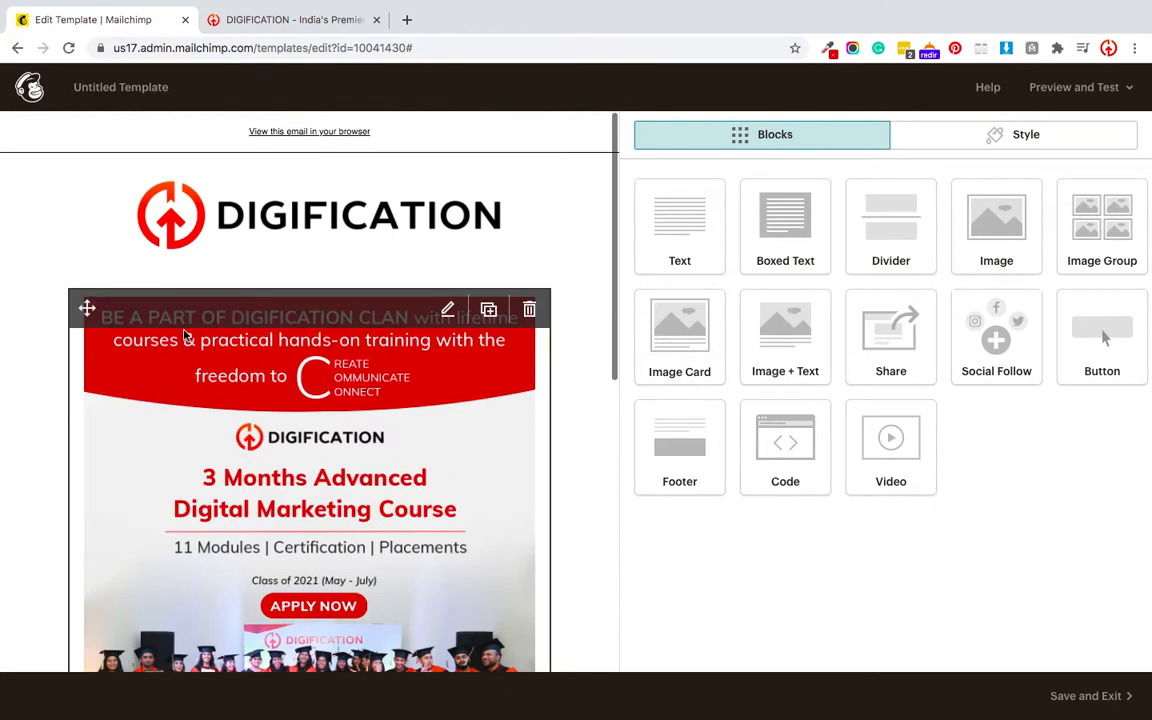
{"action": "scroll", "coordinate": [265, 497], "scroll_direction": "down", "scroll_amount": 5}
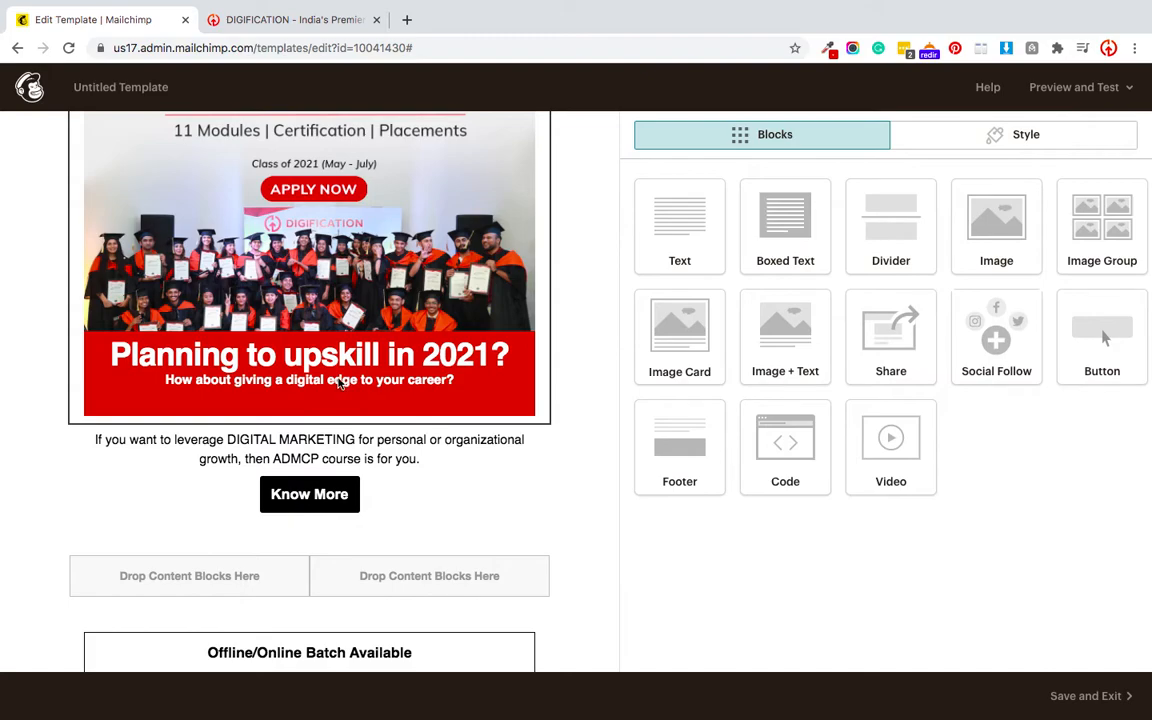
{"action": "scroll", "coordinate": [340, 383], "scroll_direction": "down", "scroll_amount": 2}
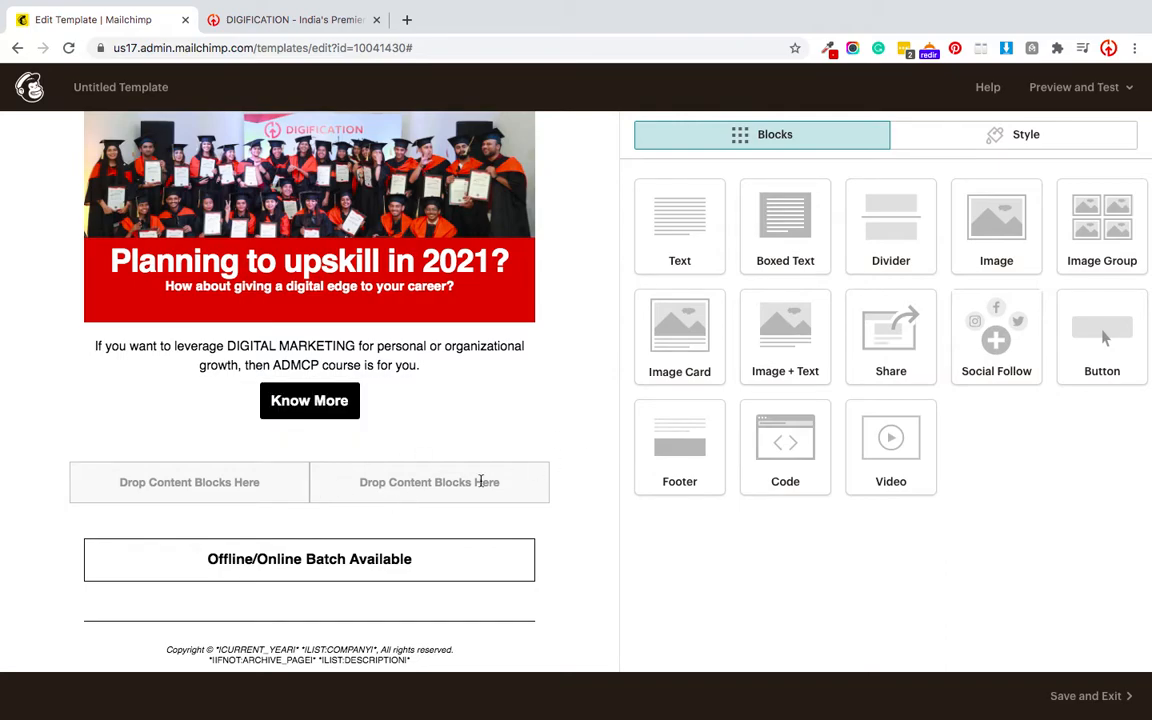
{"action": "left_click_drag", "start_coordinate": [1004, 243], "coordinate": [165, 470]}
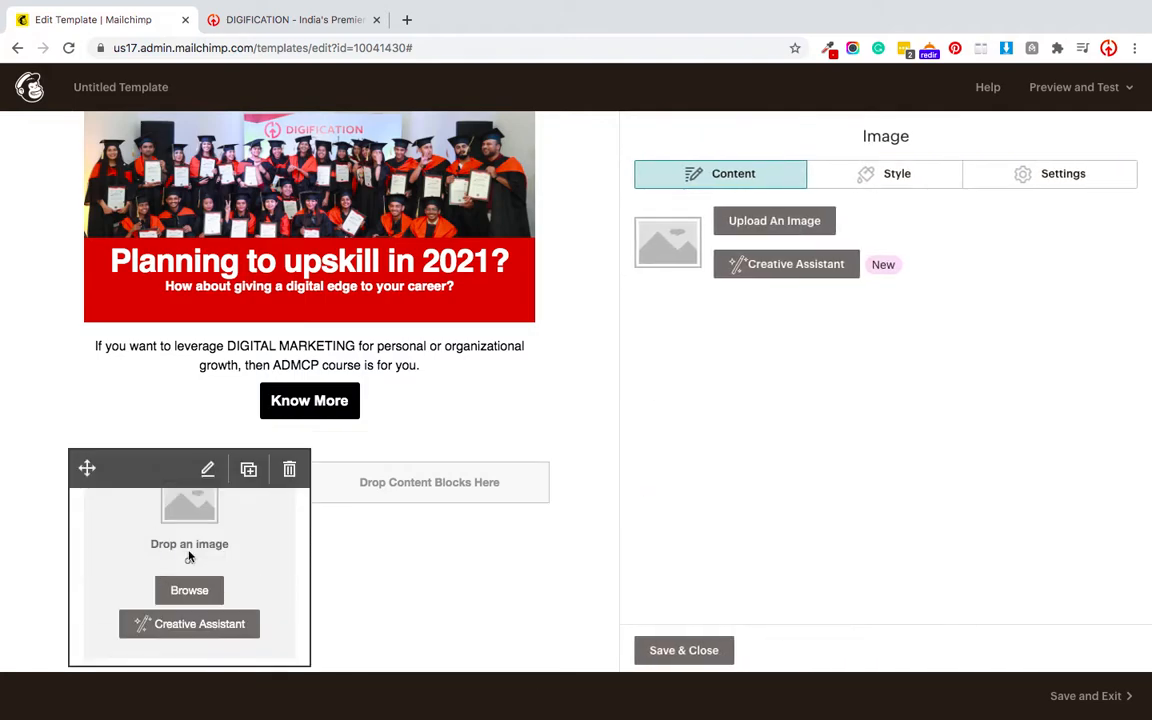
- Upload the male student's "ADMCP Class of 2021" poster, the "(1)" PNG from Downloads, into the new image block and save it
{"action": "left_click", "coordinate": [772, 221]}
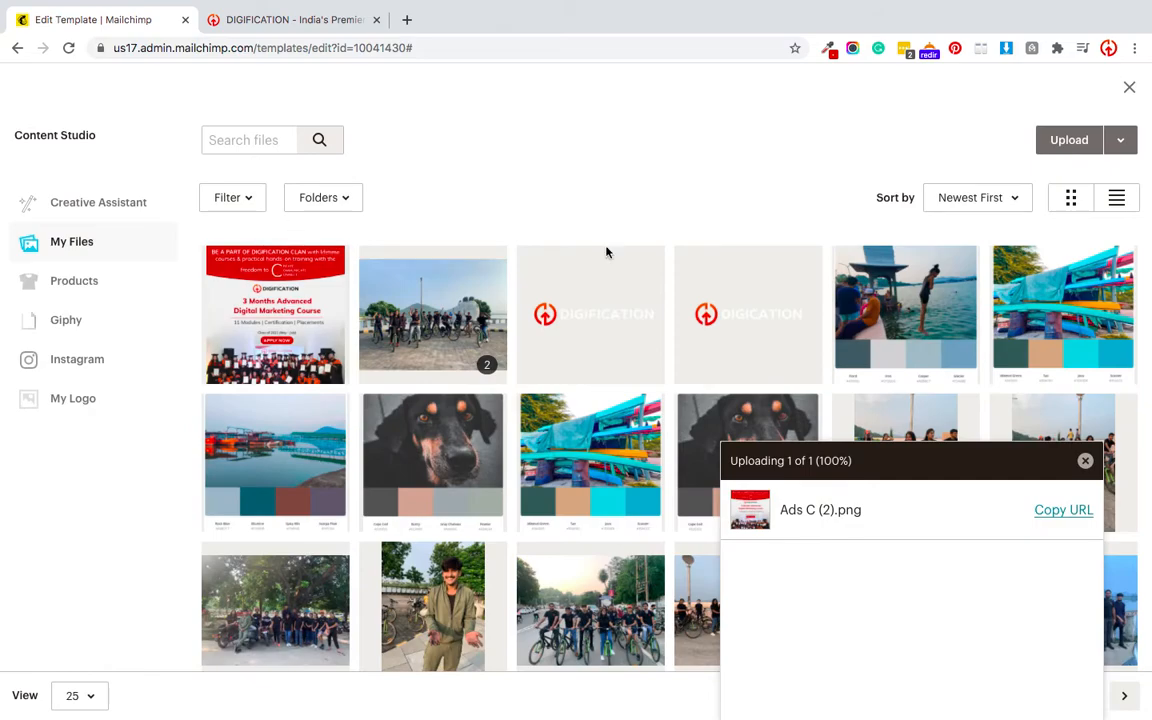
{"action": "left_click", "coordinate": [1060, 143]}
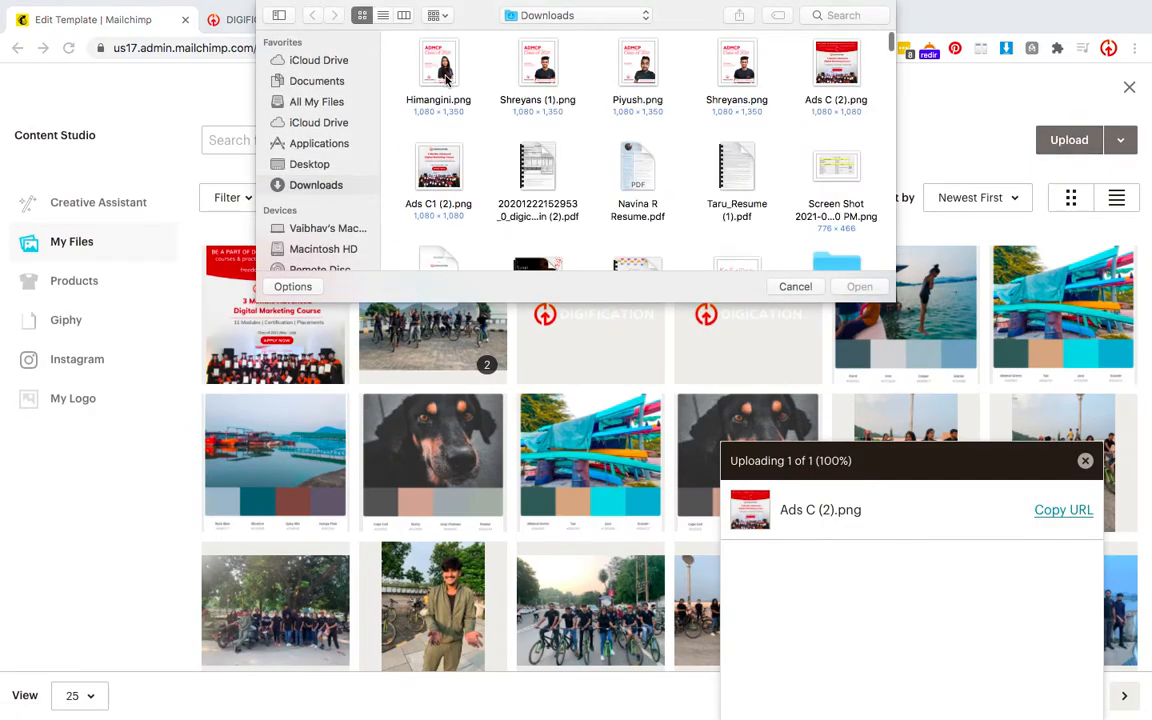
{"action": "left_click", "coordinate": [529, 77]}
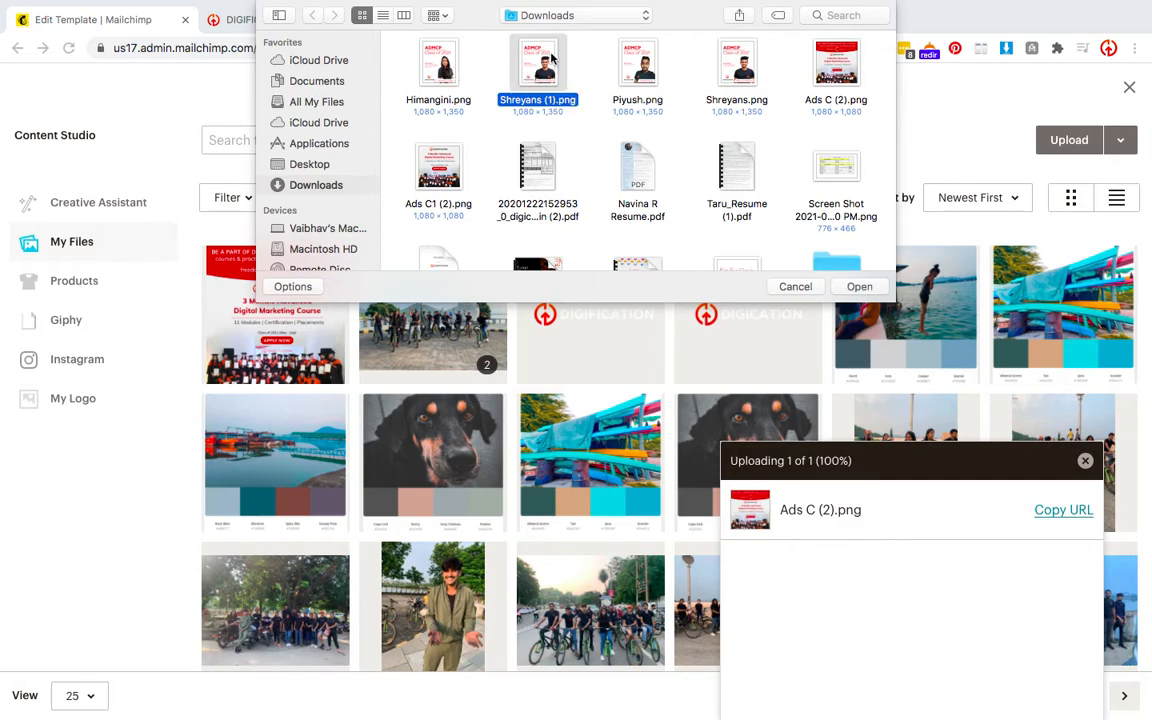
{"action": "double_click", "coordinate": [551, 62]}
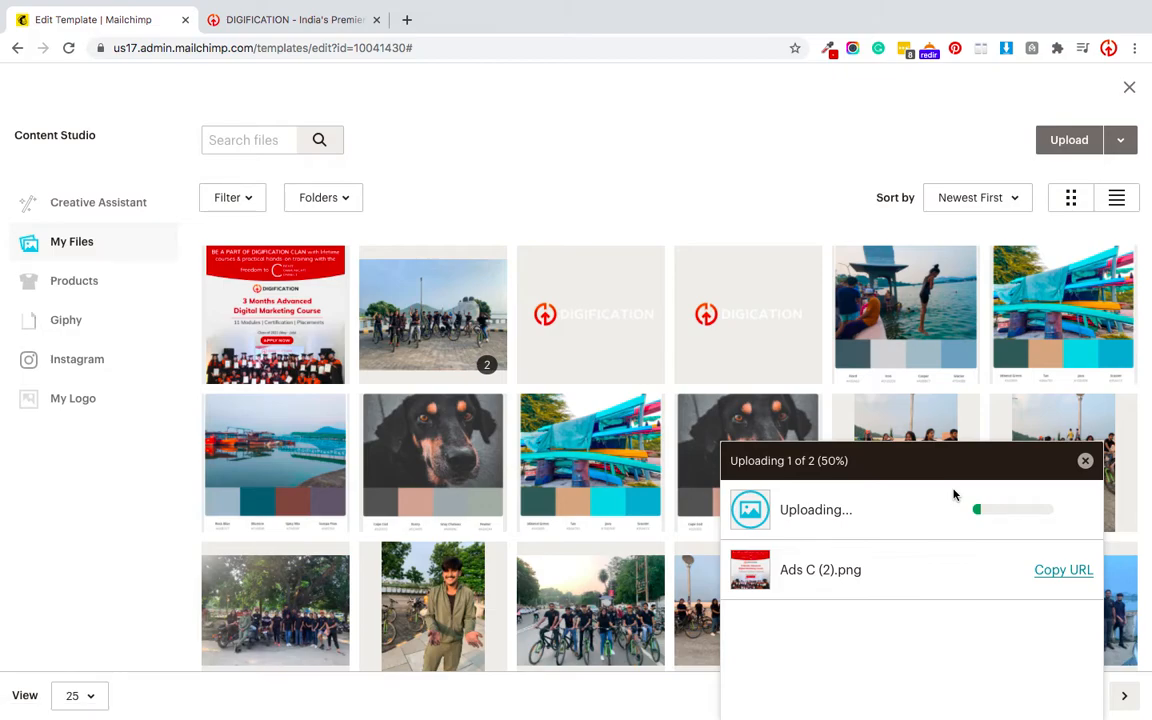
{"action": "key", "text": "Escape"}
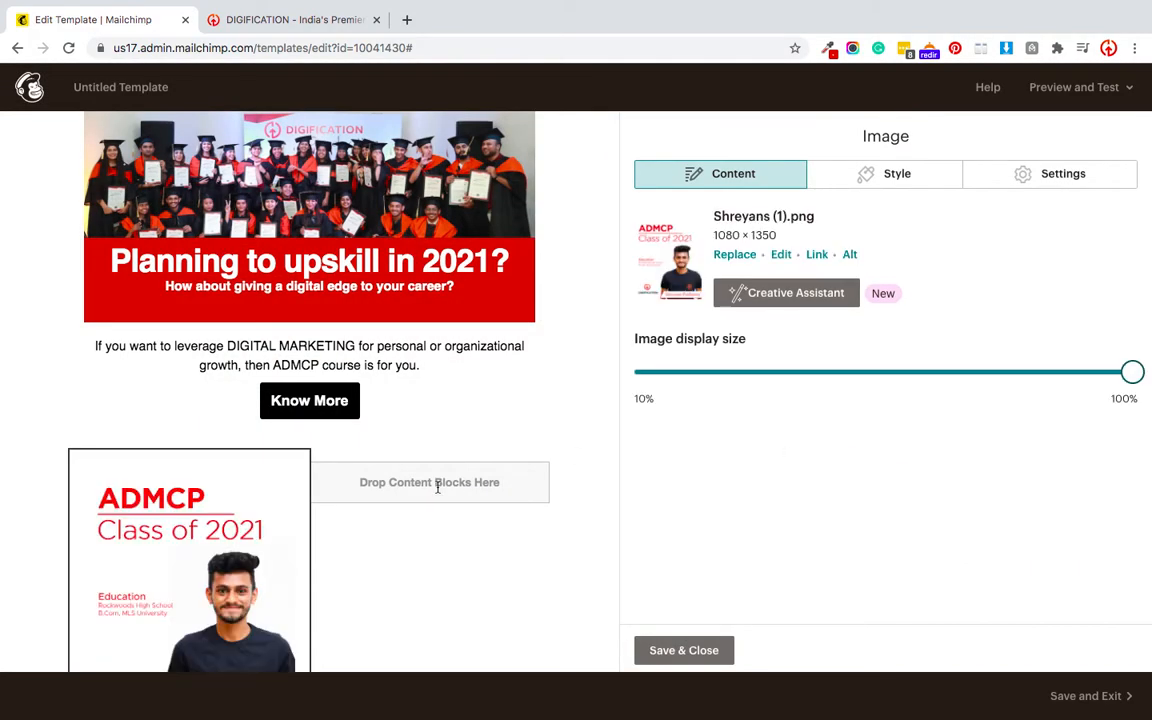
{"action": "scroll", "coordinate": [437, 486], "scroll_direction": "down", "scroll_amount": 2}
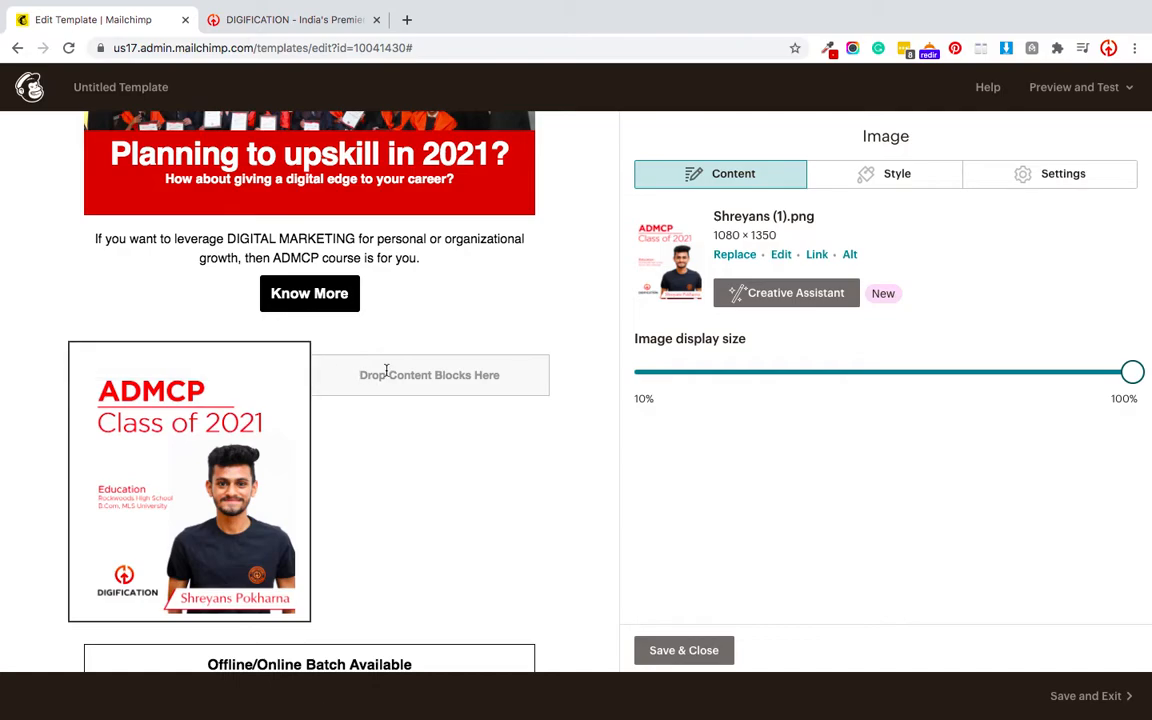
{"action": "left_click", "coordinate": [686, 652]}
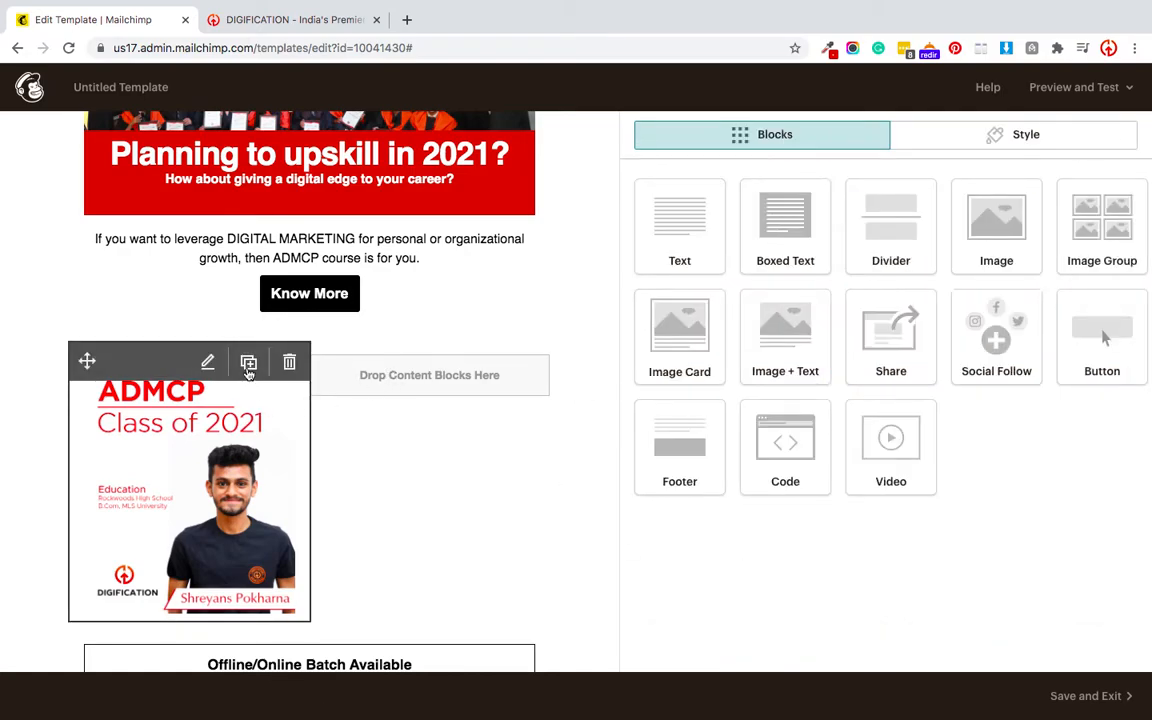
- Duplicate the student poster block and move the copy into the empty right column beside it
{"action": "left_click", "coordinate": [249, 365]}
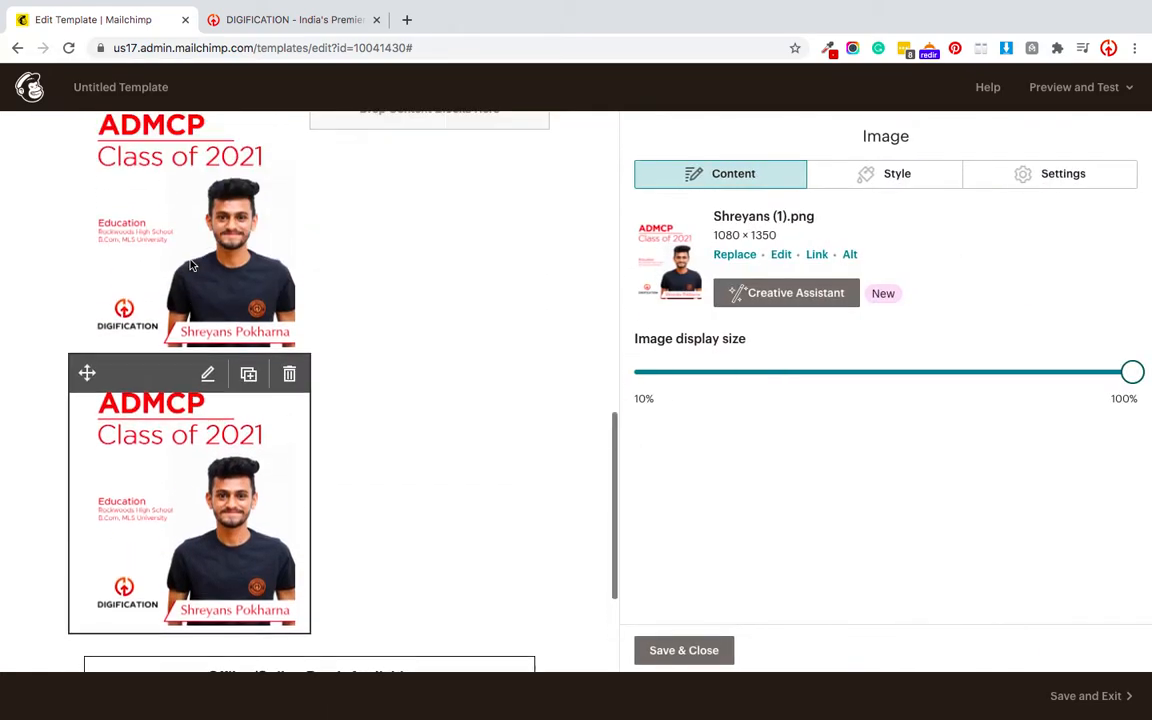
{"action": "left_click_drag", "start_coordinate": [87, 373], "coordinate": [320, 143]}
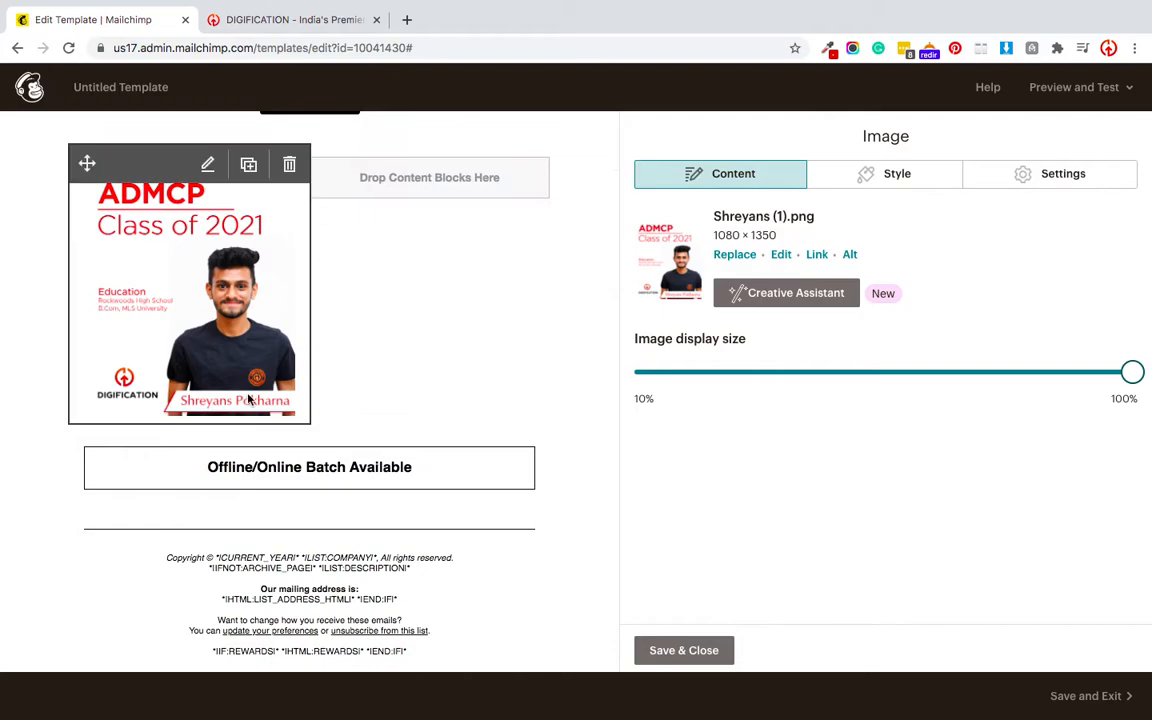
- Replace the copied block's image with the female student's "ADMCP Class of 2021" poster uploaded from Downloads, then save and close the block
{"action": "left_click", "coordinate": [726, 258]}
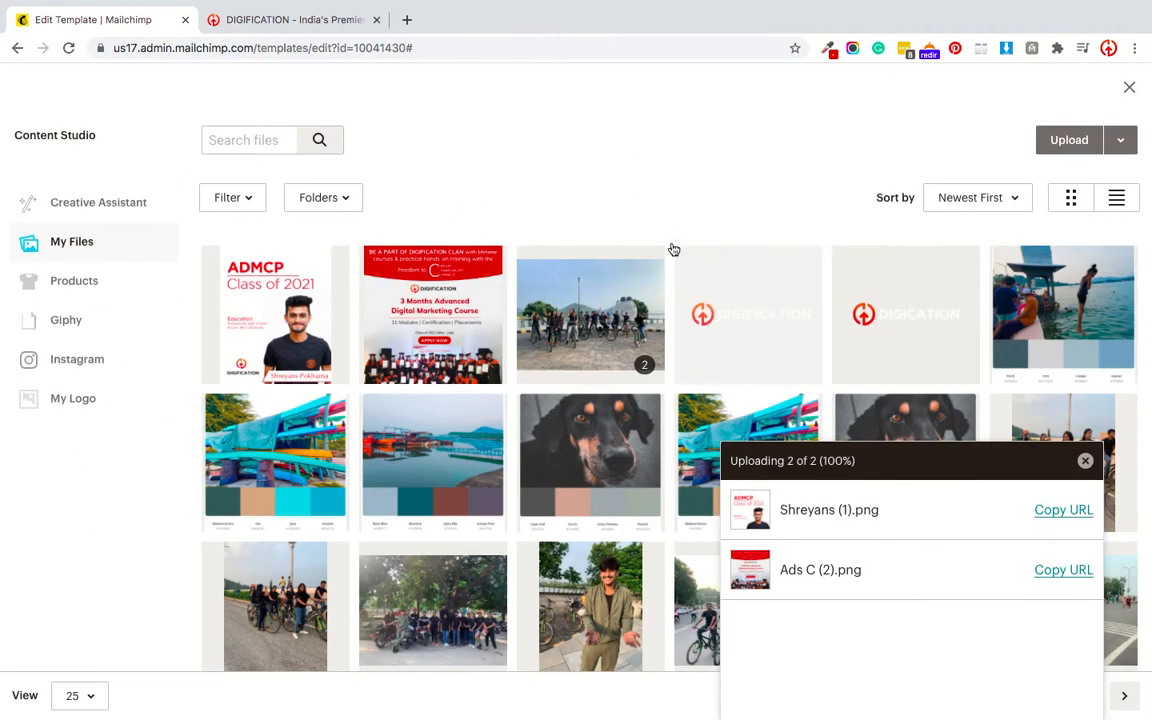
{"action": "left_click", "coordinate": [1064, 142]}
{"action": "double_click", "coordinate": [435, 58]}
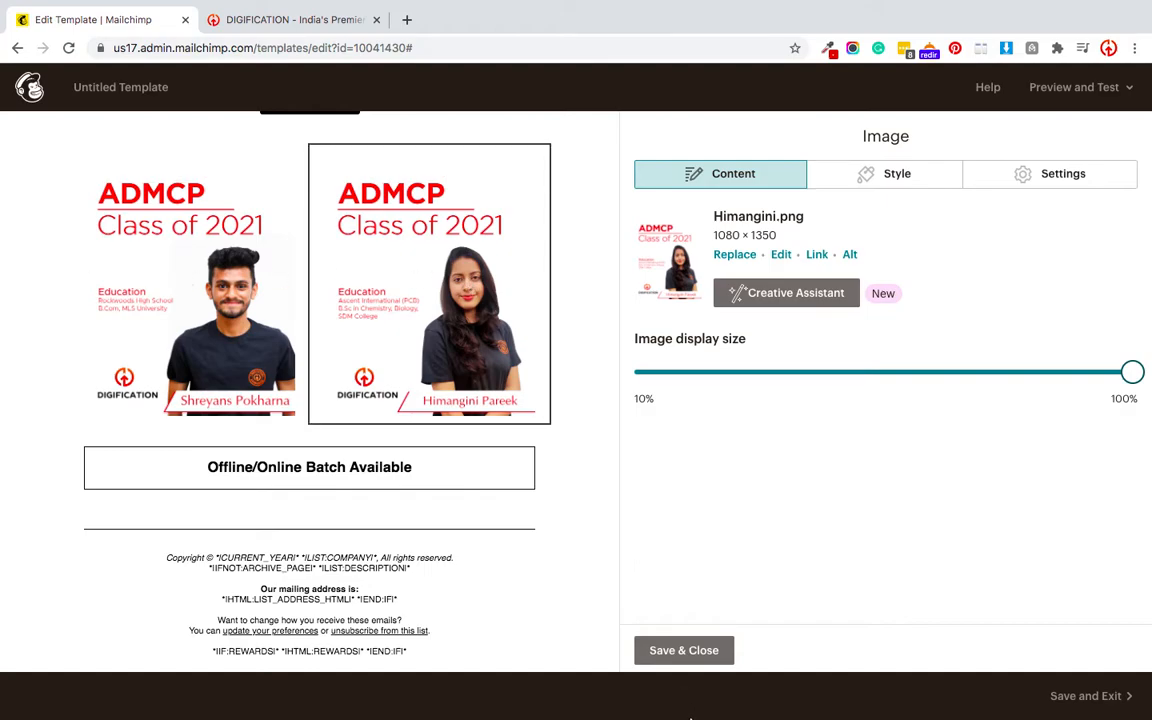
{"action": "left_click", "coordinate": [666, 650]}
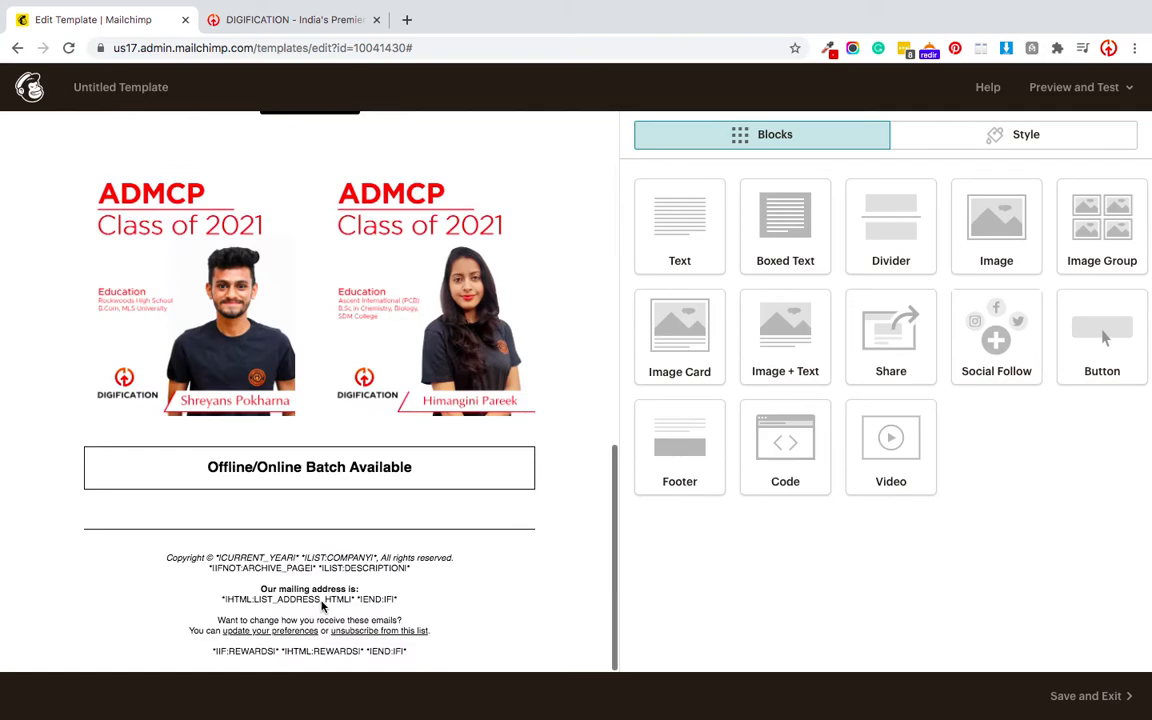
- Insert "Join the Clan!" on its own line above "Offline/Online Batch Available" in the boxed text block
{"action": "scroll", "coordinate": [60, 350], "scroll_direction": "up", "scroll_amount": 4}
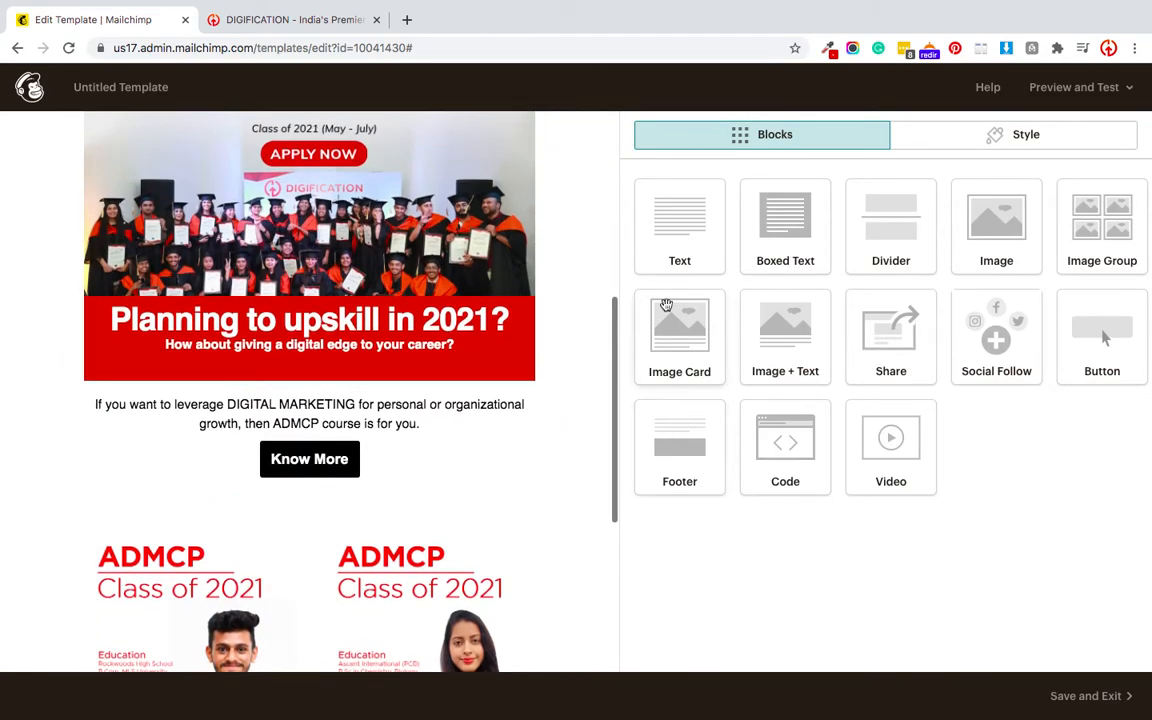
{"action": "scroll", "coordinate": [338, 522], "scroll_direction": "down", "scroll_amount": 4}
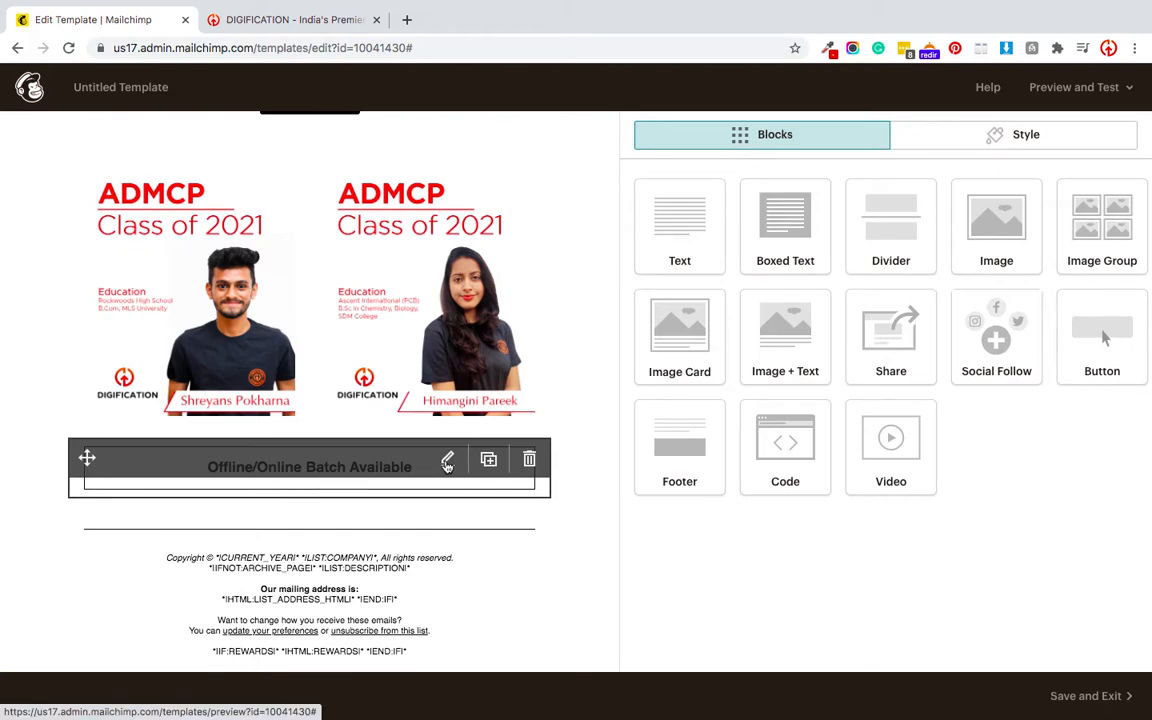
{"action": "left_click", "coordinate": [447, 462]}
{"action": "type", "text": "Join the CL"}
{"action": "key", "text": "BackSpace"}
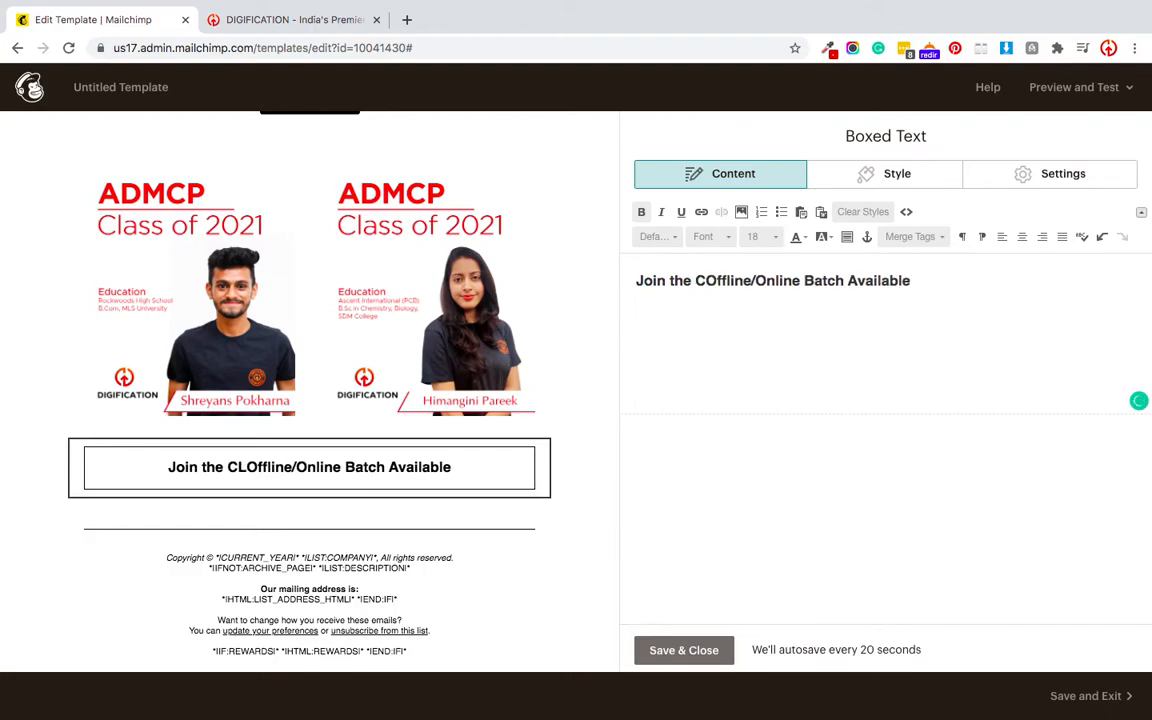
{"action": "type", "text": "lan"}
{"action": "key", "text": "BackSpace"}
{"action": "type", "text": "!"}
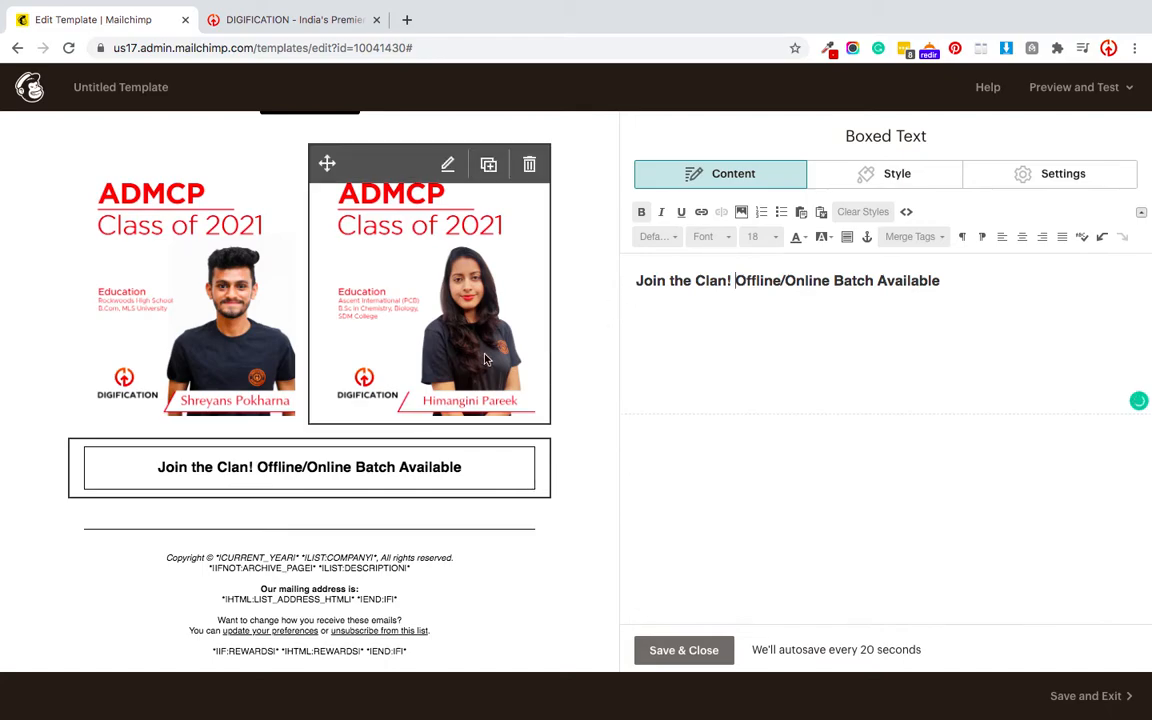
{"action": "key", "text": "shift+Return"}
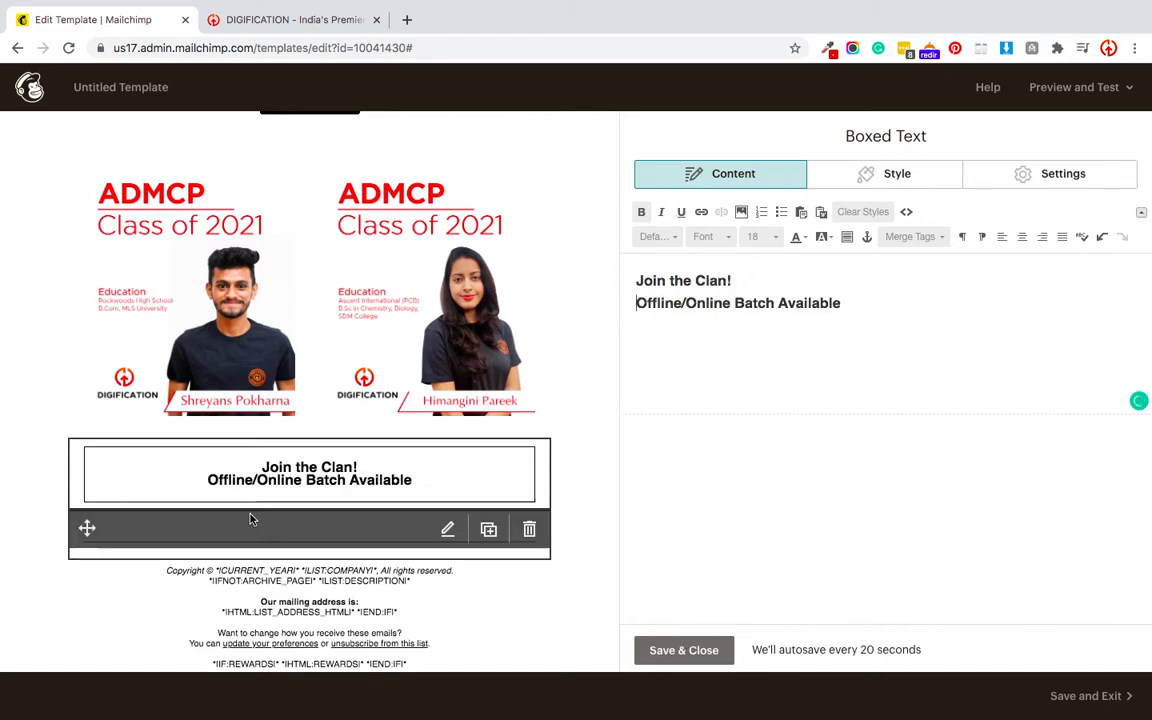
- Remove the bold formatting from the "Offline/Online Batch Available" line, then save and close the boxed text block
{"action": "triple_click", "coordinate": [692, 310]}
{"action": "key", "text": "ctrl+b"}
{"action": "left_click", "coordinate": [689, 368]}
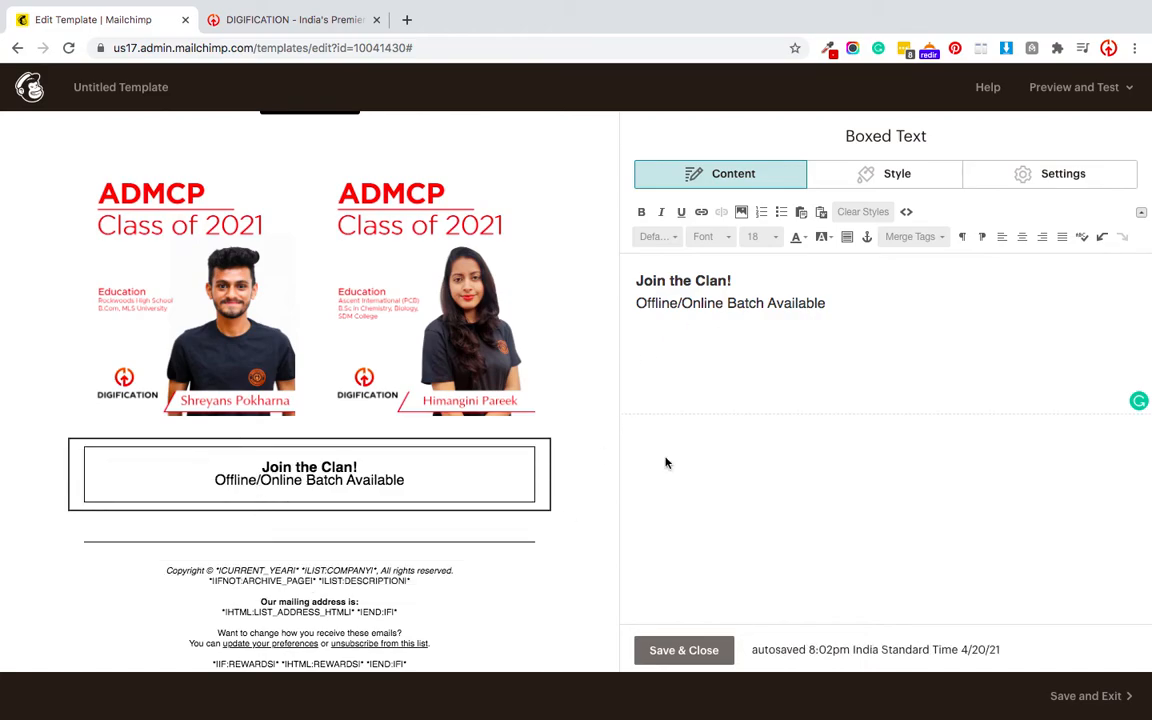
{"action": "left_click", "coordinate": [655, 650]}
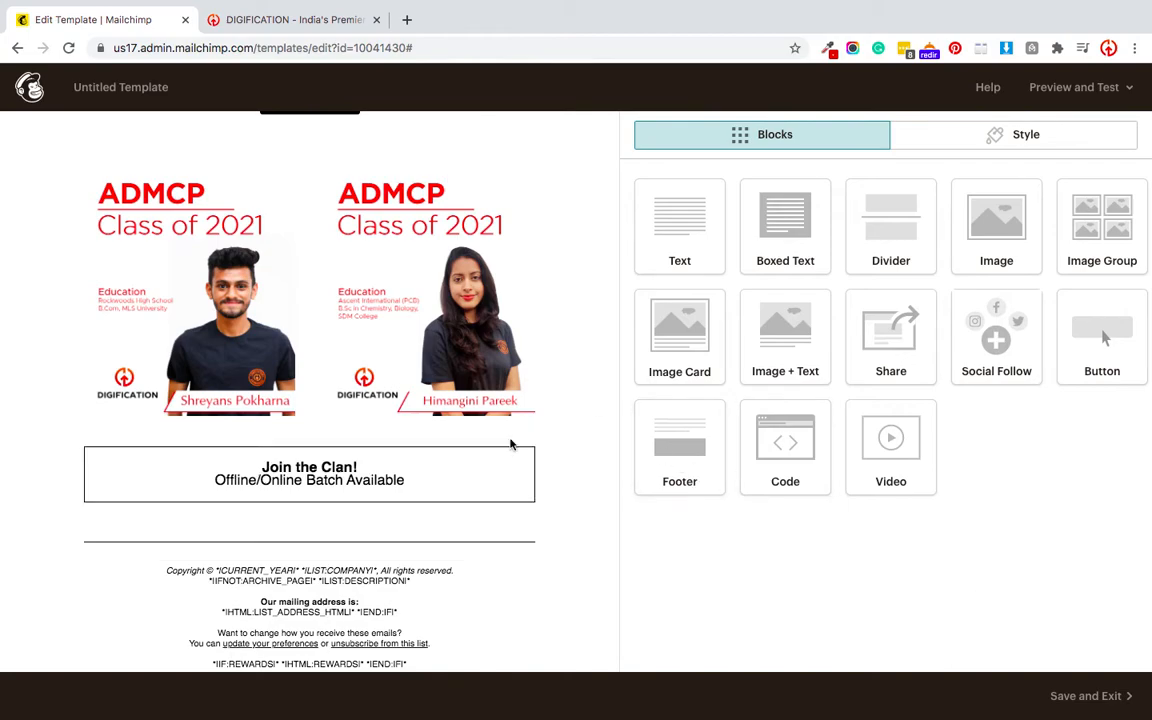
- Save the template under the name "ADMCP 2021 Admissions" and exit the template editor
{"action": "scroll", "coordinate": [508, 444], "scroll_direction": "up", "scroll_amount": 15}
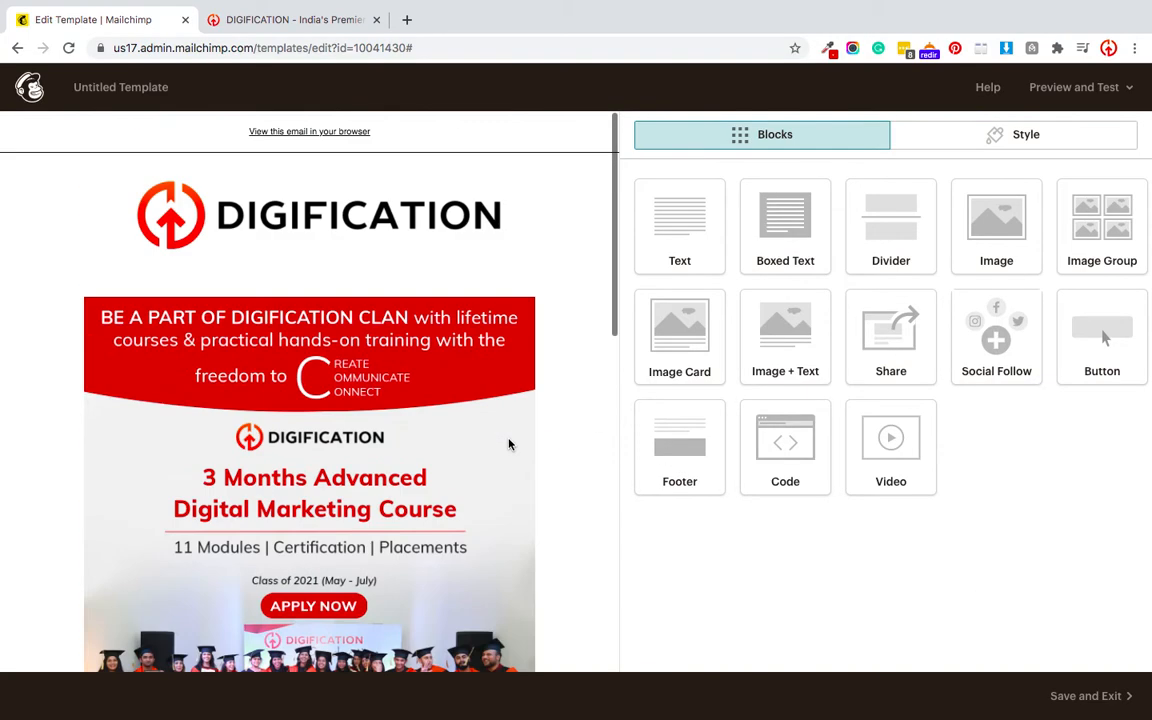
{"action": "left_click", "coordinate": [1074, 706]}
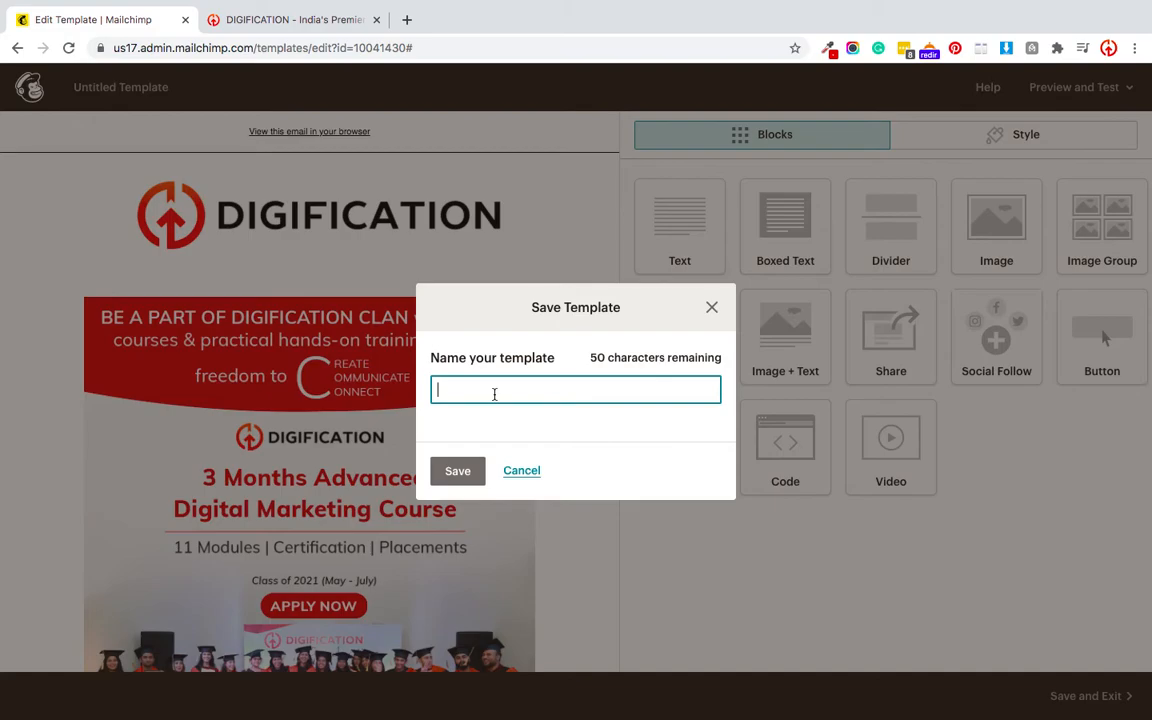
{"action": "type", "text": "ADMCP 2021 Admissions"}
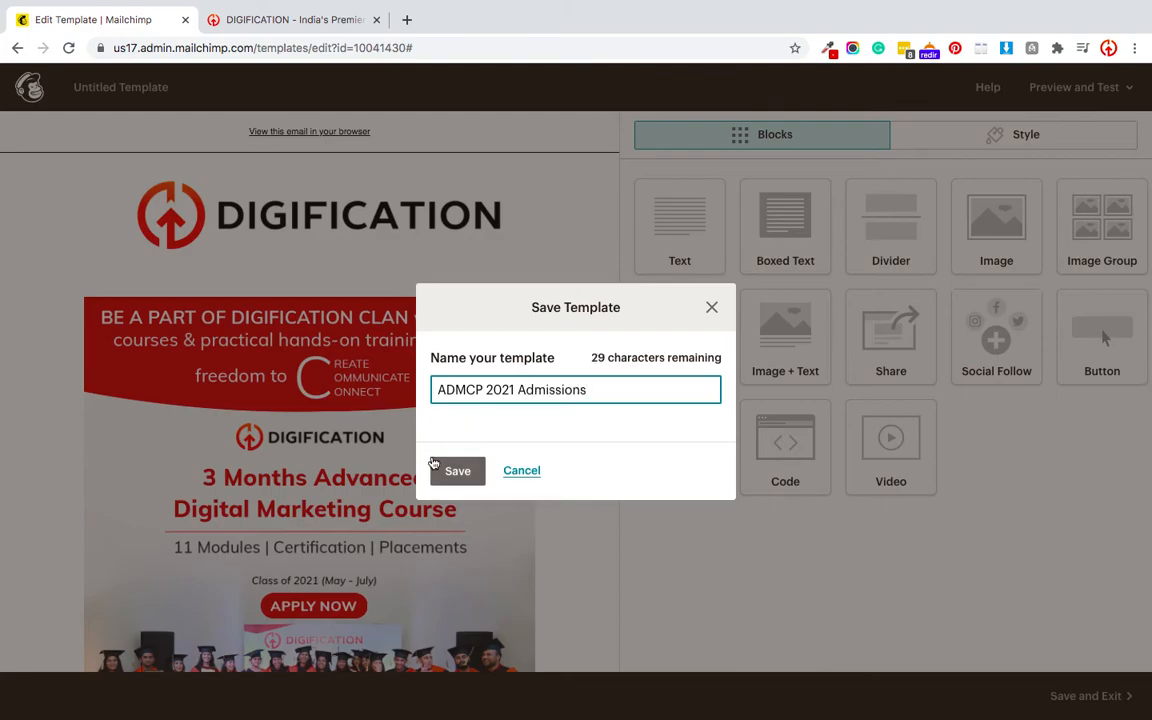
{"action": "left_click", "coordinate": [454, 472]}
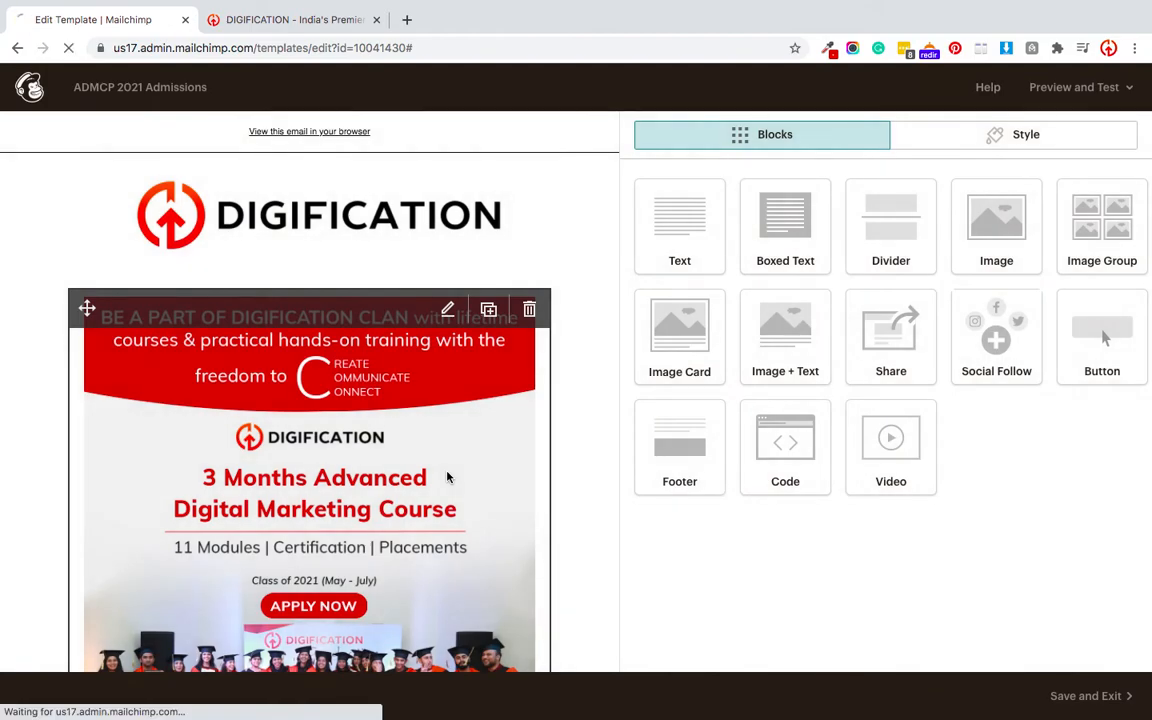
{"action": "left_click", "coordinate": [1080, 697]}
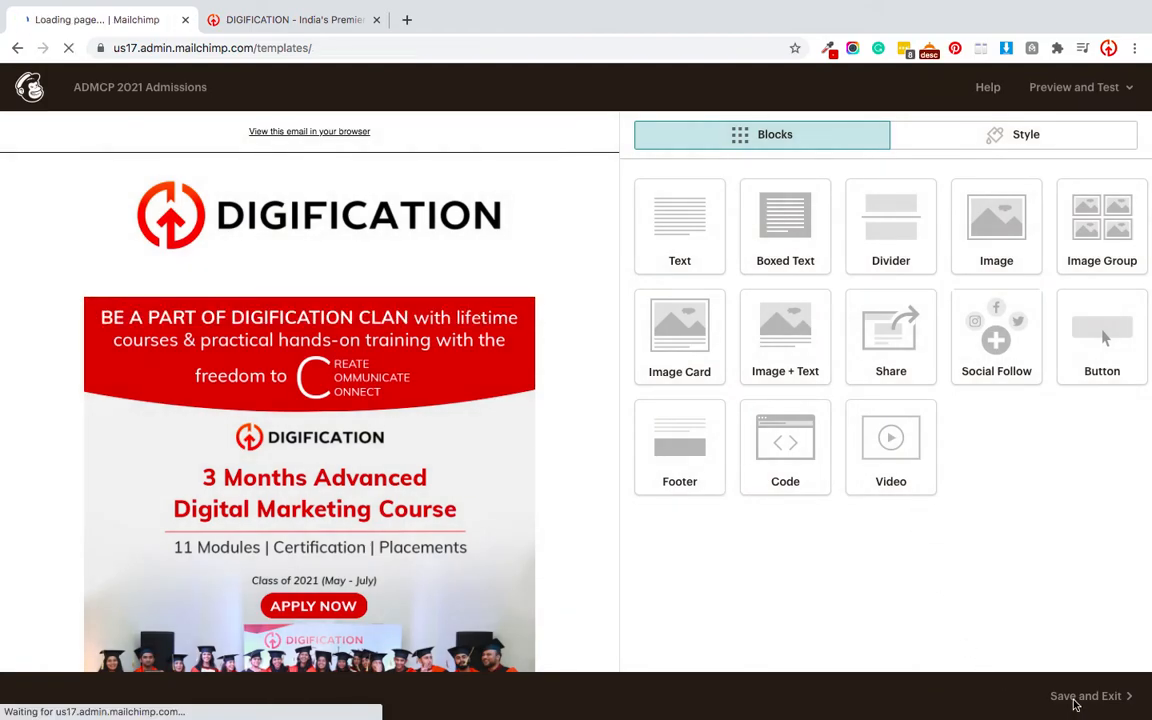